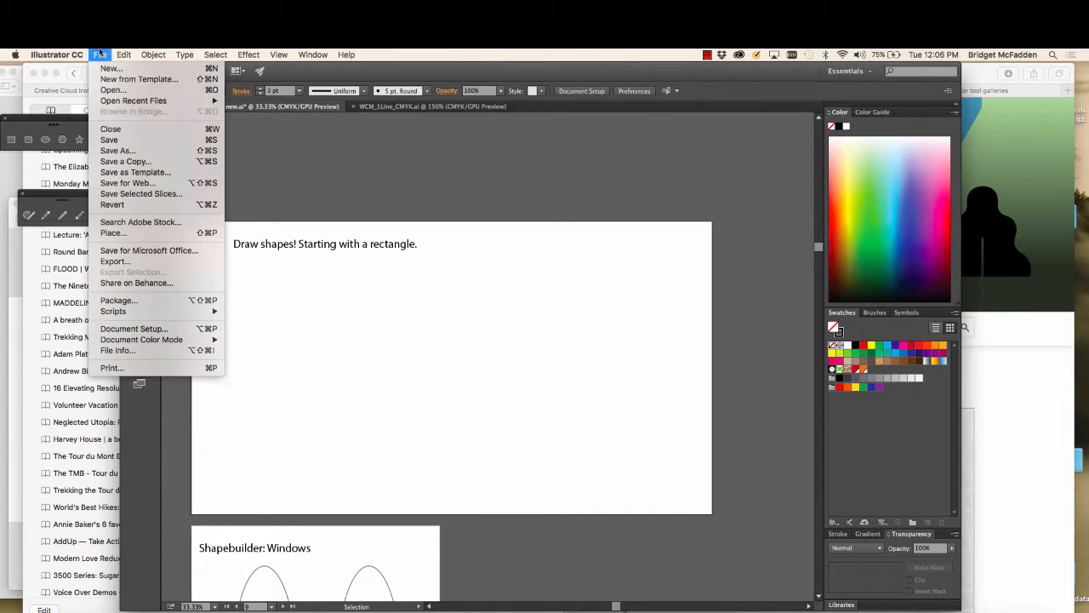
Create a new one-artboard document with the Legal size in landscape orientation, 14 by 8.5 in.
click(370, 198)
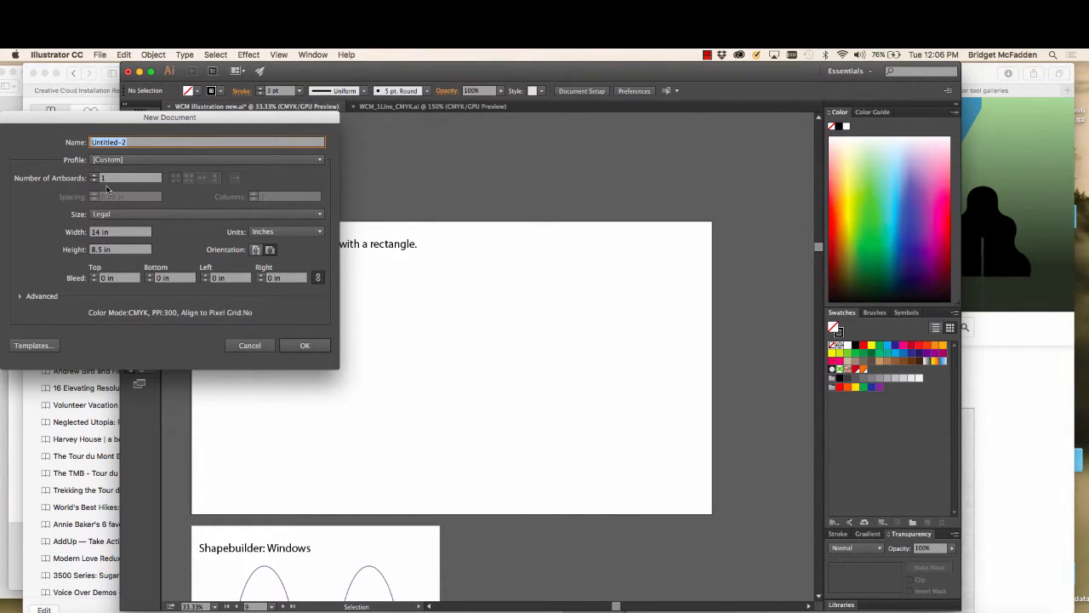
click(325, 346)
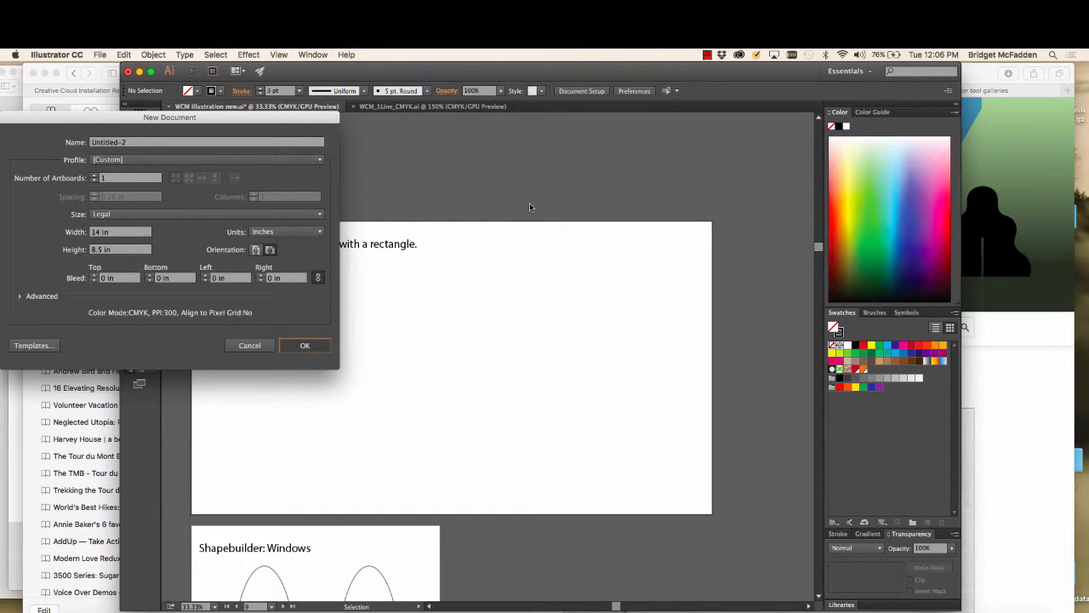
key(Return)
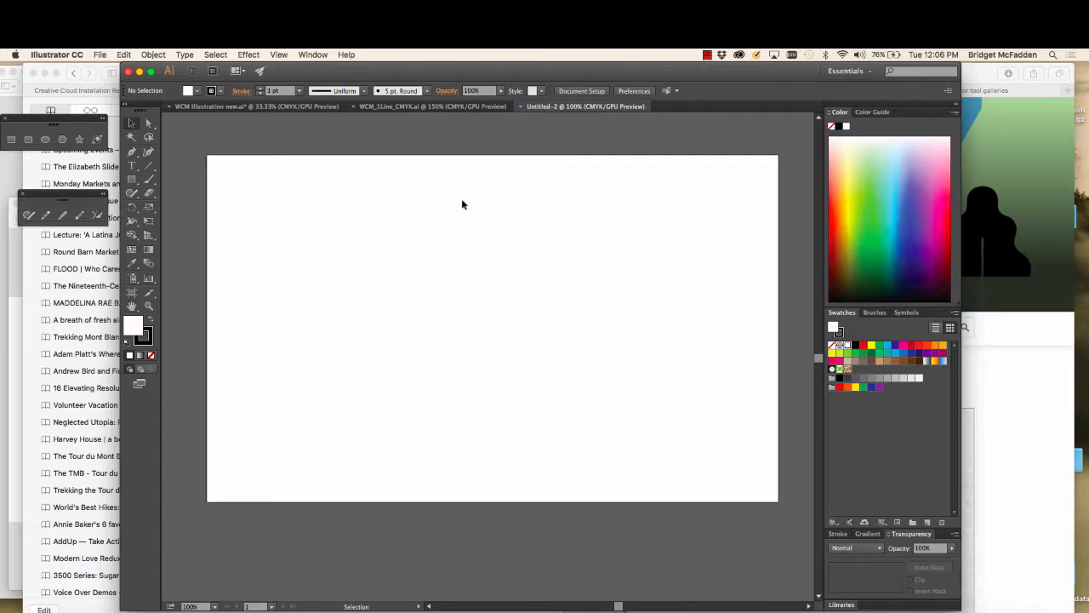
Narrow the artboard to about 9.75 in wide and add a second artboard about 6.82 by 8.5 in to its right.
scroll(426, 200, down, 1)
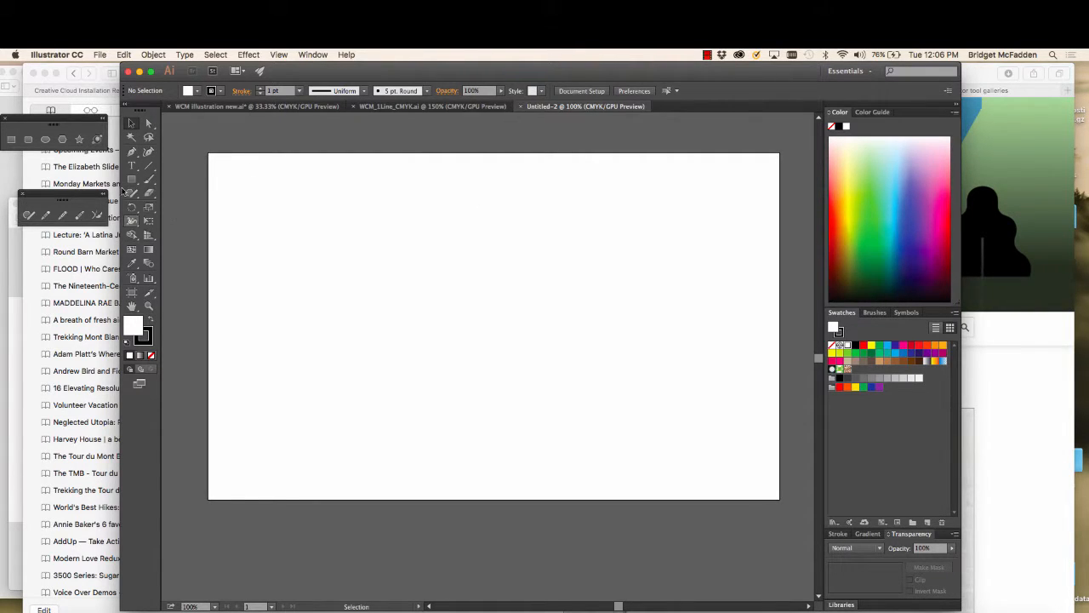
click(132, 293)
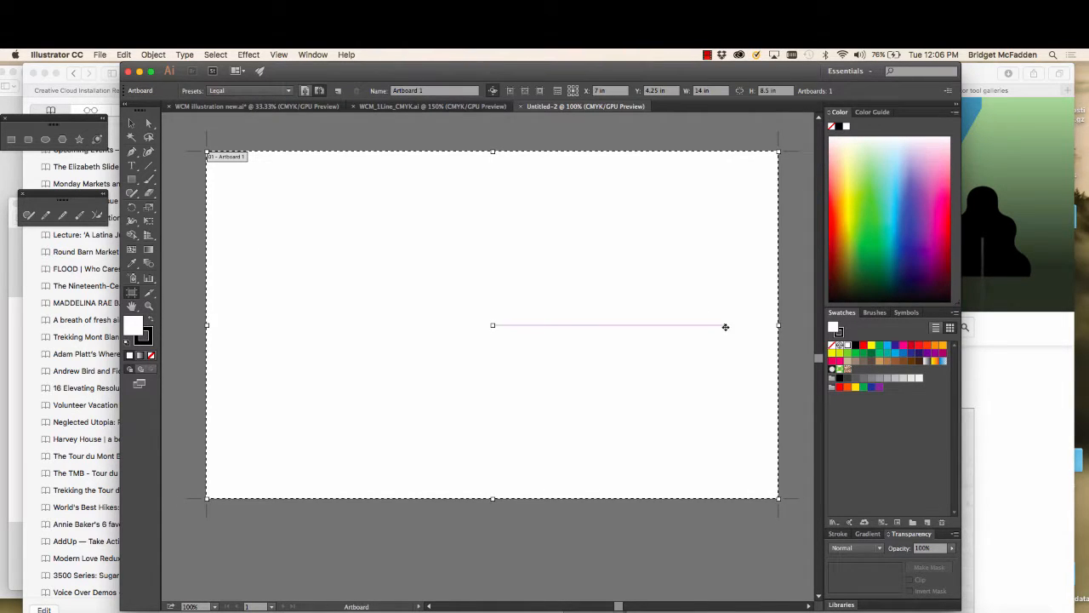
drag(779, 325, 605, 327)
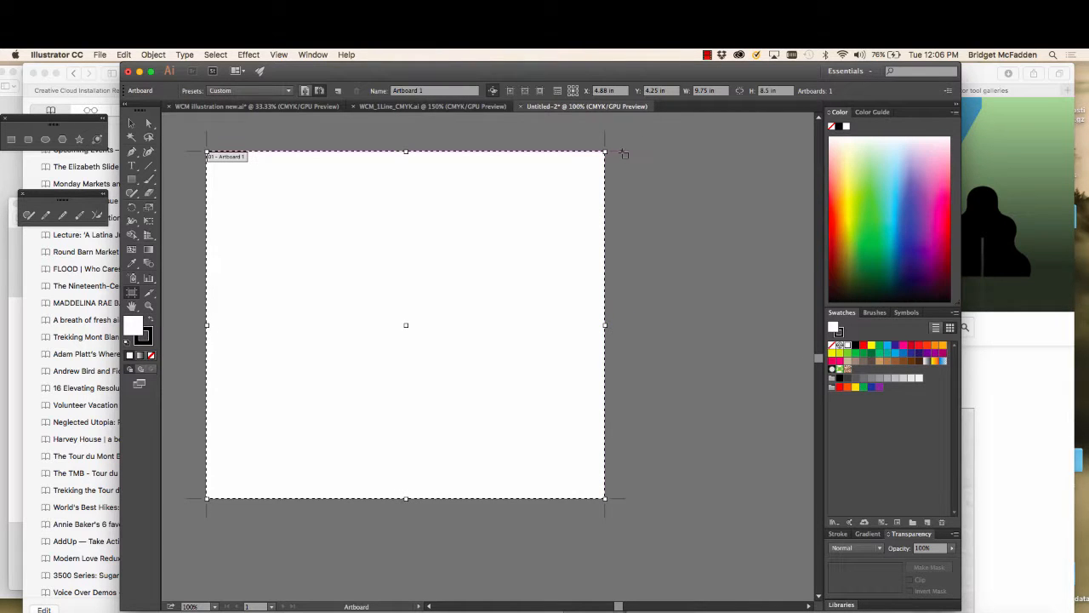
drag(623, 151, 784, 497)
scroll(584, 396, left, 3)
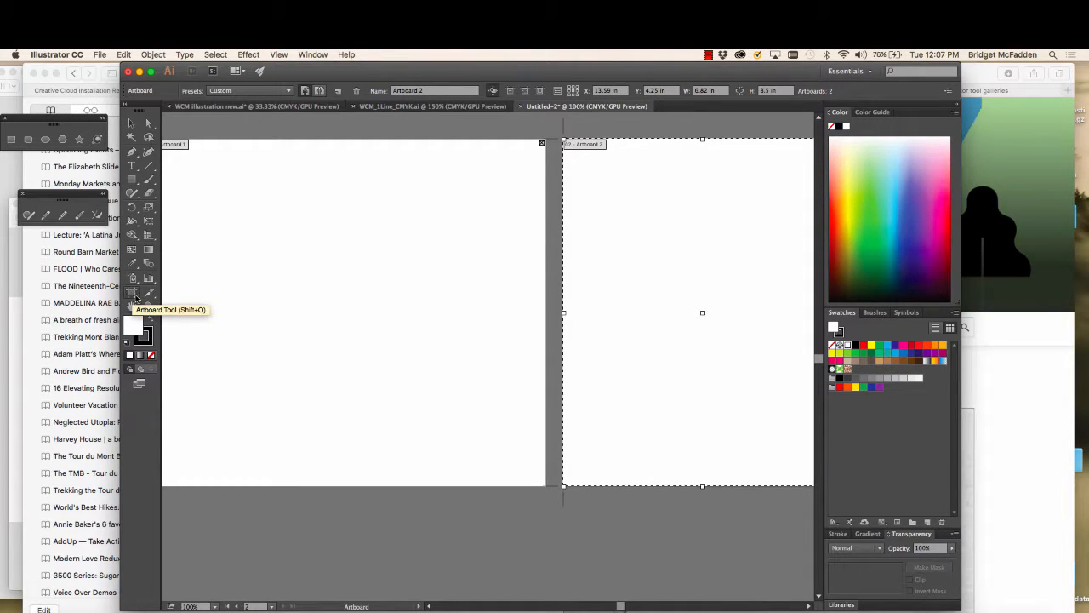
scroll(315, 282, left, 3)
scroll(315, 282, left, 2)
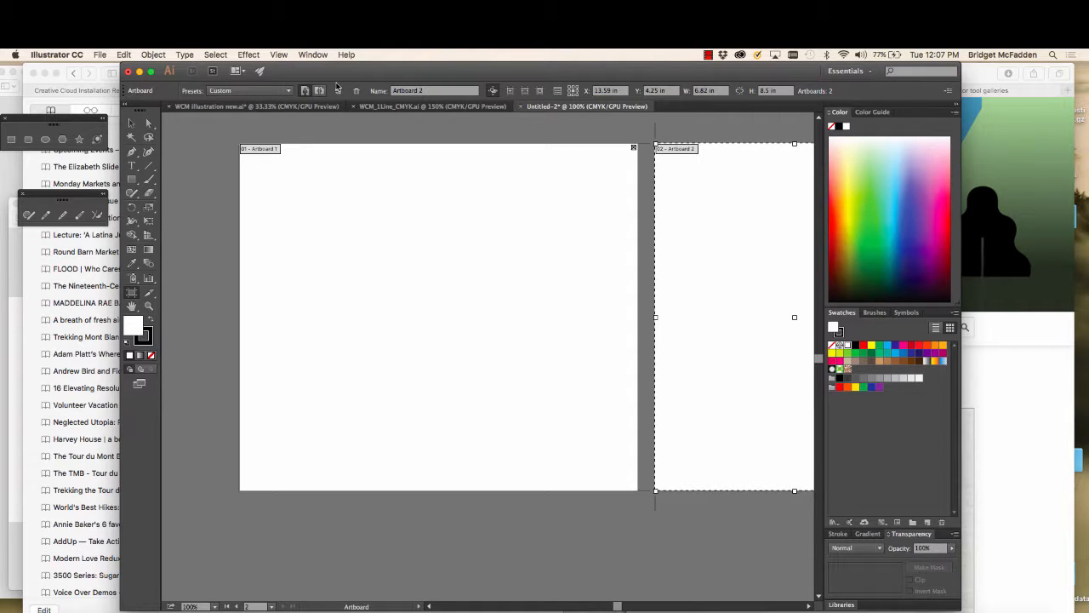
Switch to the WCM illustration new.ai document, and in Preview clear the workflow graphic away so only the campus.JPG photo remains.
click(291, 108)
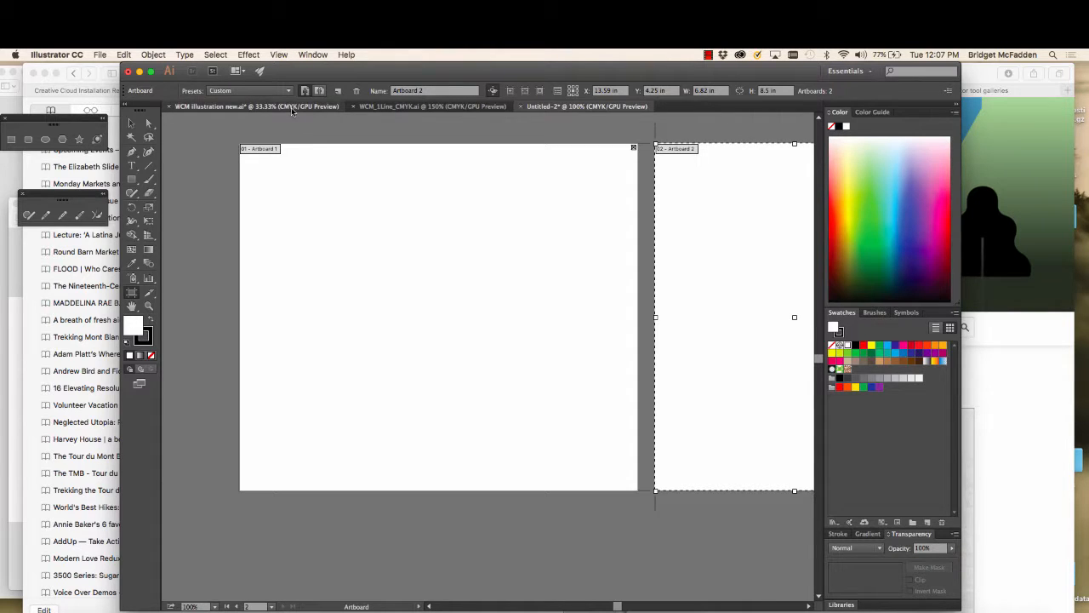
scroll(437, 219, down, 3)
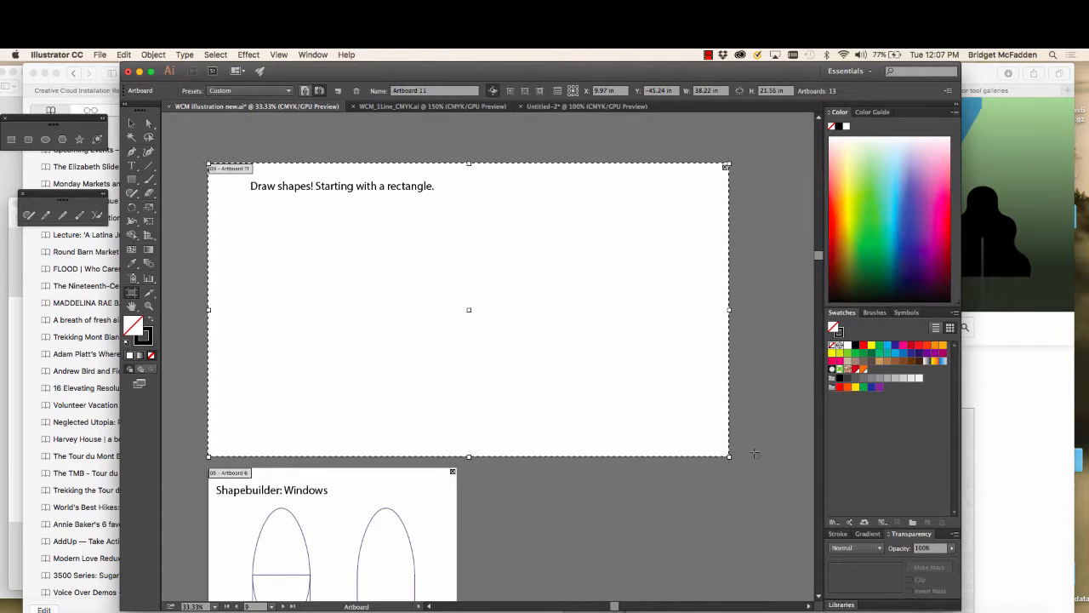
click(950, 610)
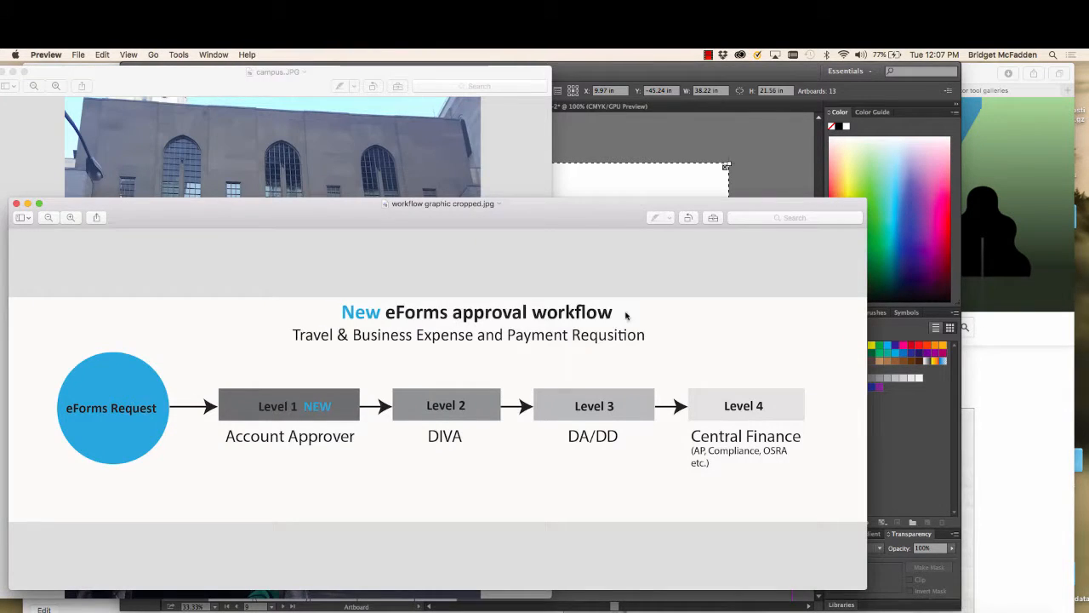
click(263, 94)
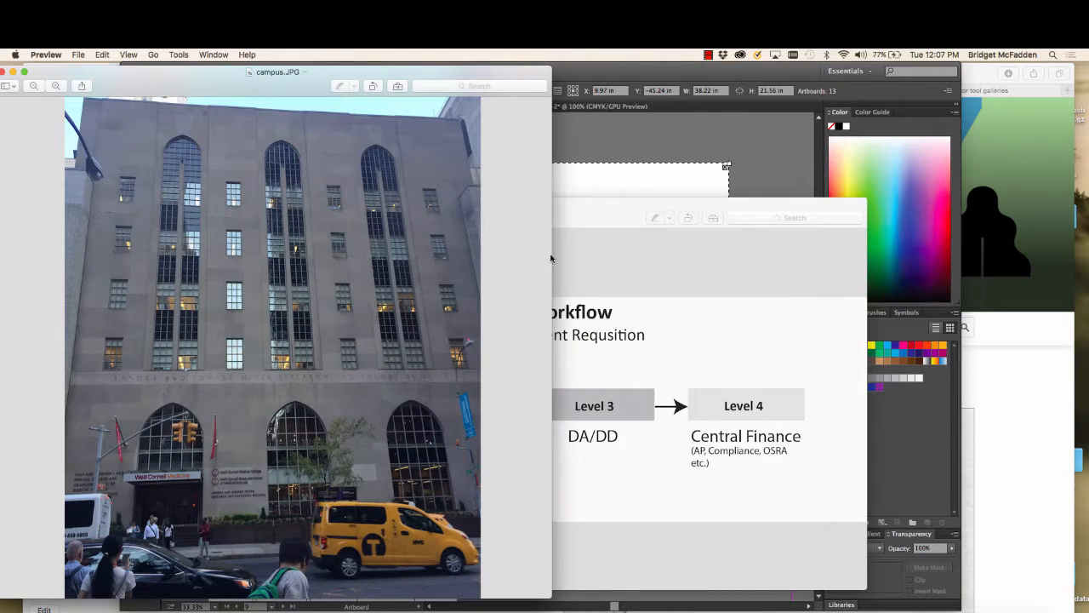
drag(613, 216, 683, 253)
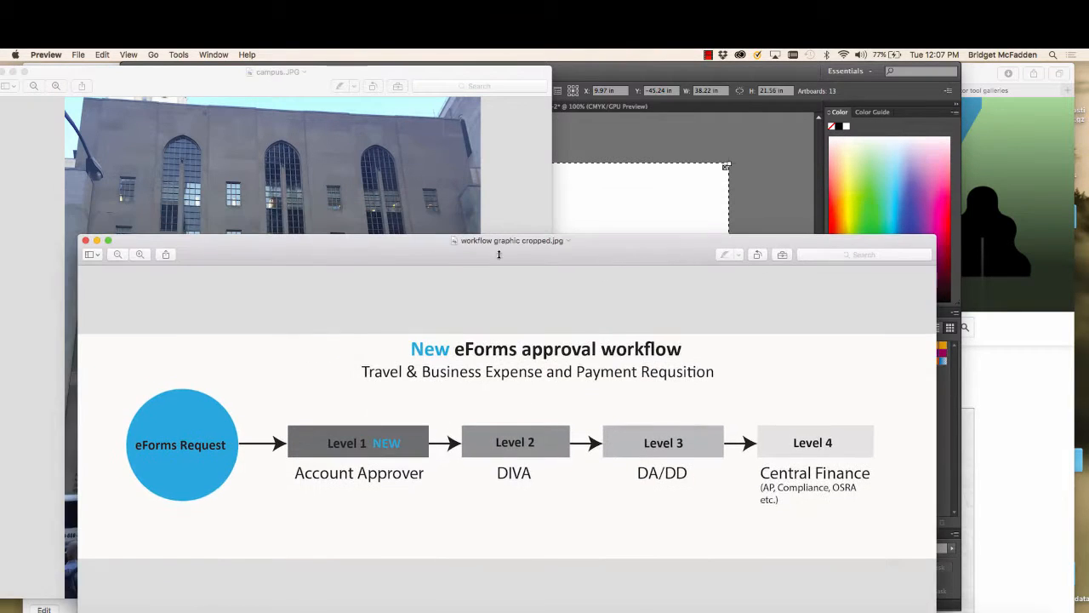
click(97, 240)
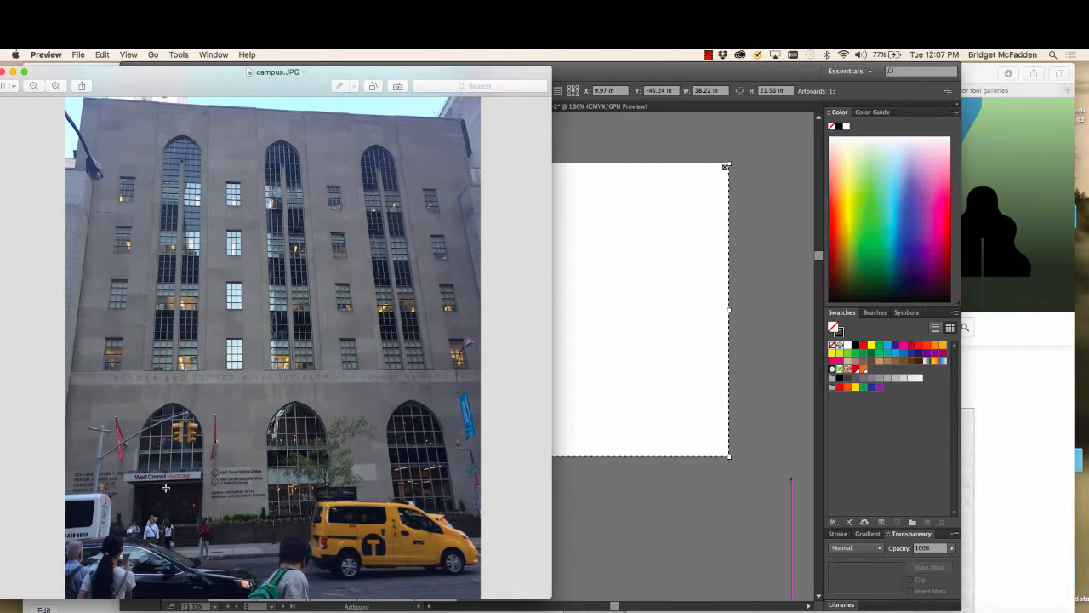
Examine the building's lower facade in campus.JPG, and place the Illustrator window beside the photo.
key(super+plus)
scroll(165, 494, down, 2)
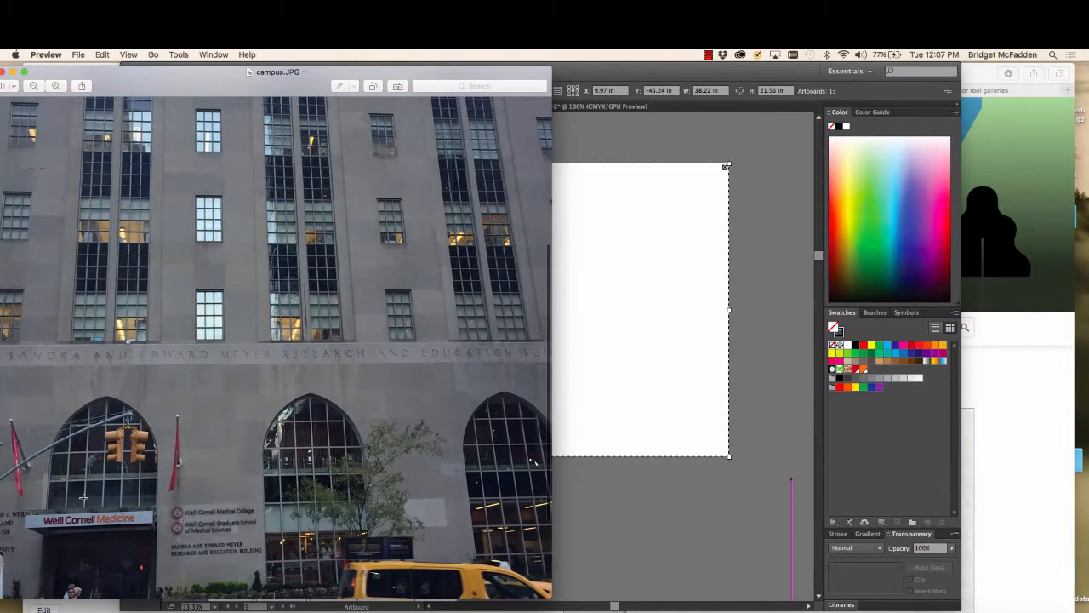
key(super+9)
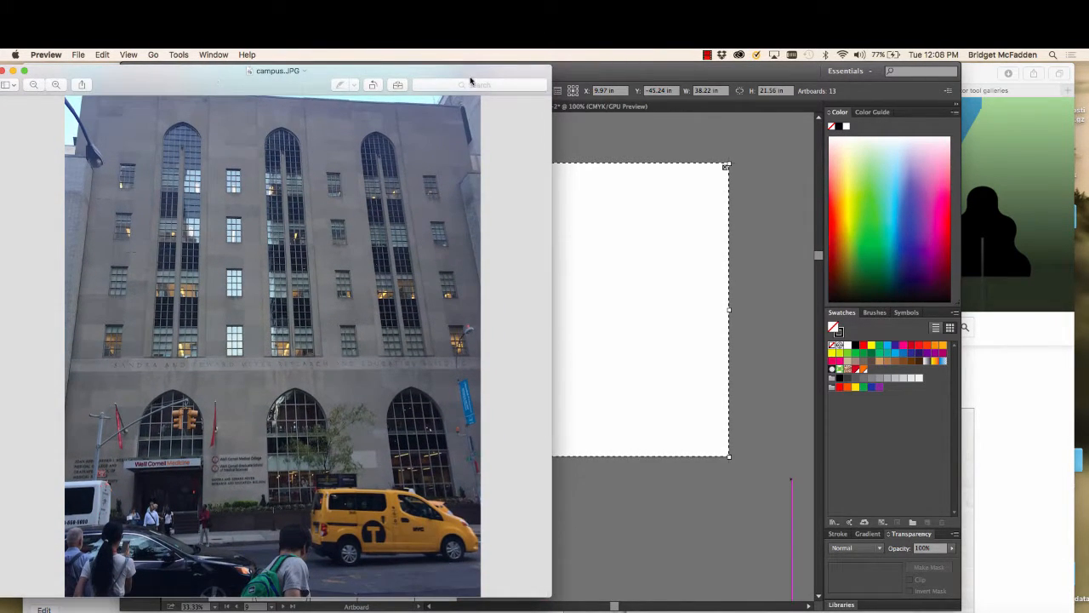
click(608, 72)
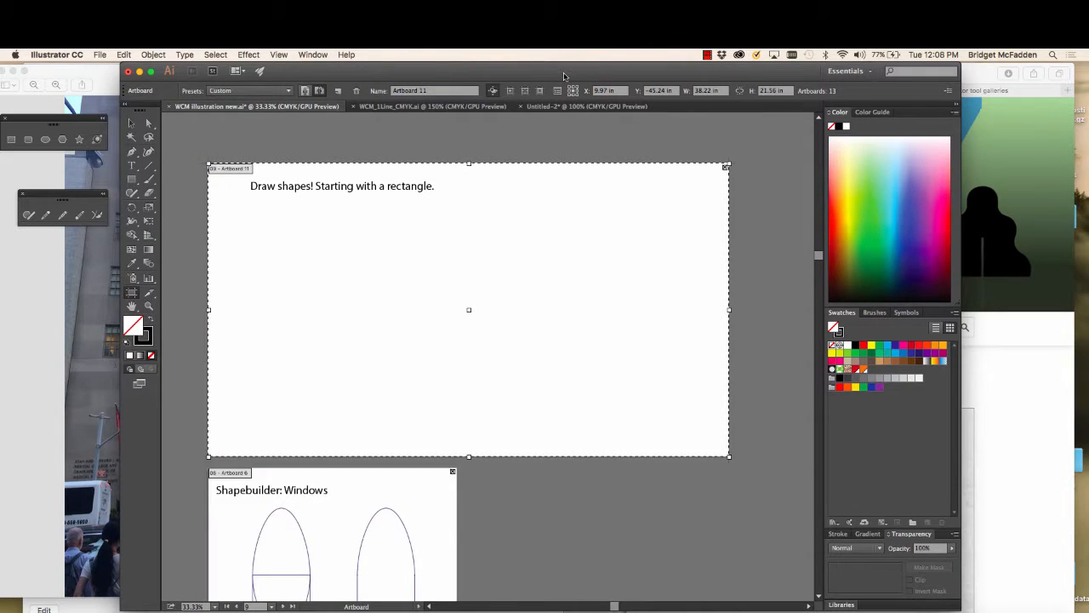
drag(563, 72, 662, 72)
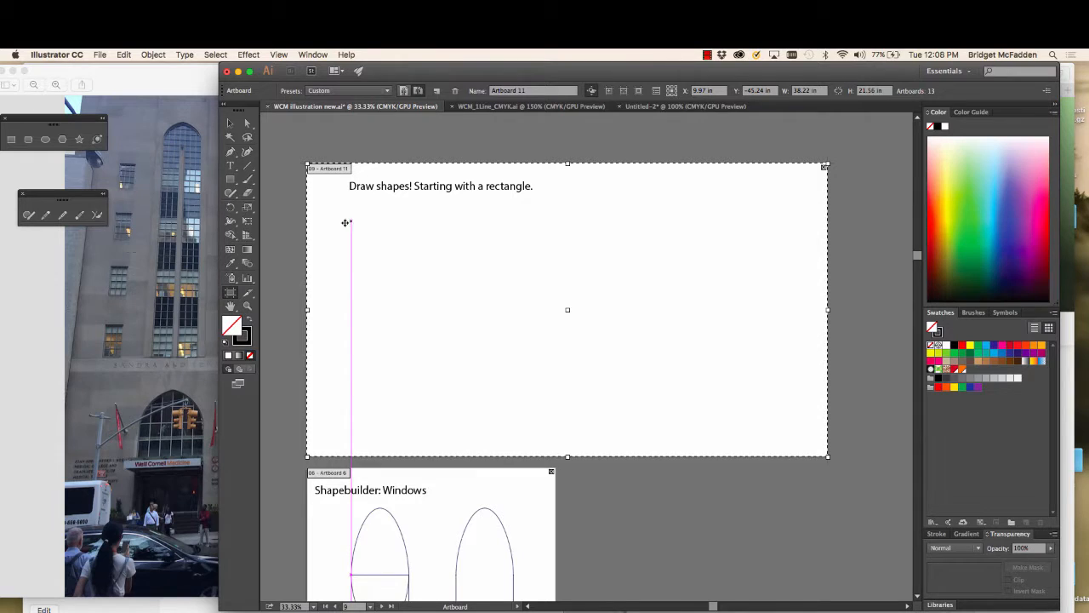
Tear off the shape tools as a floating panel and place it outside the document window, over the photo.
click(232, 179)
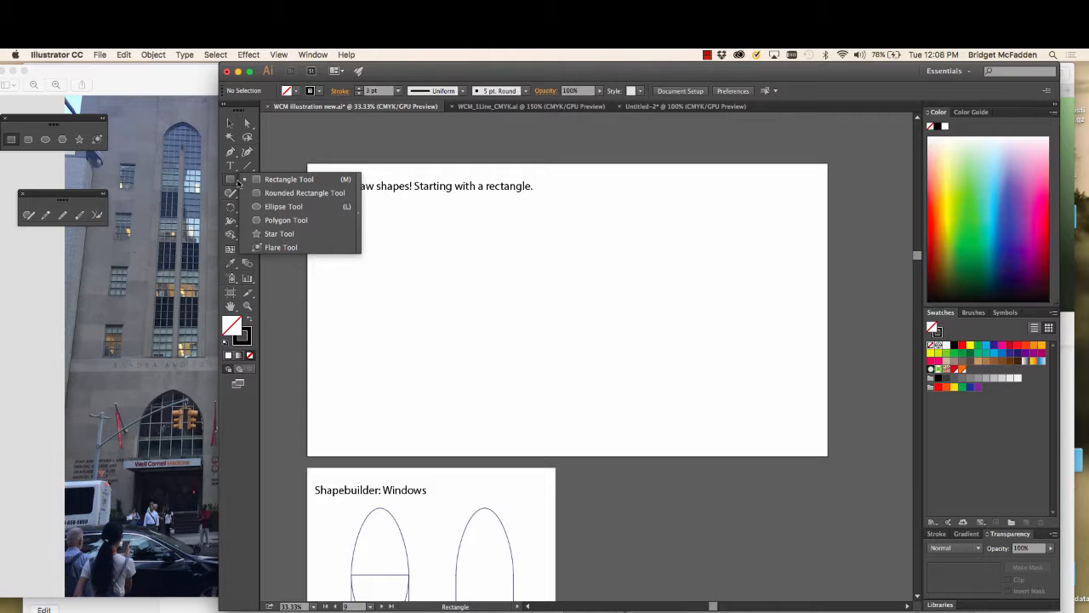
click(358, 215)
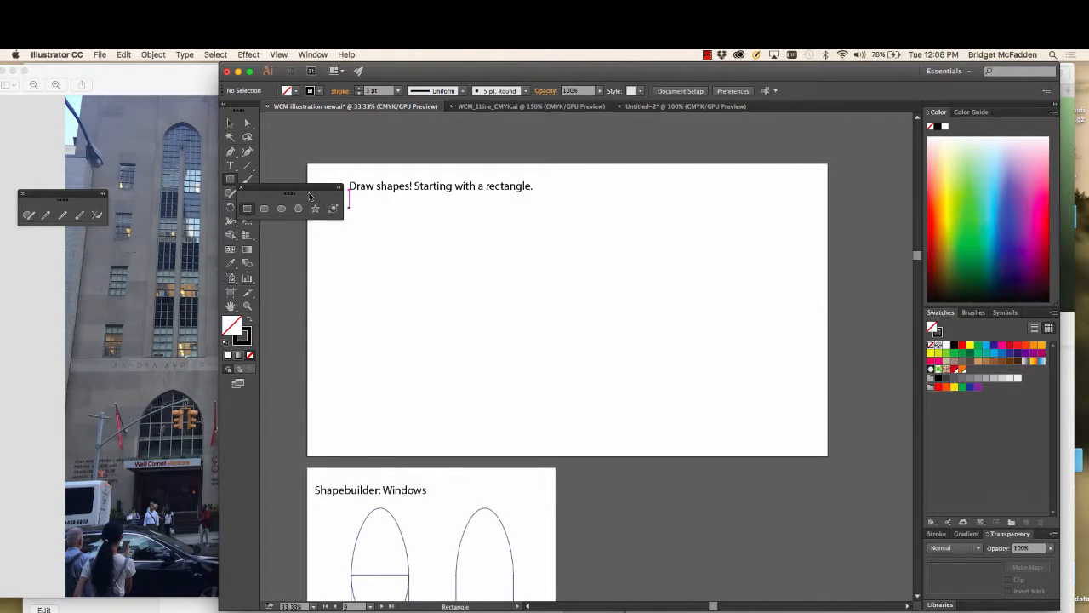
drag(309, 188, 86, 120)
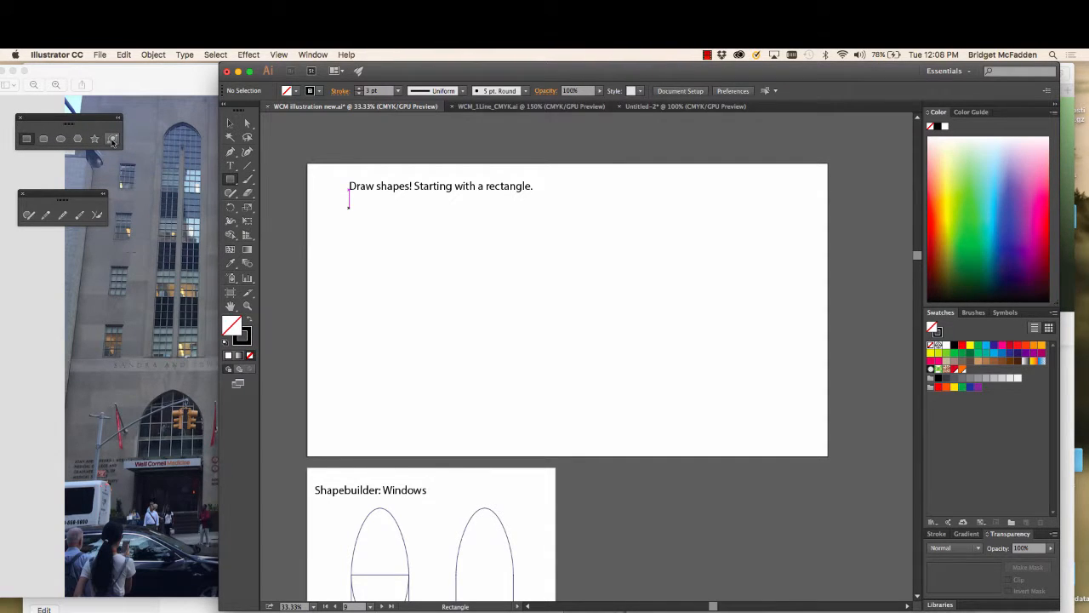
click(27, 142)
drag(349, 238, 727, 423)
key(Delete)
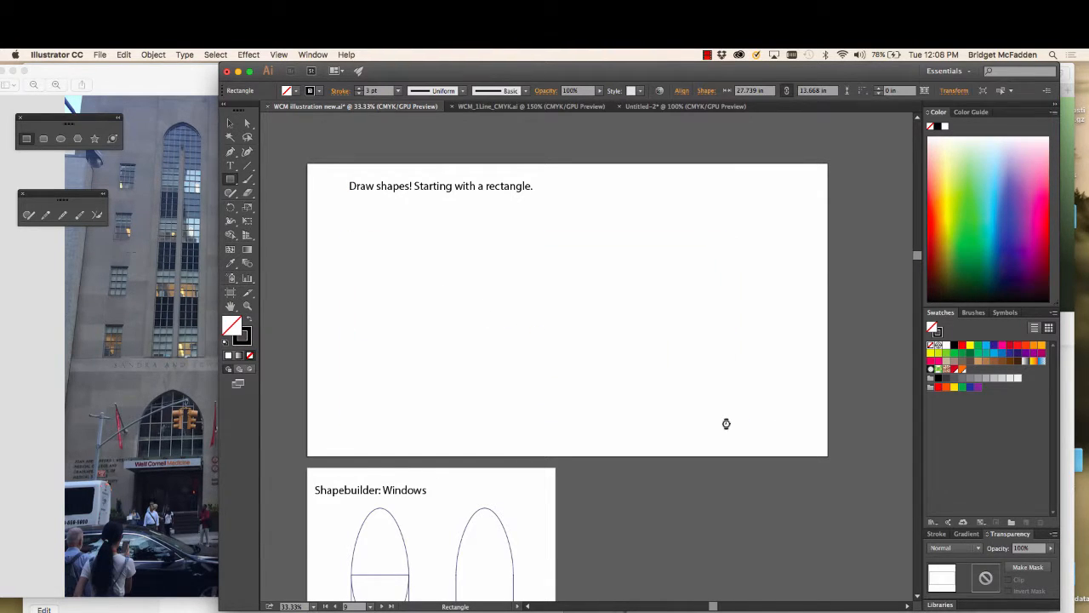
drag(362, 252, 510, 371)
key(Delete)
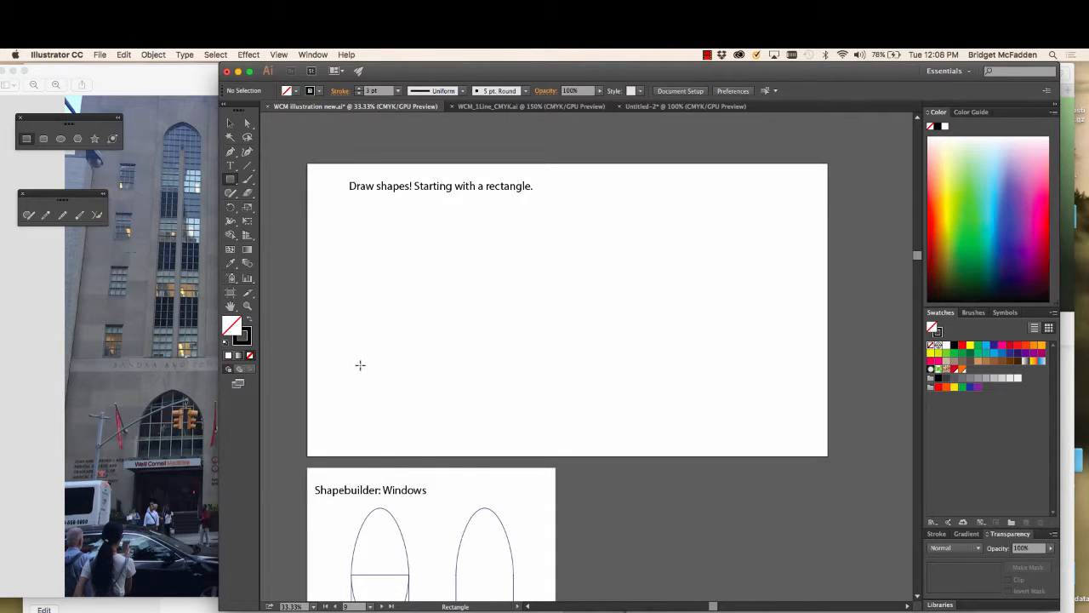
Draw a base rectangle about 32.59 by 1.21 in near the artboard's lower edge and a 30.17 by 4.96 in rectangle resting on it.
drag(339, 429, 782, 445)
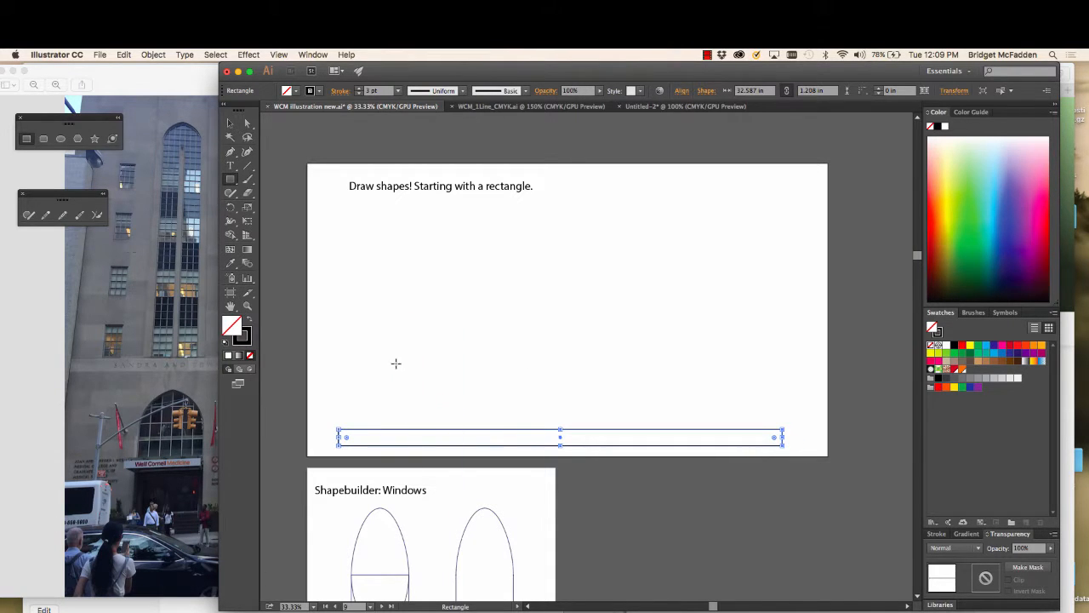
drag(357, 361, 767, 430)
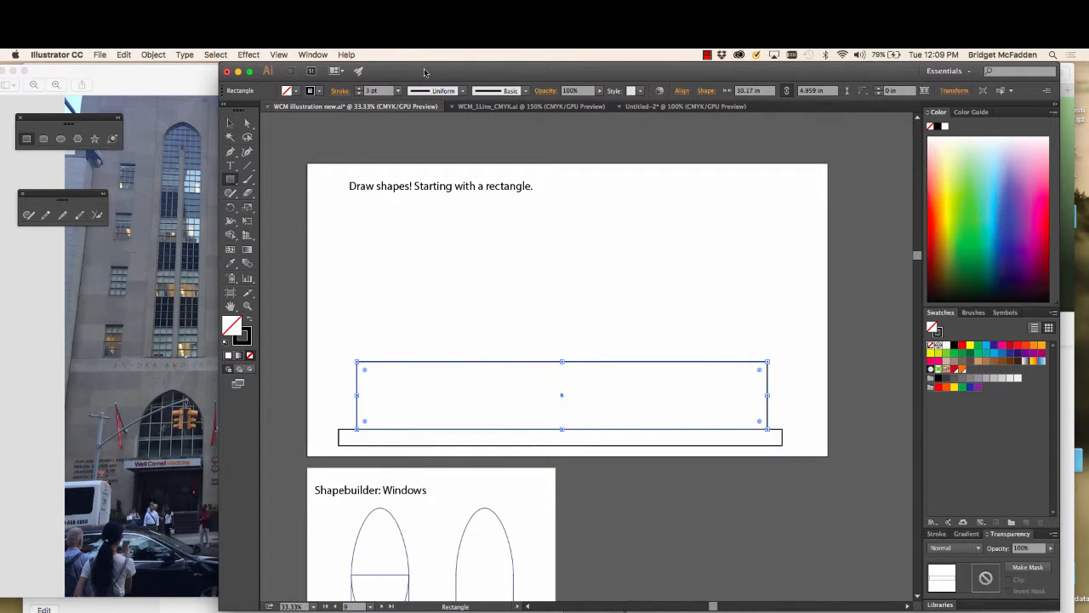
Draw a band about 30.17 by 1.21 in on top of the ground-floor rectangle and a rectangle about 30.57 by 10.08 in above it.
drag(424, 72, 576, 78)
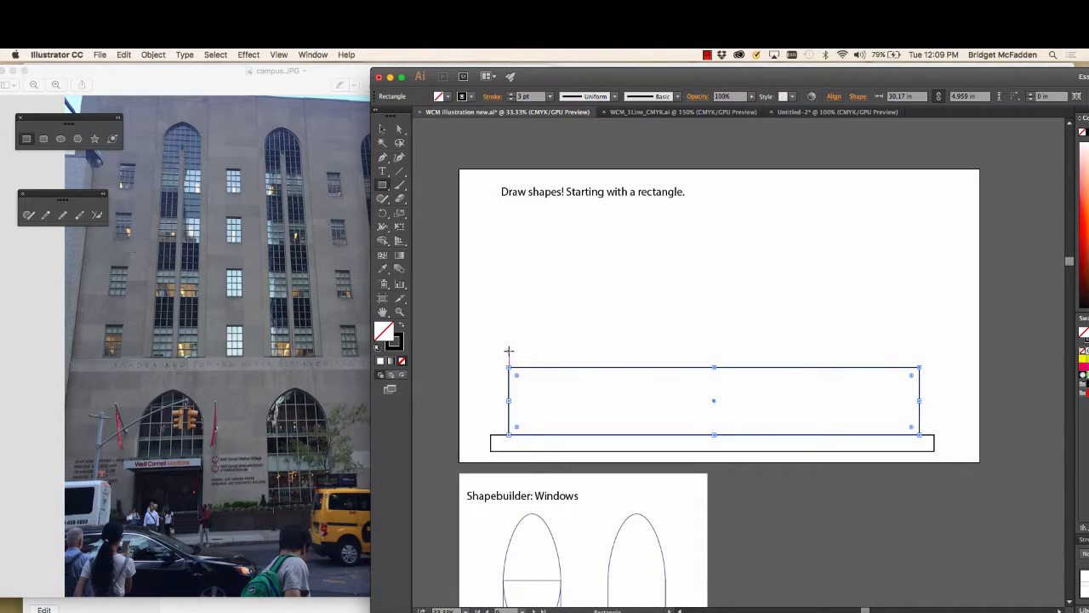
drag(509, 352, 923, 361)
drag(920, 365, 920, 368)
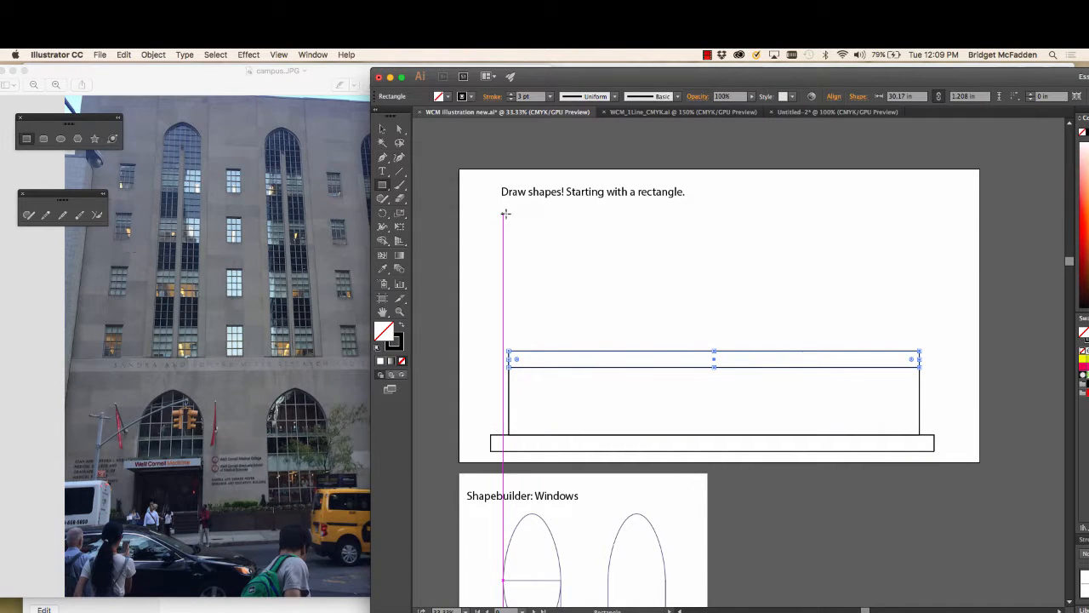
drag(505, 214, 919, 347)
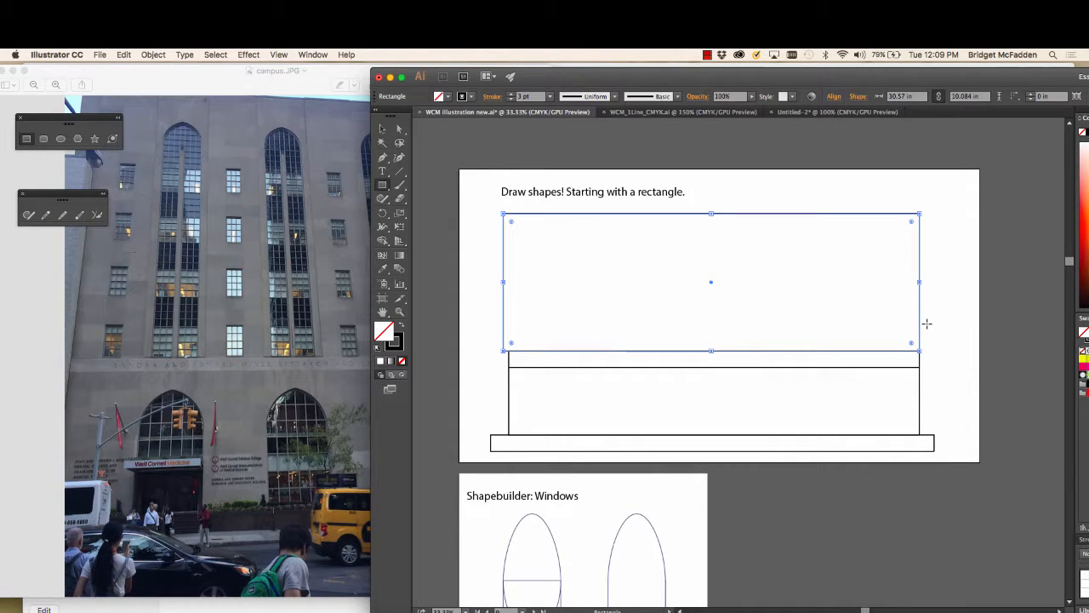
Narrow the uppermost rectangle to about 30.17 in so its left edge lines up with the band below, and deselect it.
key(super+equal)
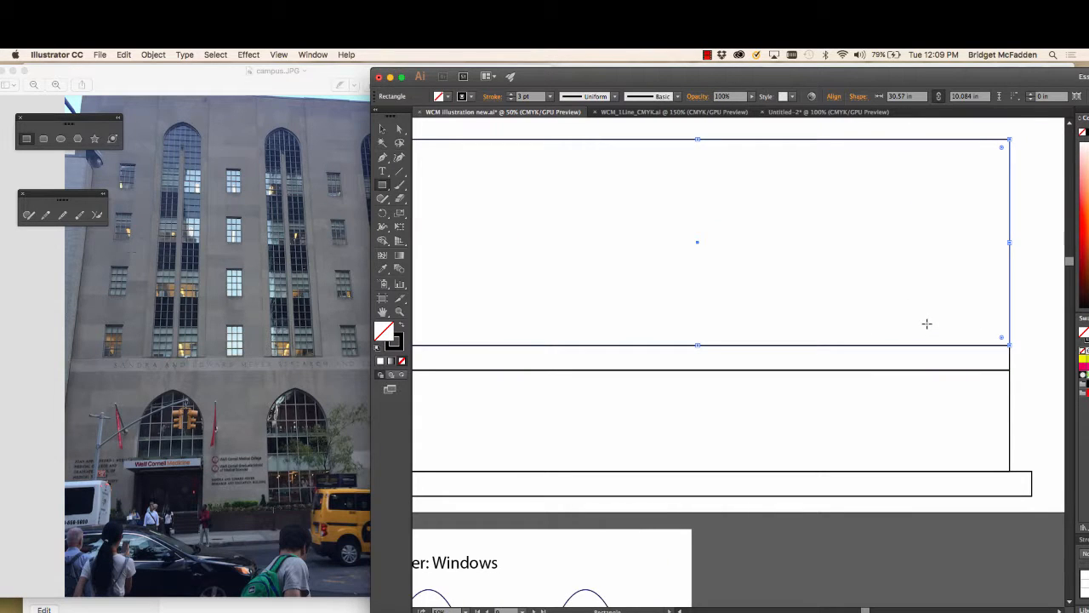
scroll(926, 324, left, 3)
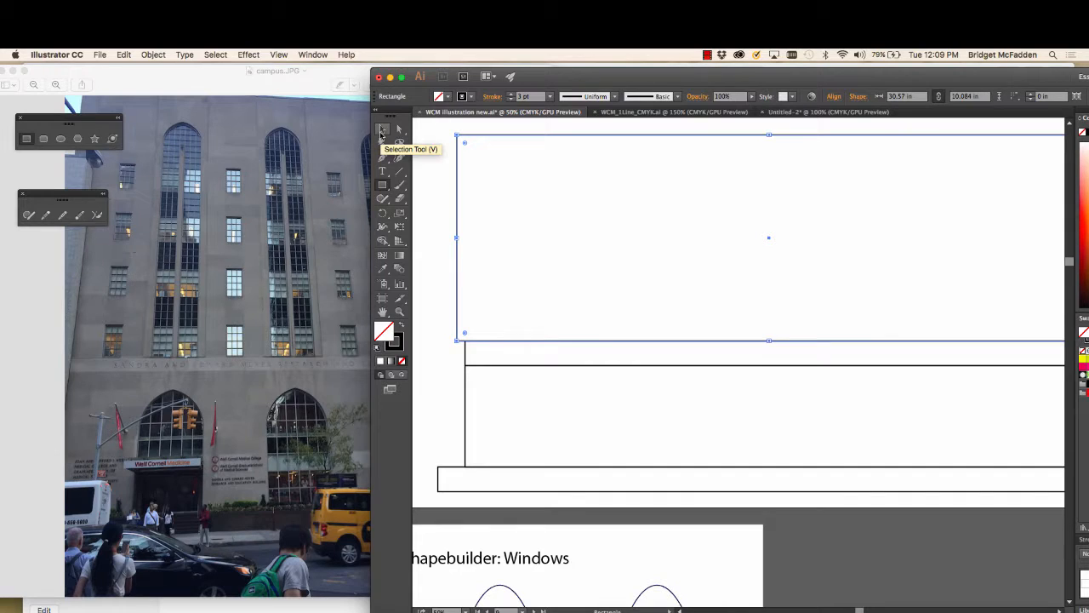
click(381, 132)
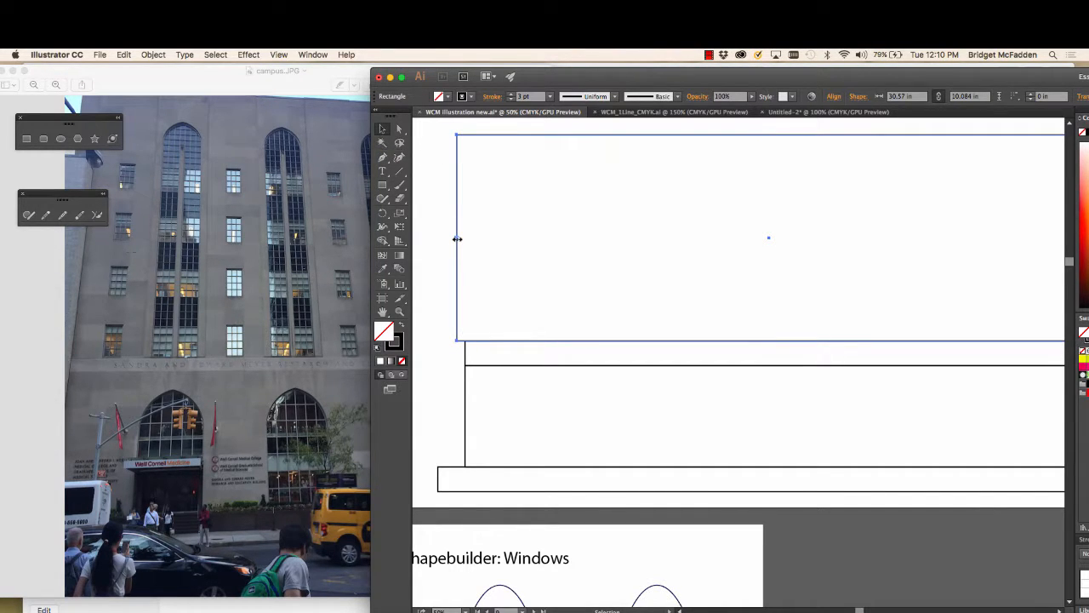
drag(457, 239, 468, 238)
scroll(477, 247, right, 5)
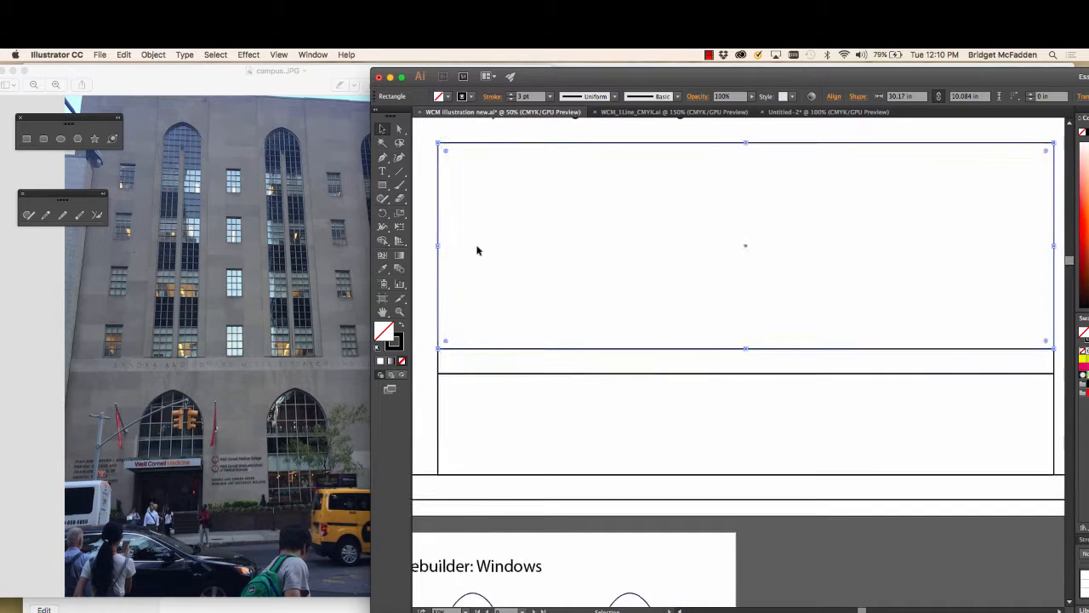
key(super+minus)
key(super+minus)
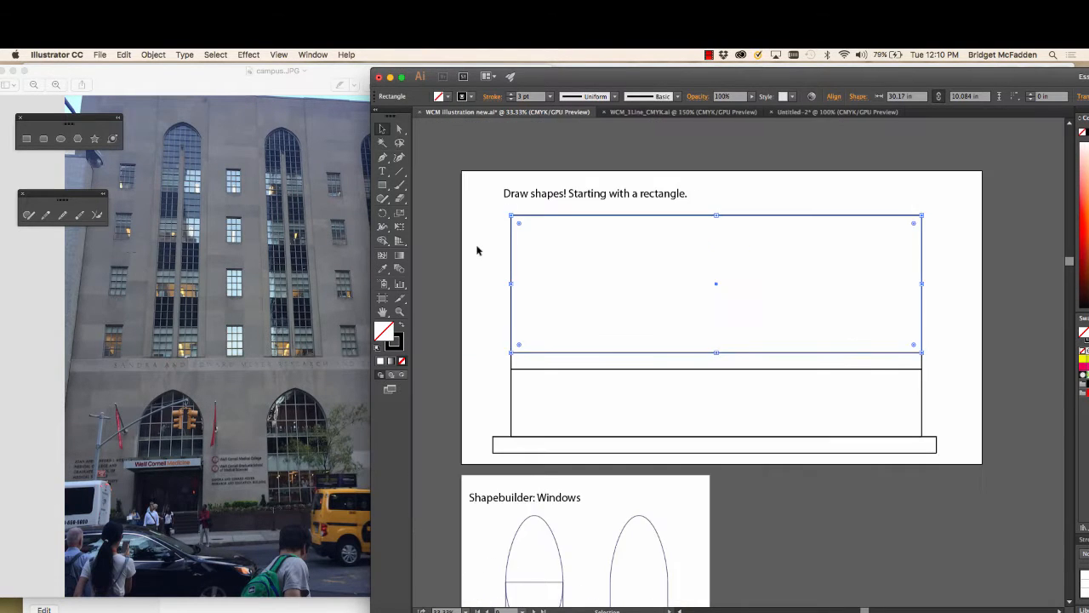
scroll(720, 323, up, 1)
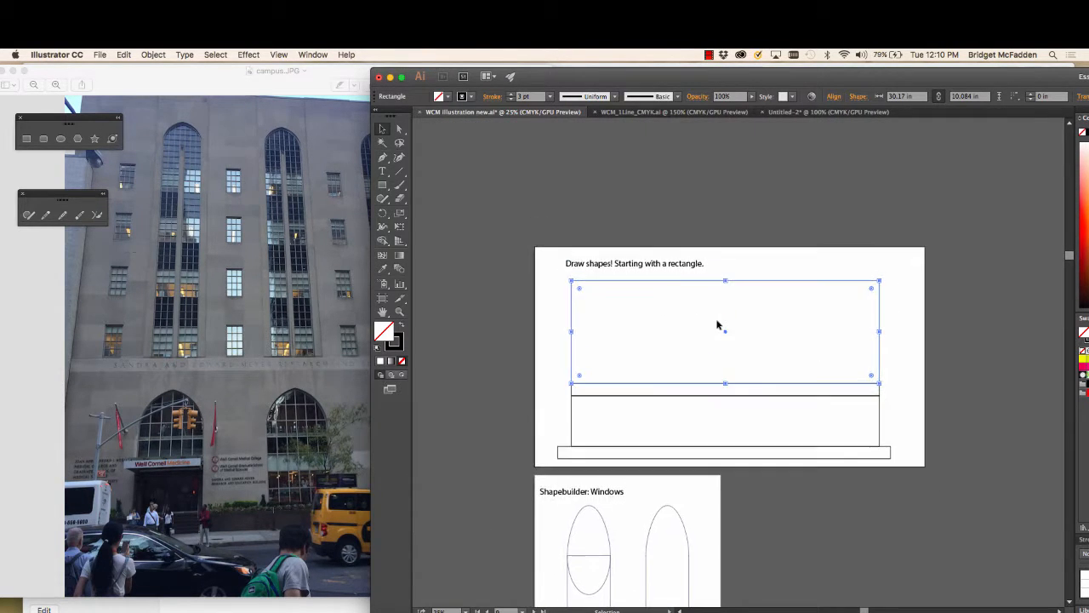
click(756, 272)
scroll(754, 359, down, 1)
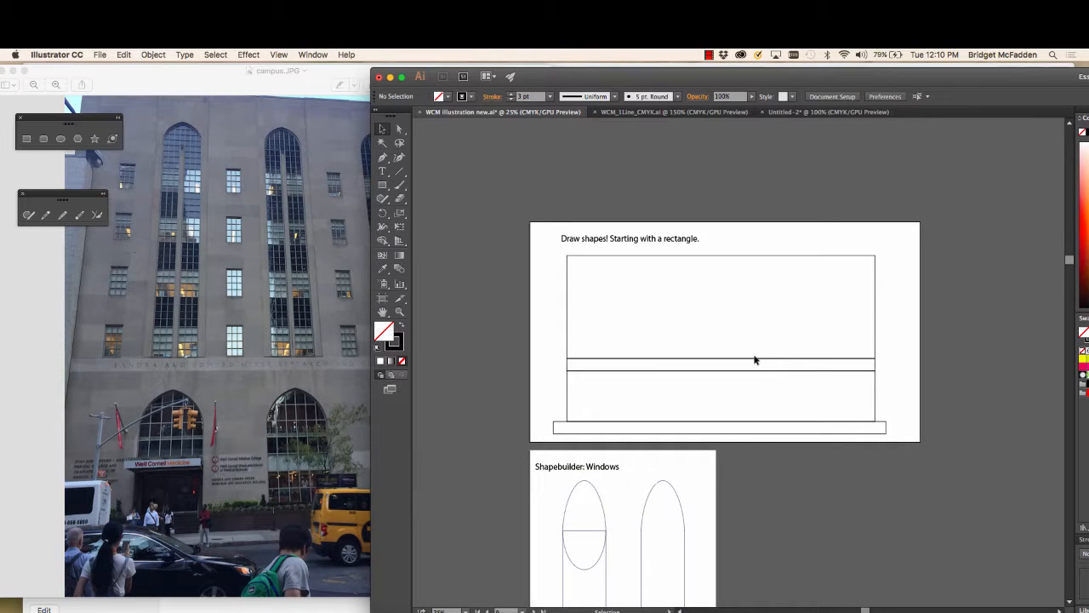
Shift the illustration window slightly away from the campus photo to uncover more of the building.
scroll(755, 360, down, 1)
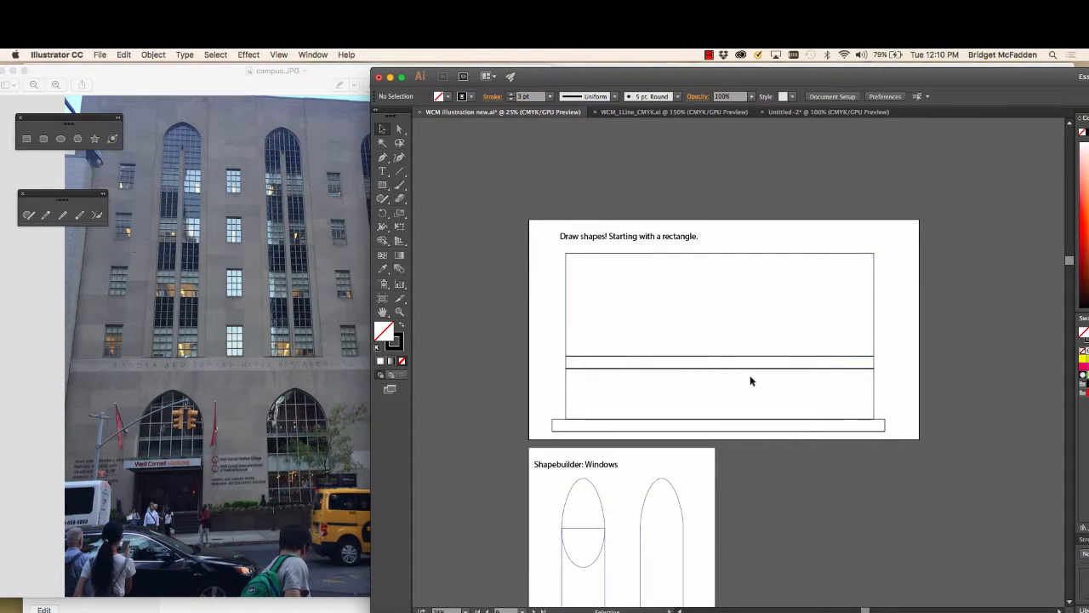
drag(632, 73, 642, 76)
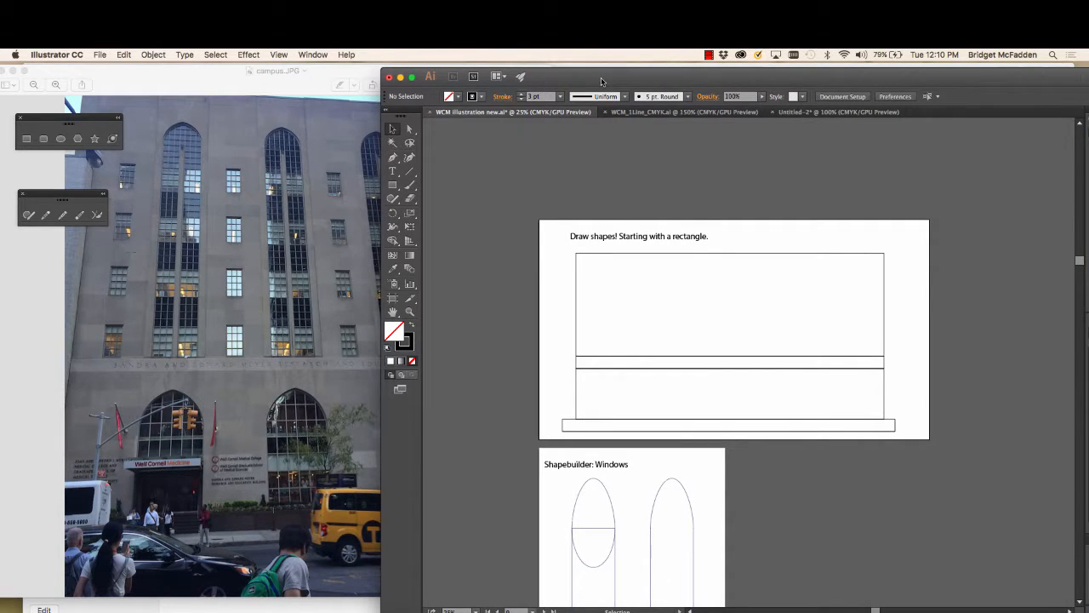
drag(600, 78, 601, 76)
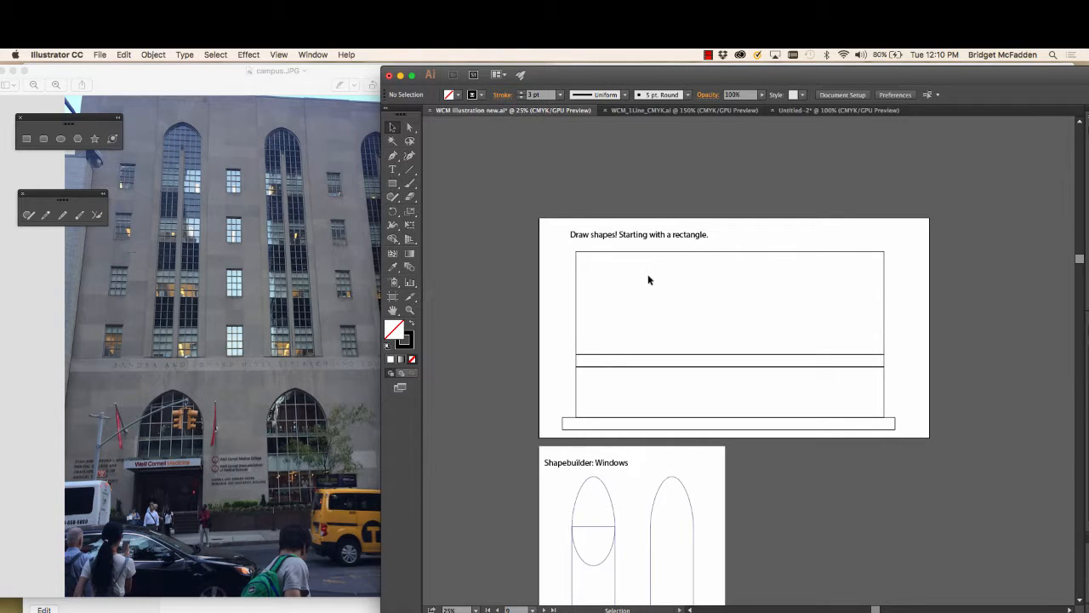
Create a new artboard about 31.18 by 20.17 in beside the "Shapebuilder: Windows" artboard, aligned with its upper and lower edges.
scroll(678, 445, down, 5)
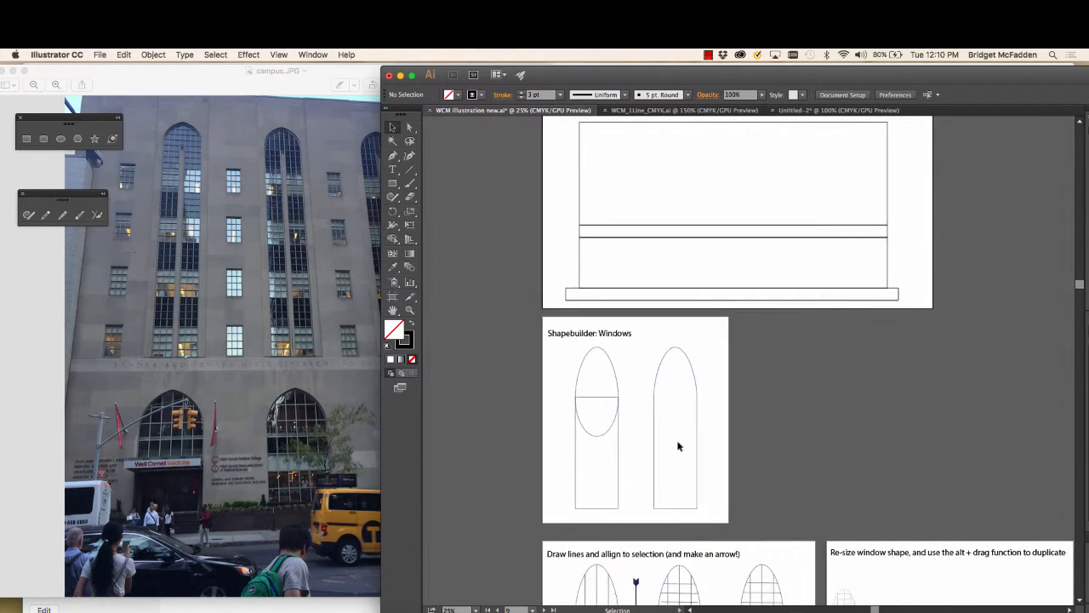
scroll(678, 445, down, 4)
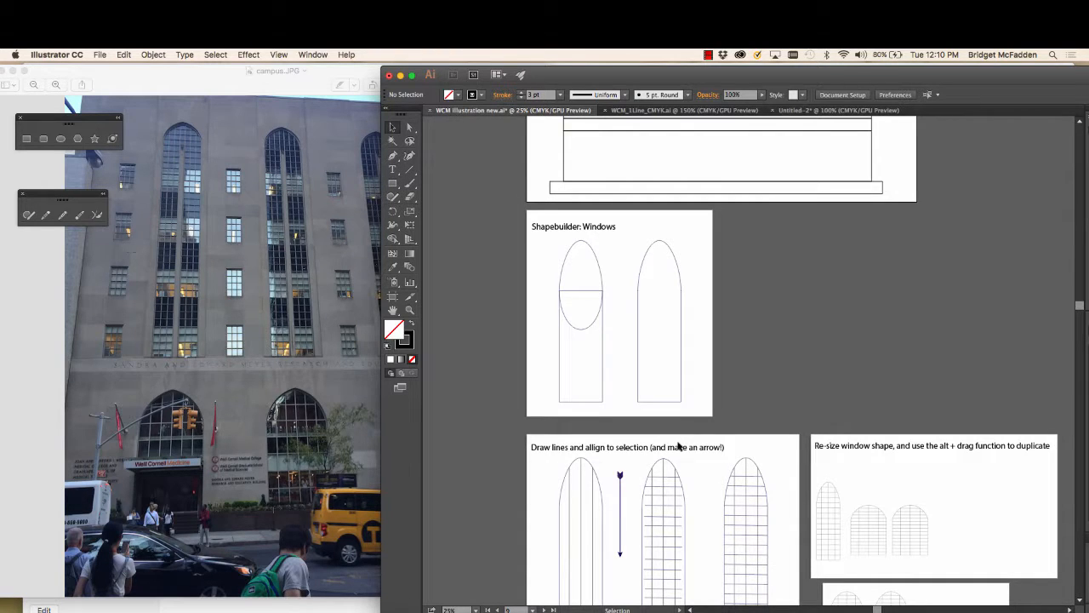
click(584, 243)
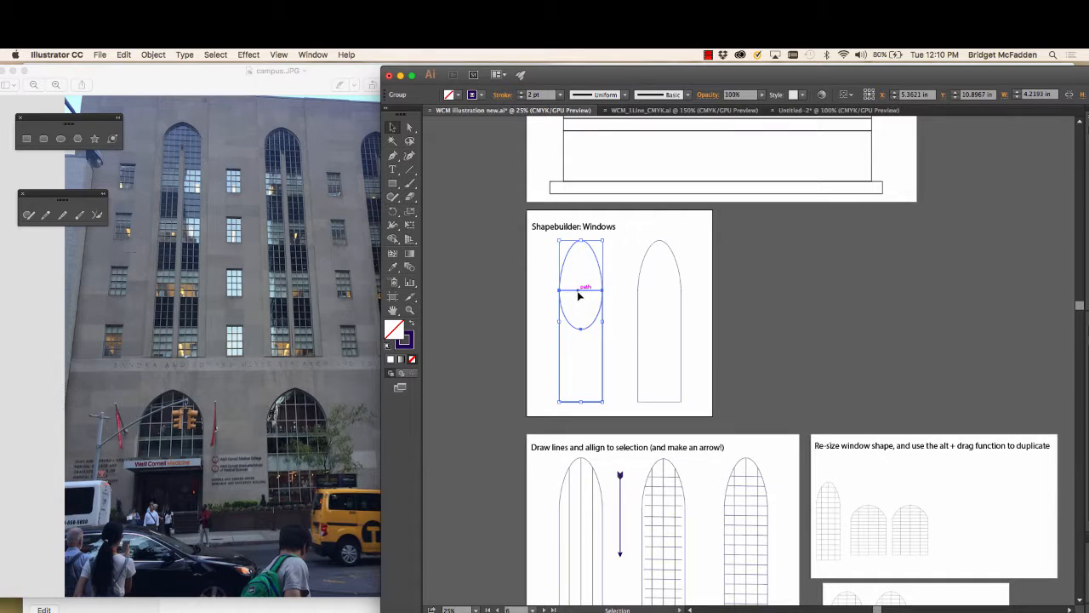
click(393, 297)
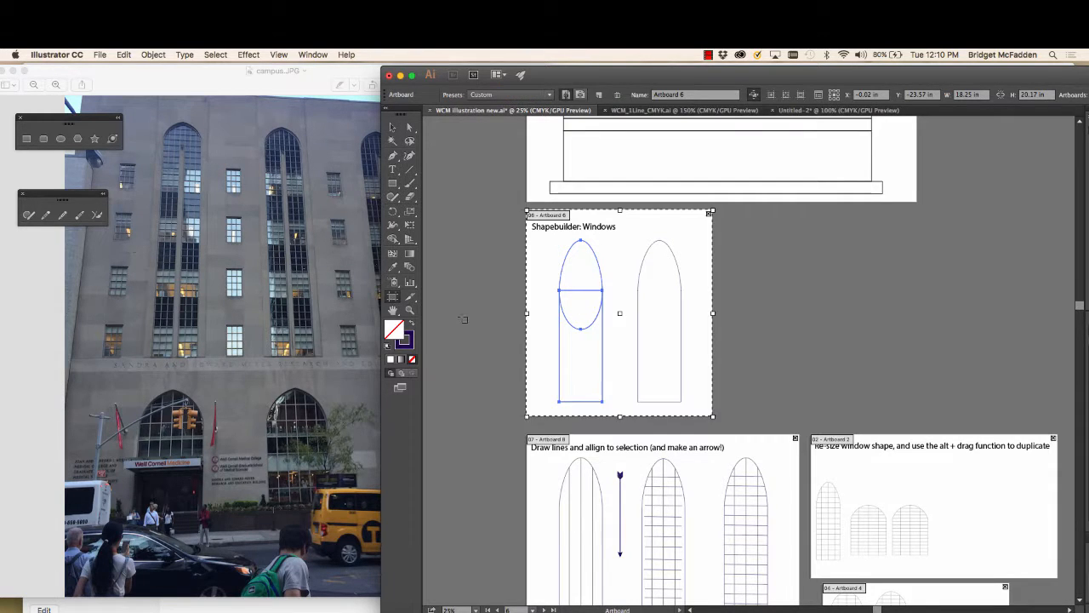
scroll(465, 319, right, 1)
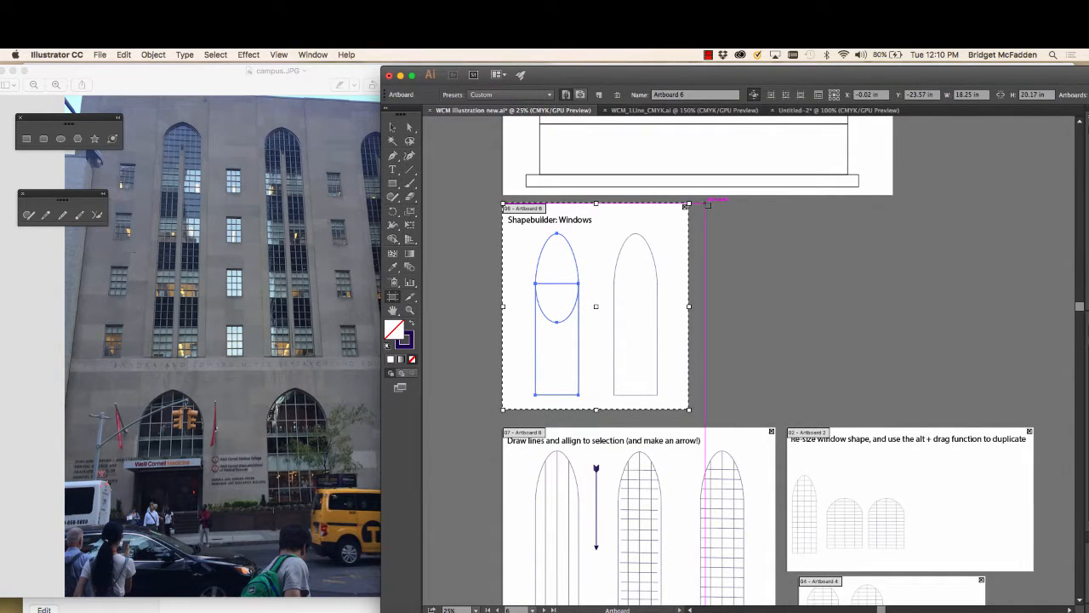
drag(704, 204, 1025, 409)
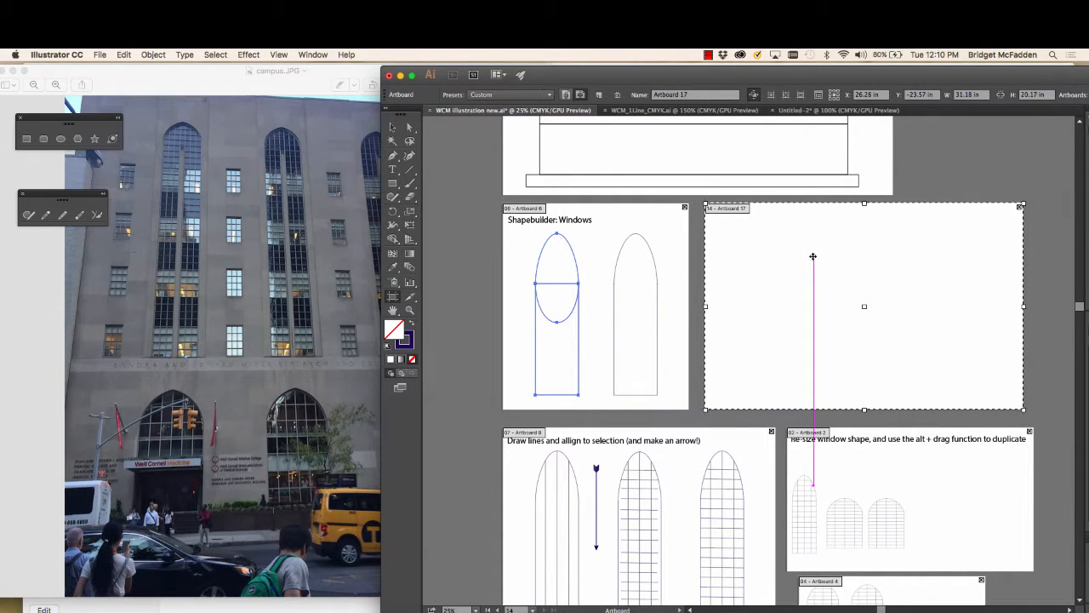
Draw a rectangle about 4.96 by 12.89 in and an ellipse about 5.41 by 11.06 in beside it on the empty artboard.
click(394, 185)
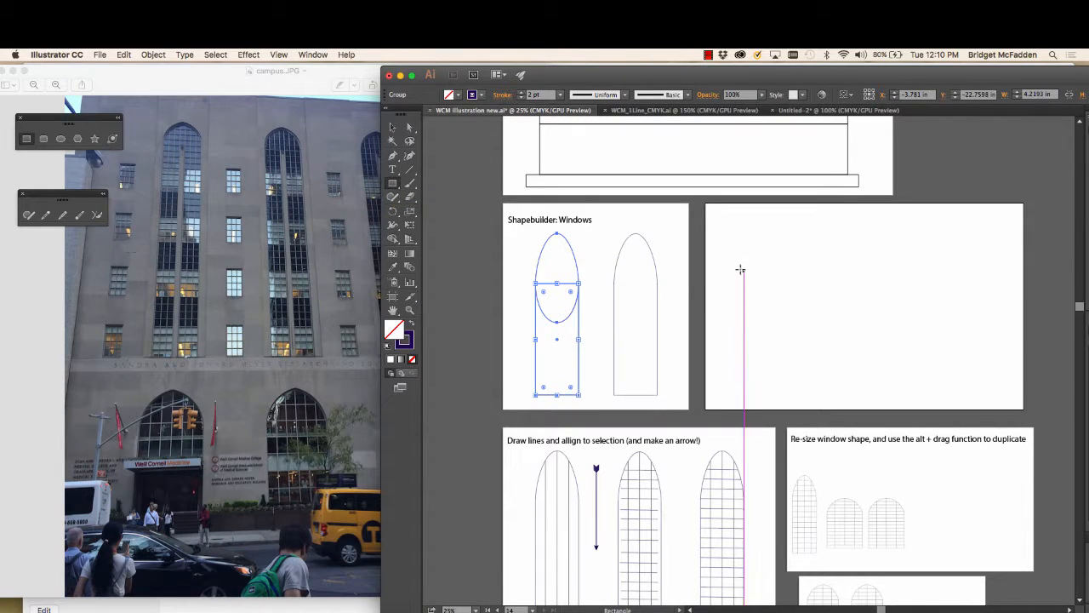
drag(736, 267, 785, 397)
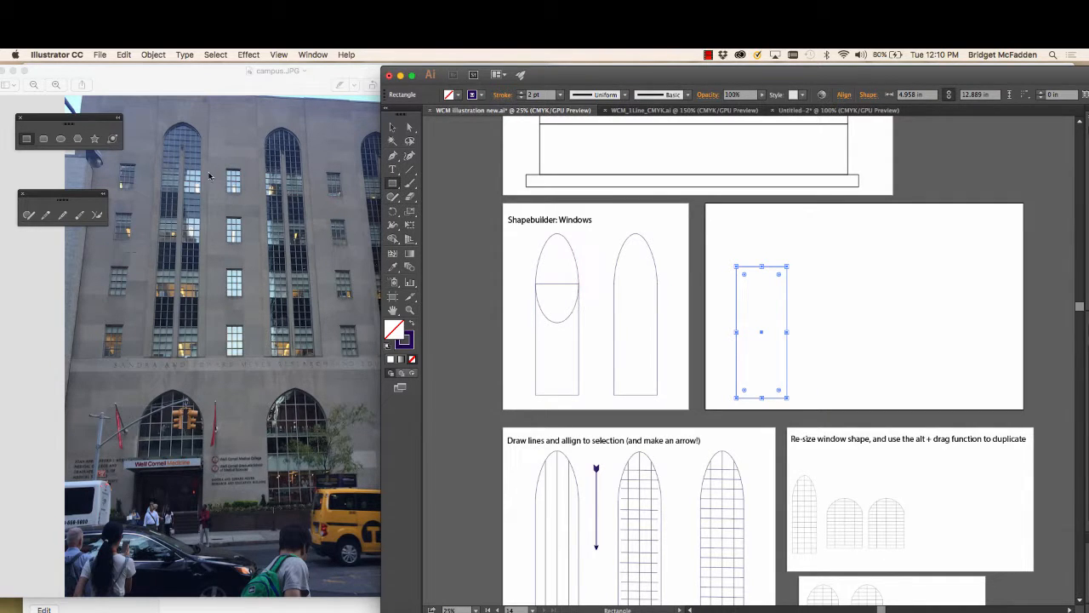
click(61, 143)
drag(840, 230, 901, 293)
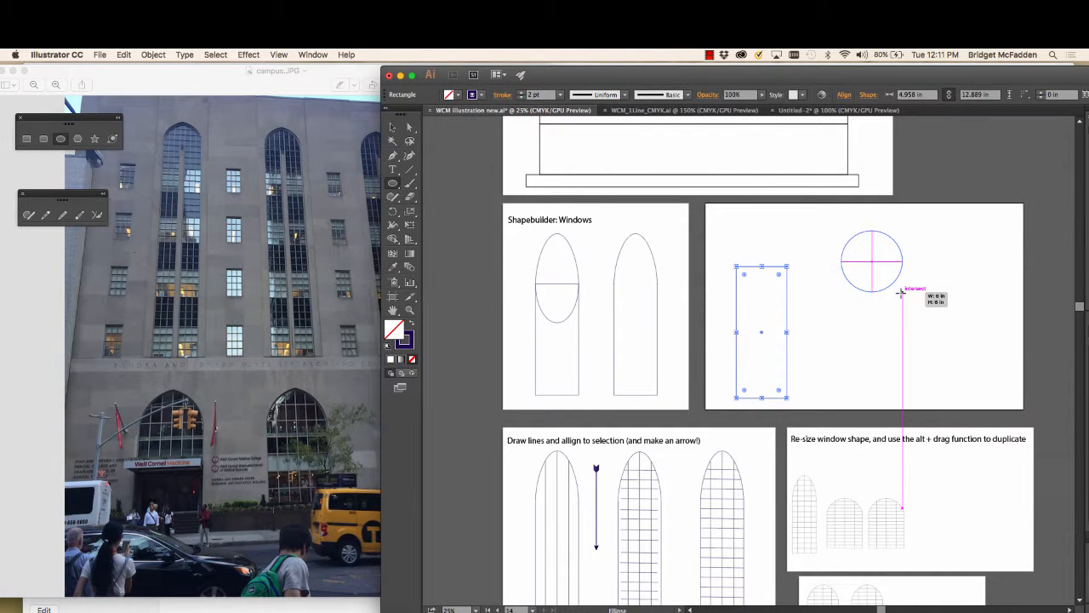
drag(901, 293, 895, 343)
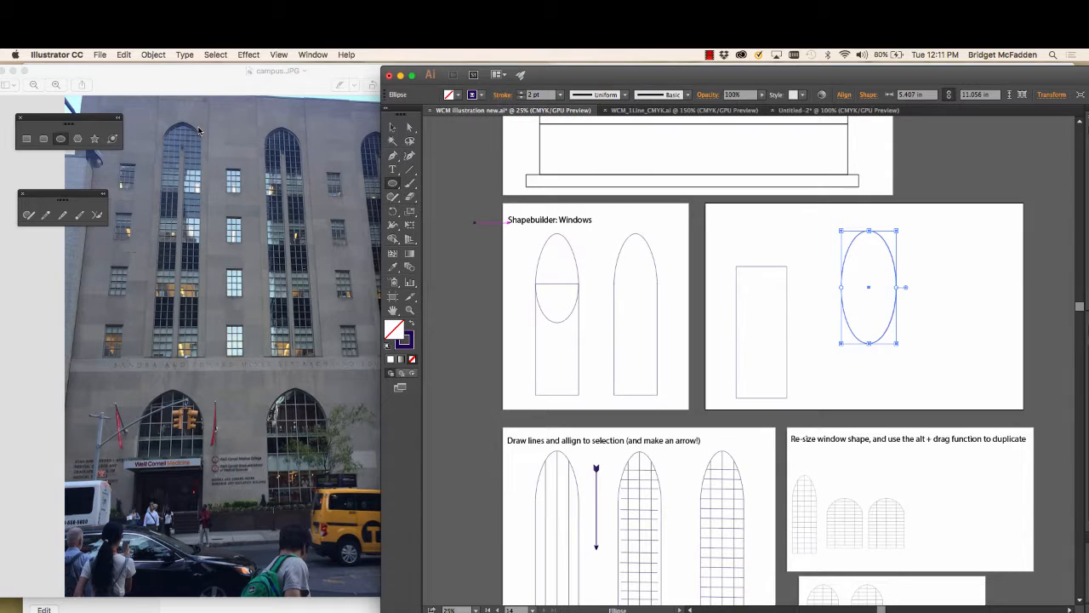
Pull the ellipse's top anchor point straight up so the ellipse is about 12.89 in tall with a more pointed top.
click(409, 130)
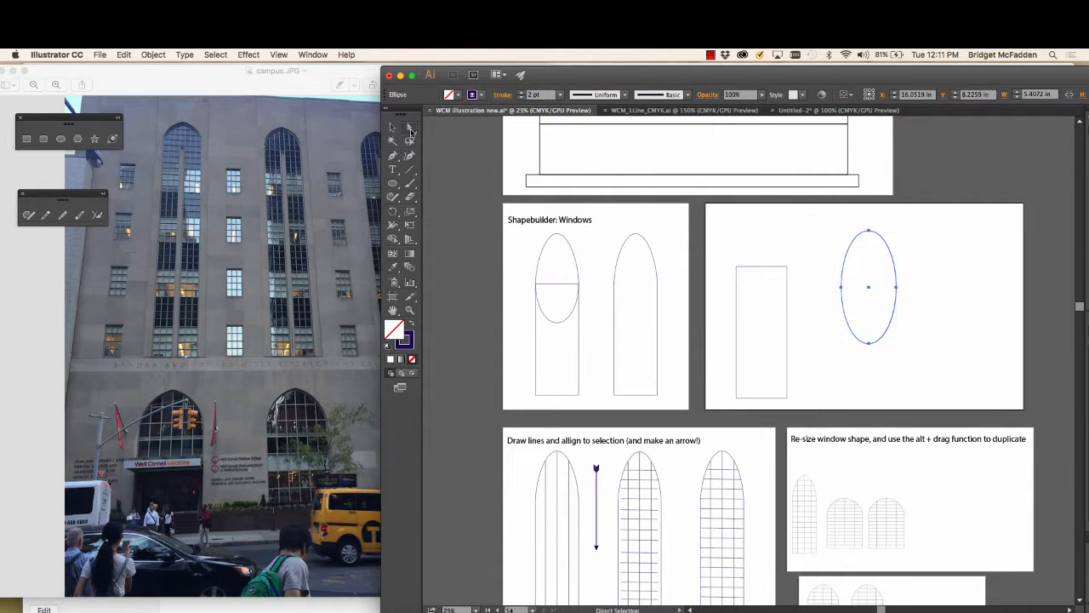
click(869, 231)
drag(869, 232, 869, 215)
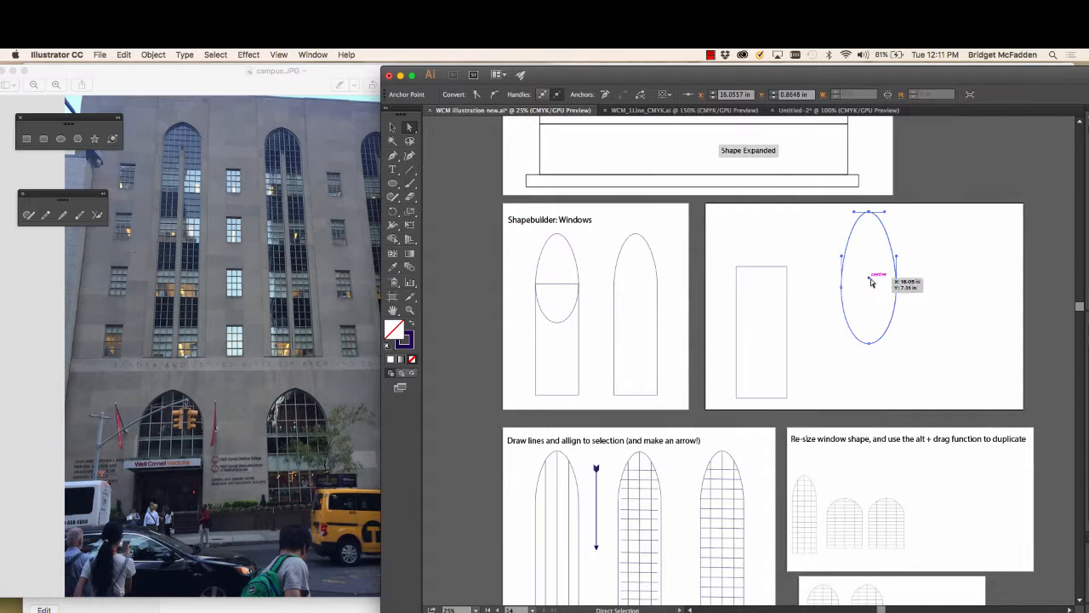
click(907, 400)
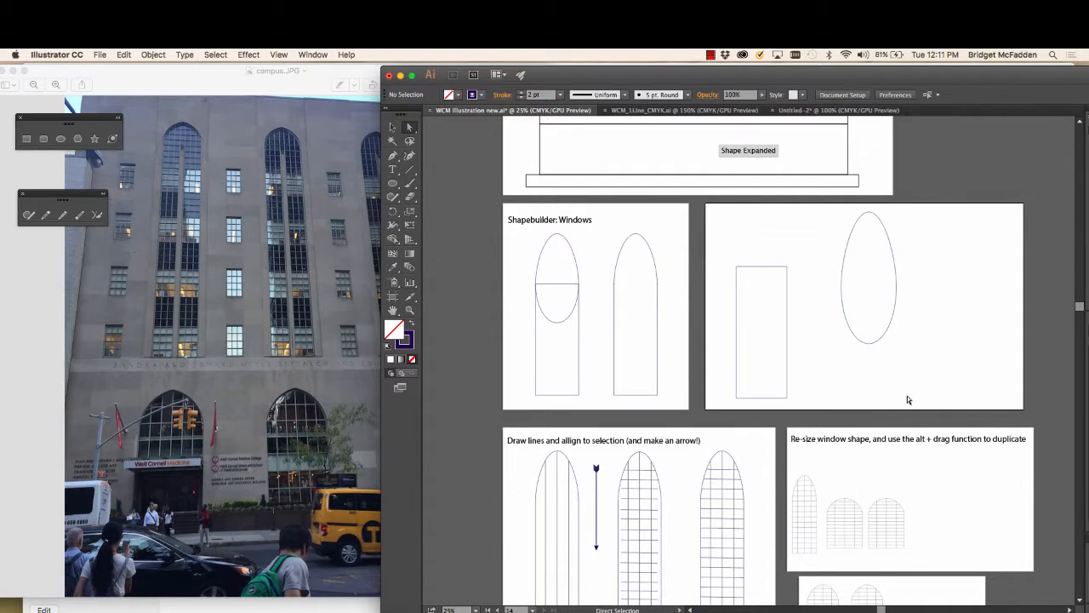
click(896, 313)
click(896, 316)
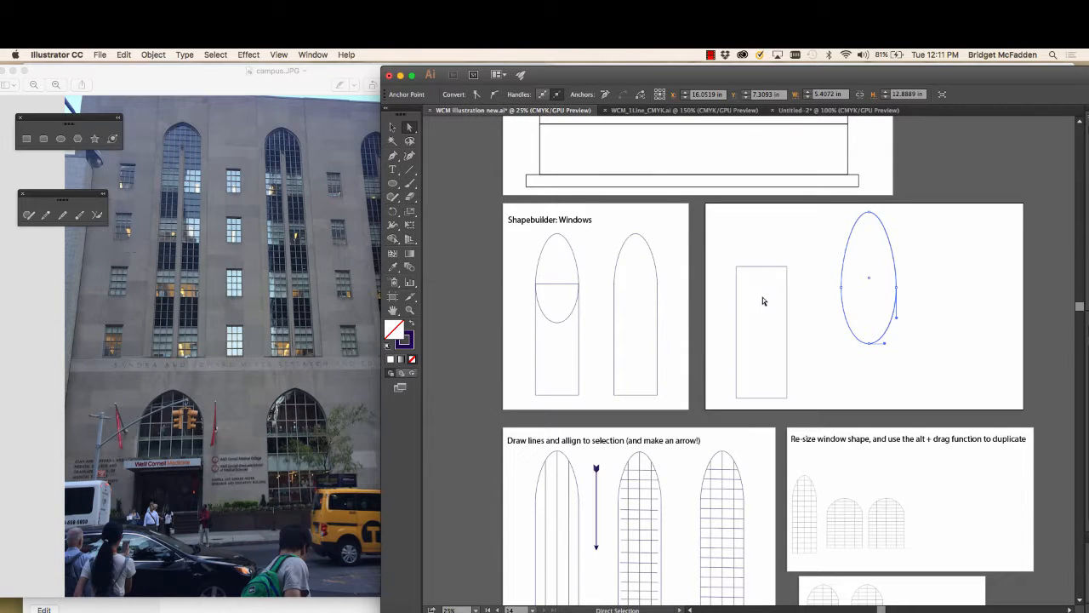
Move the whole ellipse over the upper part of the rectangle with their left edges aligned.
click(394, 127)
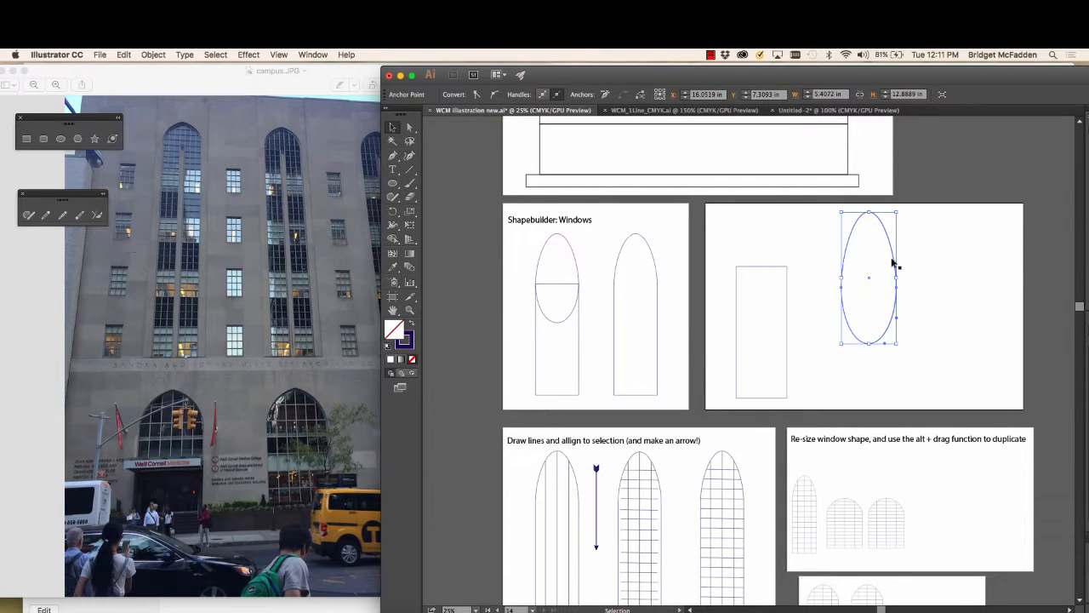
drag(894, 263, 793, 256)
key(super+equal)
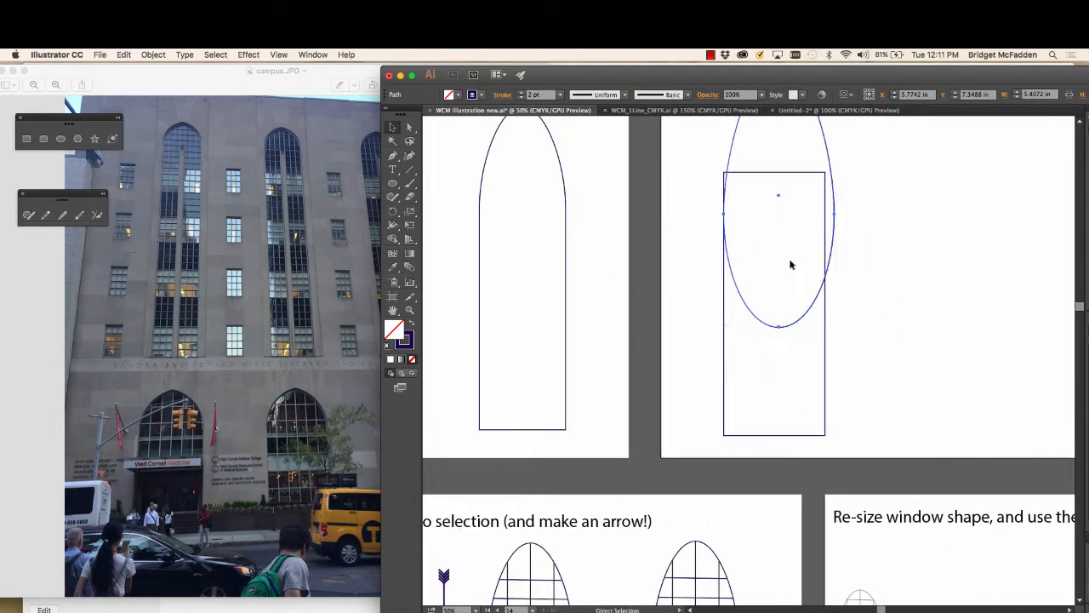
scroll(798, 316, up, 2)
Widen the rectangle to about 5.34 in so its right edge meets the ellipse's side.
click(834, 379)
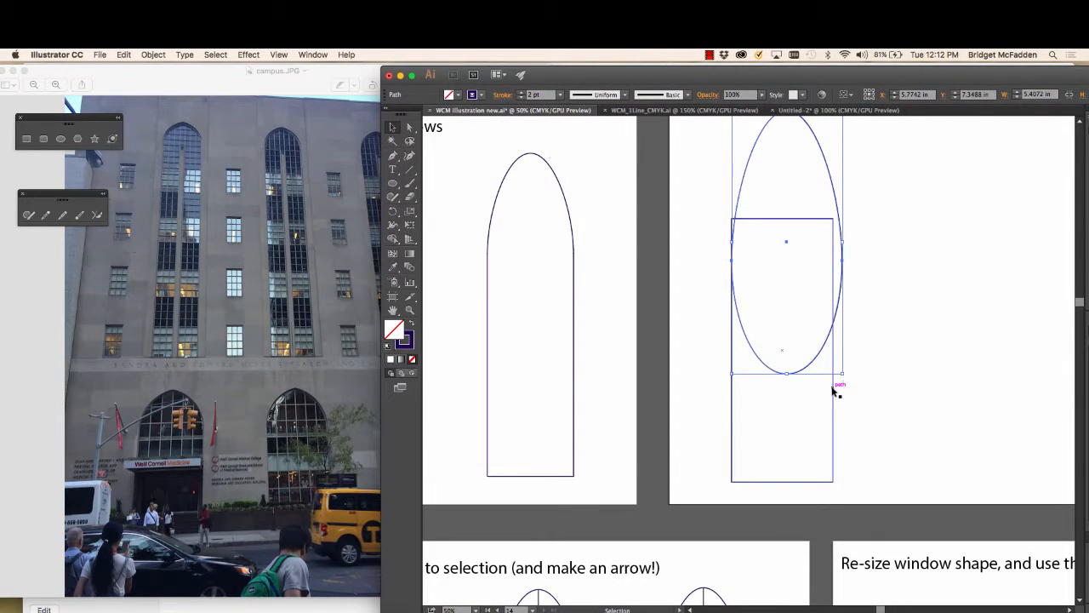
drag(834, 349, 841, 348)
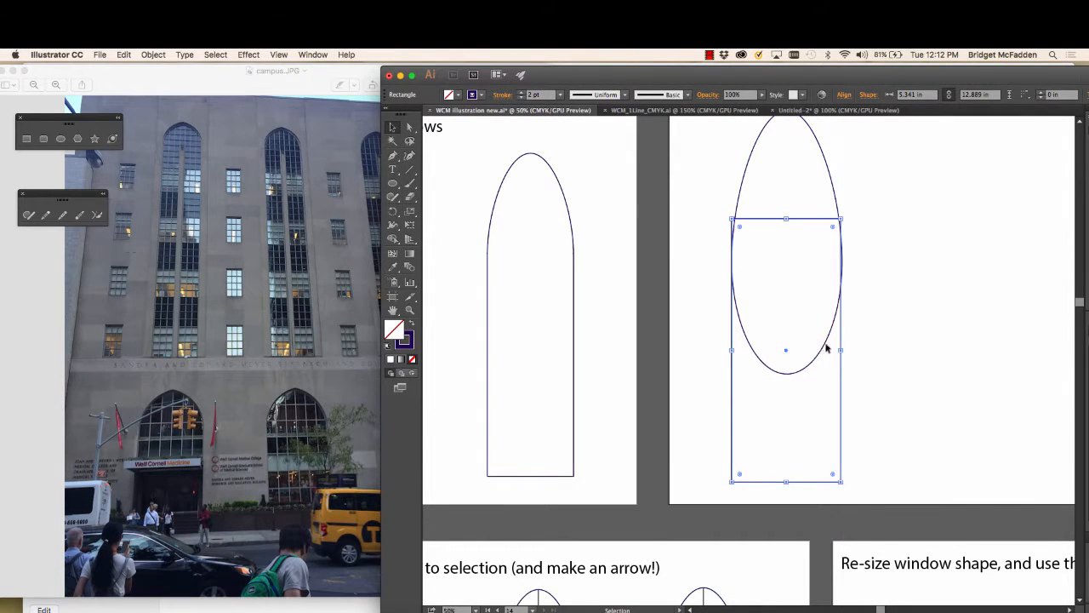
scroll(814, 340, up, 1)
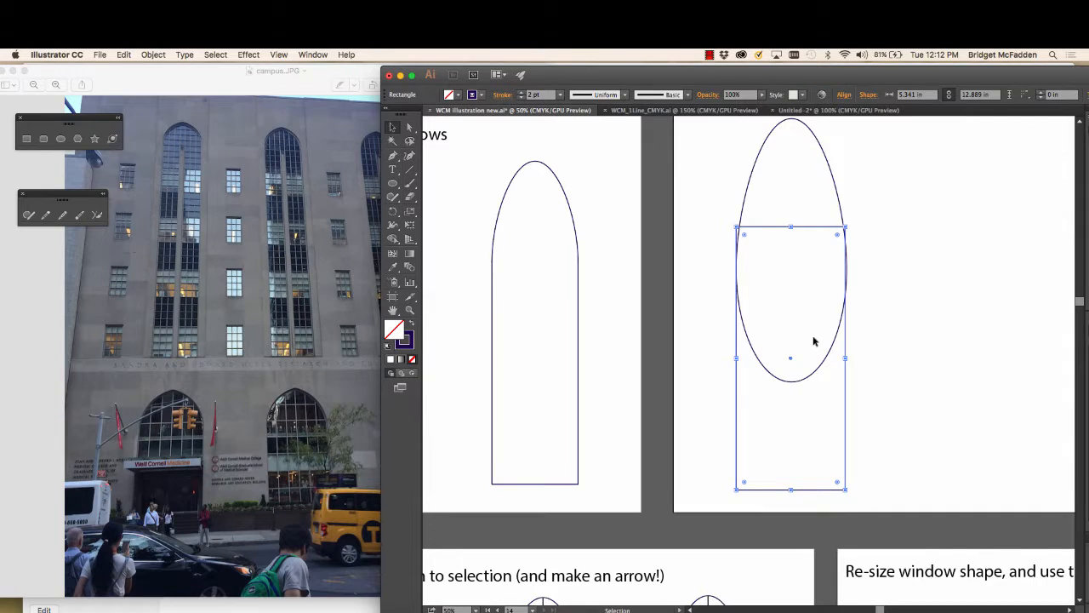
scroll(814, 342, up, 2)
Raise the ellipse to about Y 6.88 in and shift it left to about X 5.71 in, and deselect it.
shift+click(788, 154)
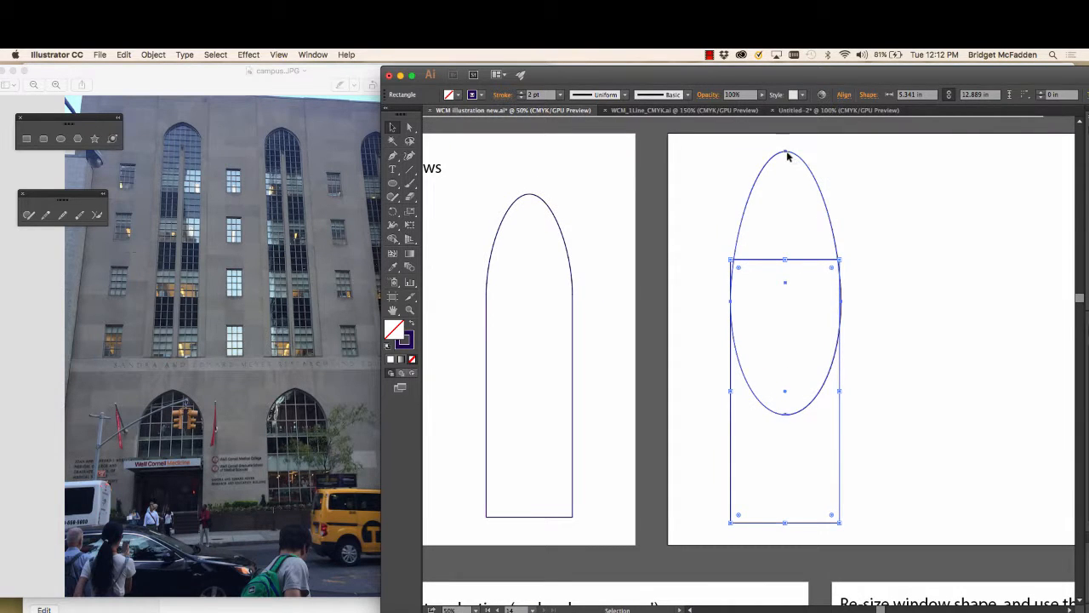
click(788, 153)
key(Up)
key(Up)
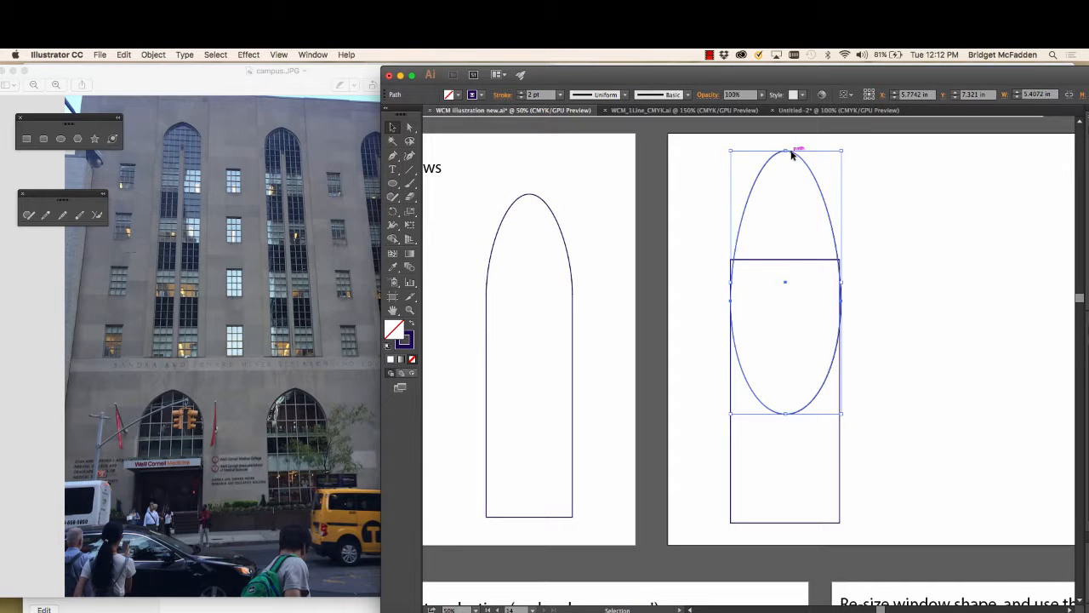
drag(791, 153, 789, 147)
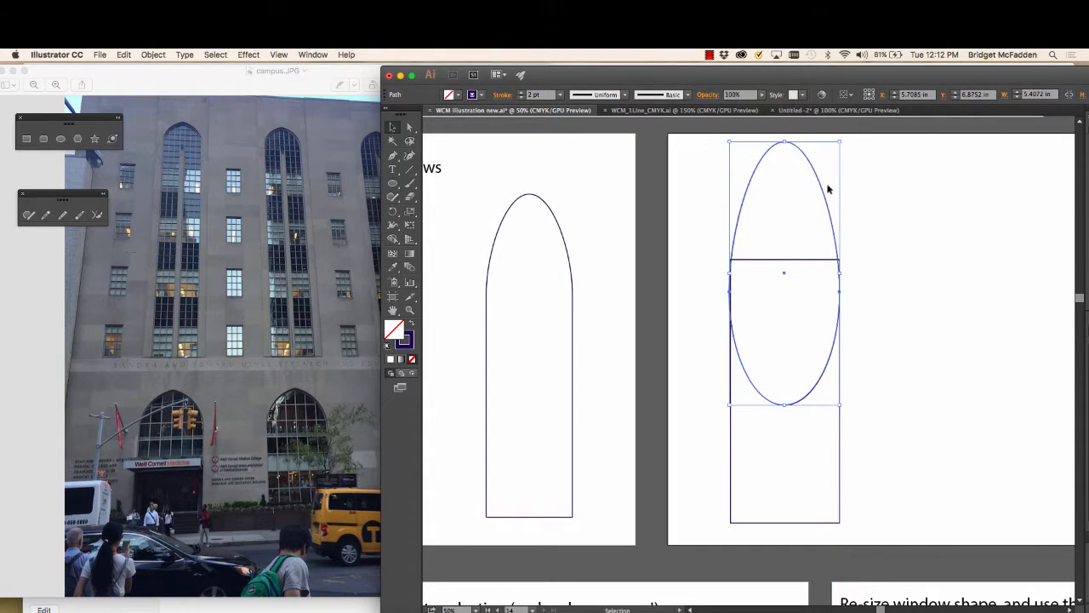
click(862, 412)
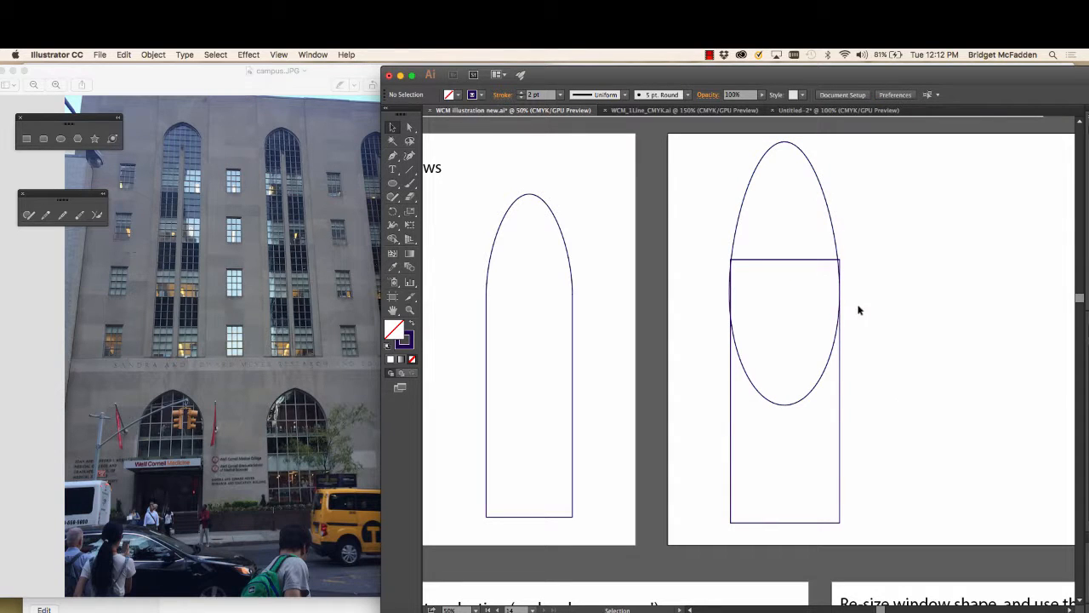
Try narrowing the rectangle to about 5.22 in, and bring its width back to about 5.34 in to match the ellipse.
click(840, 346)
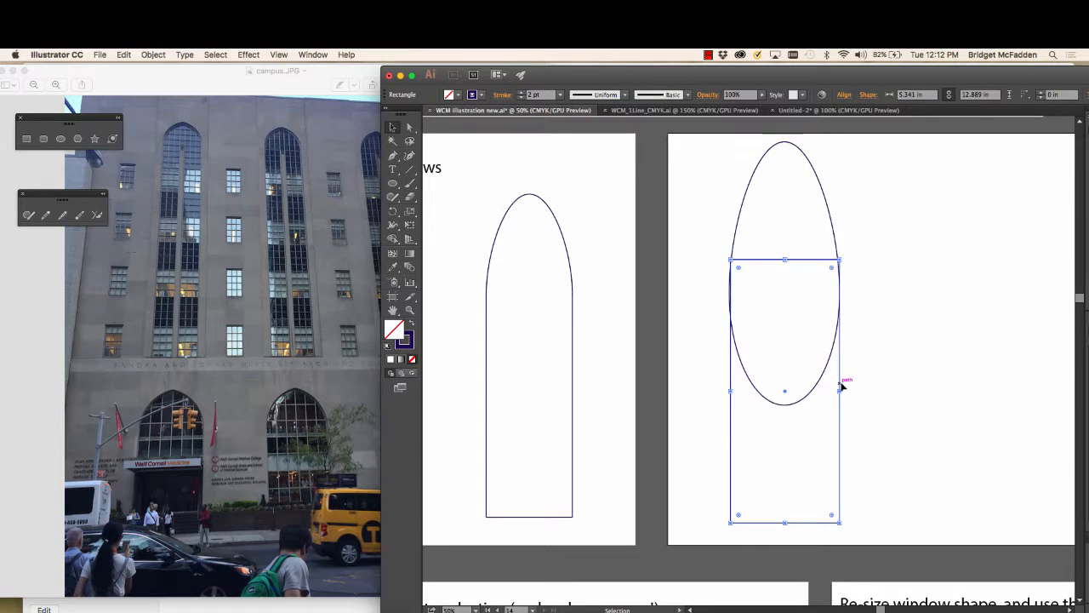
drag(841, 390, 839, 391)
click(874, 374)
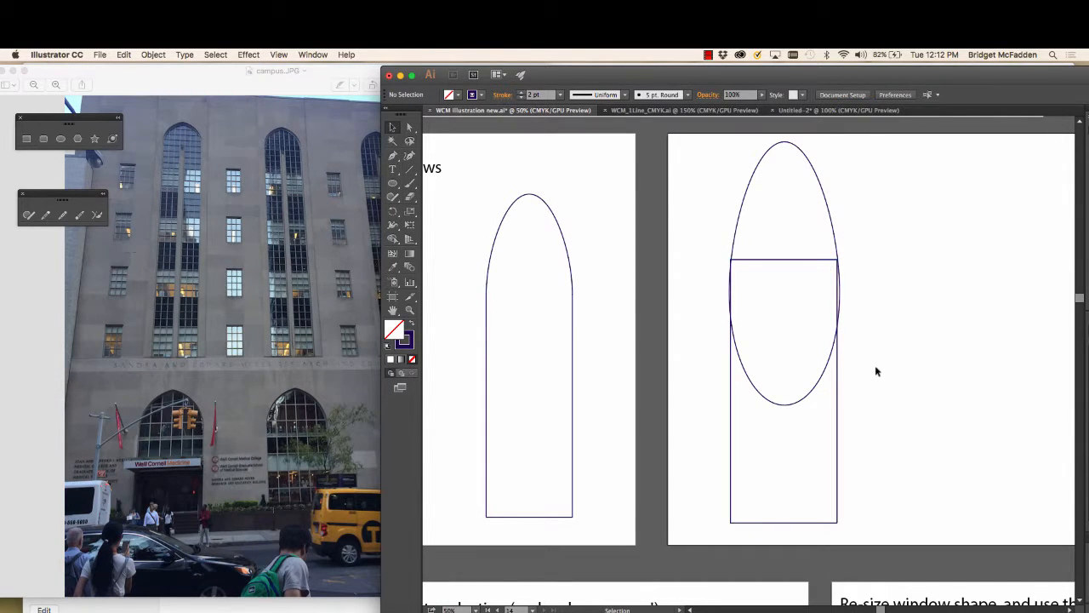
scroll(875, 349, up, 1)
click(844, 403)
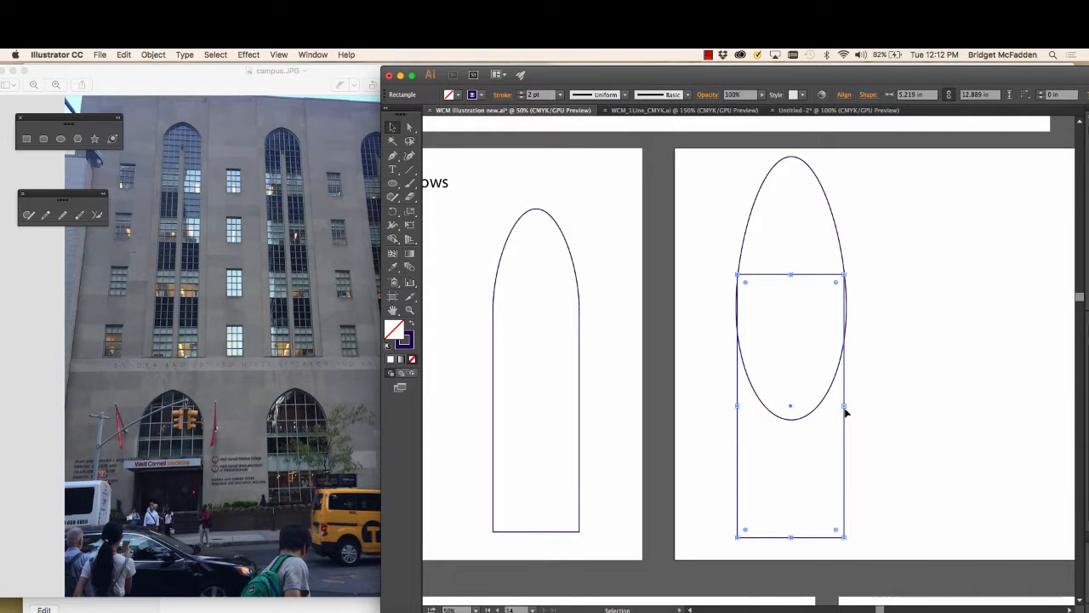
drag(846, 407, 847, 408)
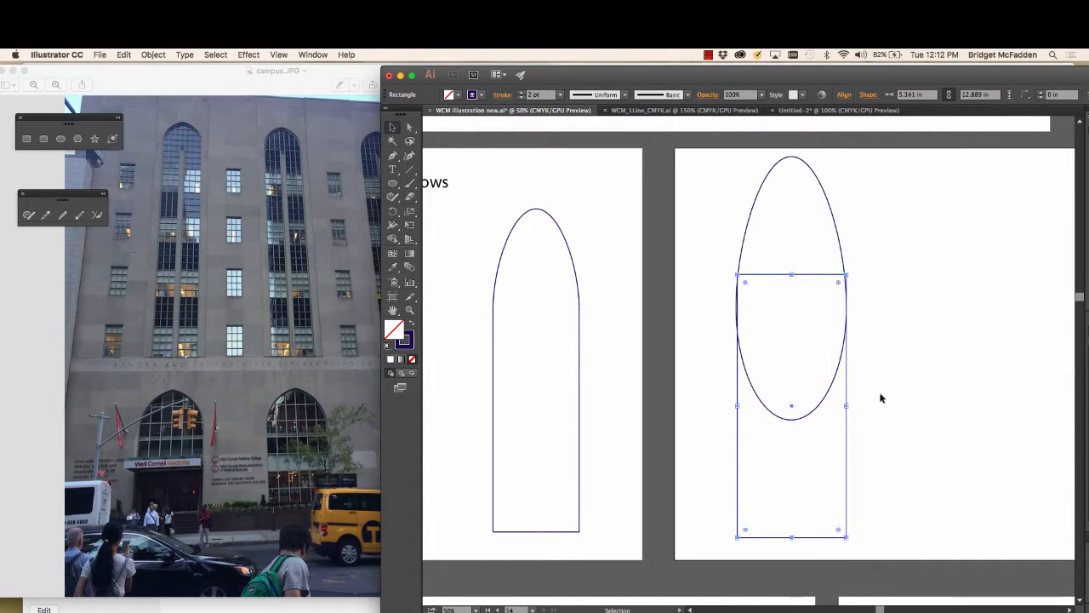
click(881, 397)
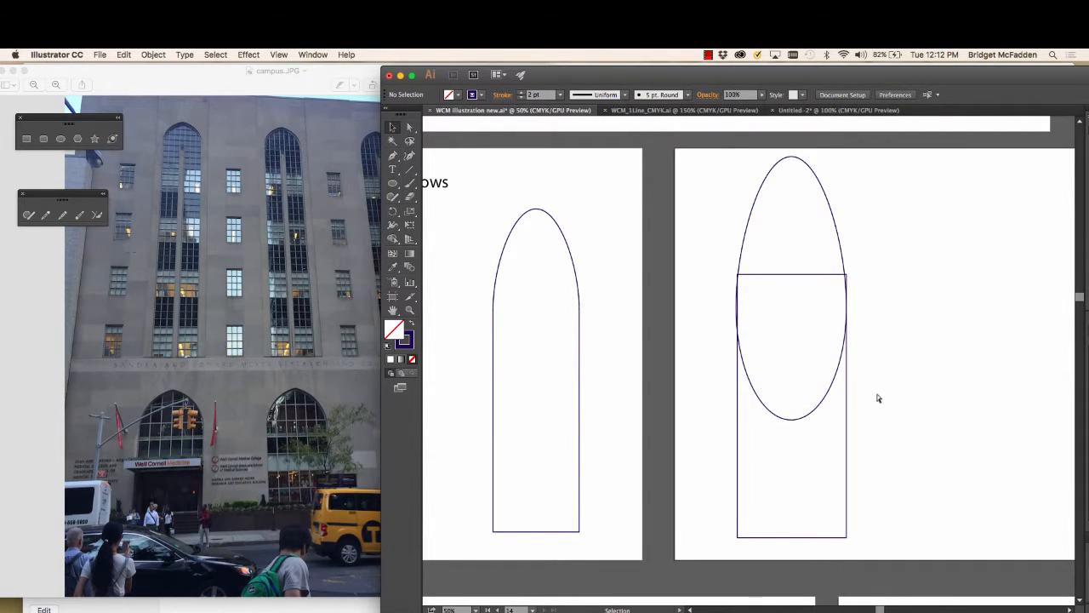
Merge the overlapping ellipse and rectangle into a single arched window outline with the Shape Builder tool.
key(super+minus)
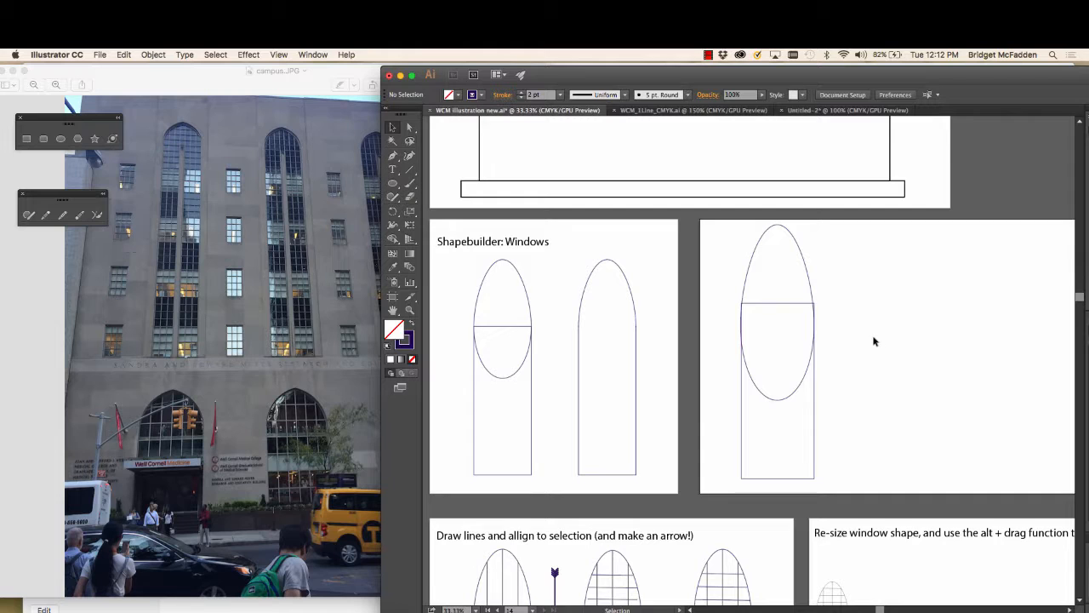
scroll(873, 340, down, 2)
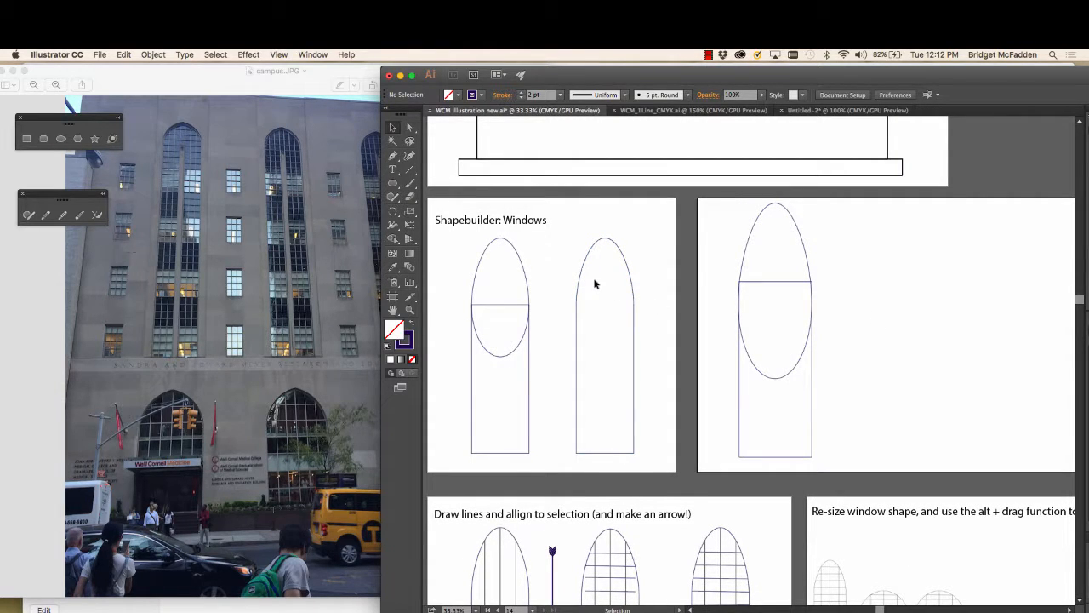
click(802, 237)
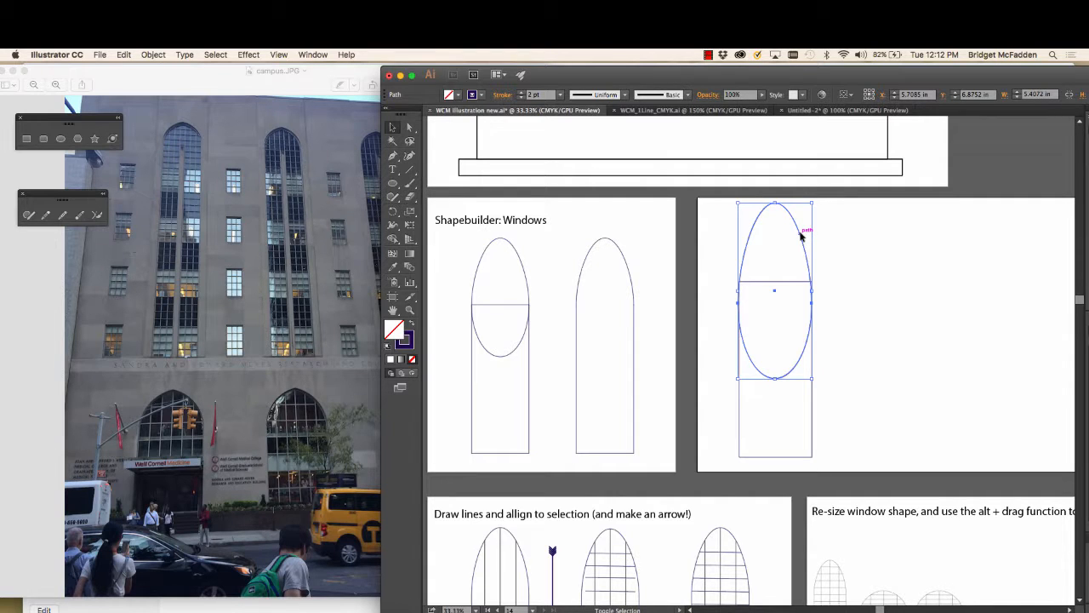
shift+click(783, 286)
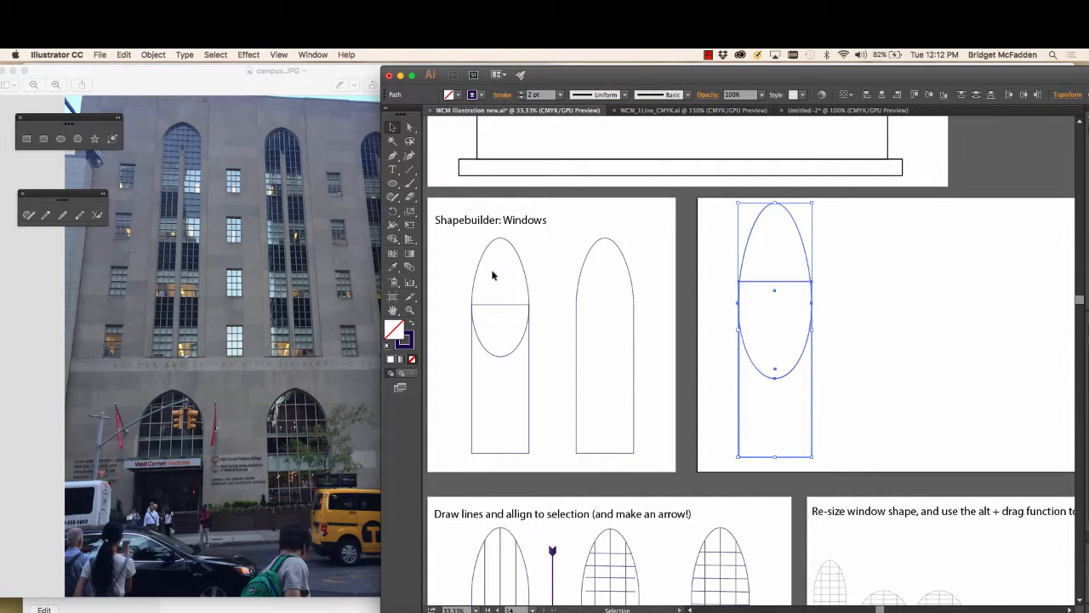
click(393, 242)
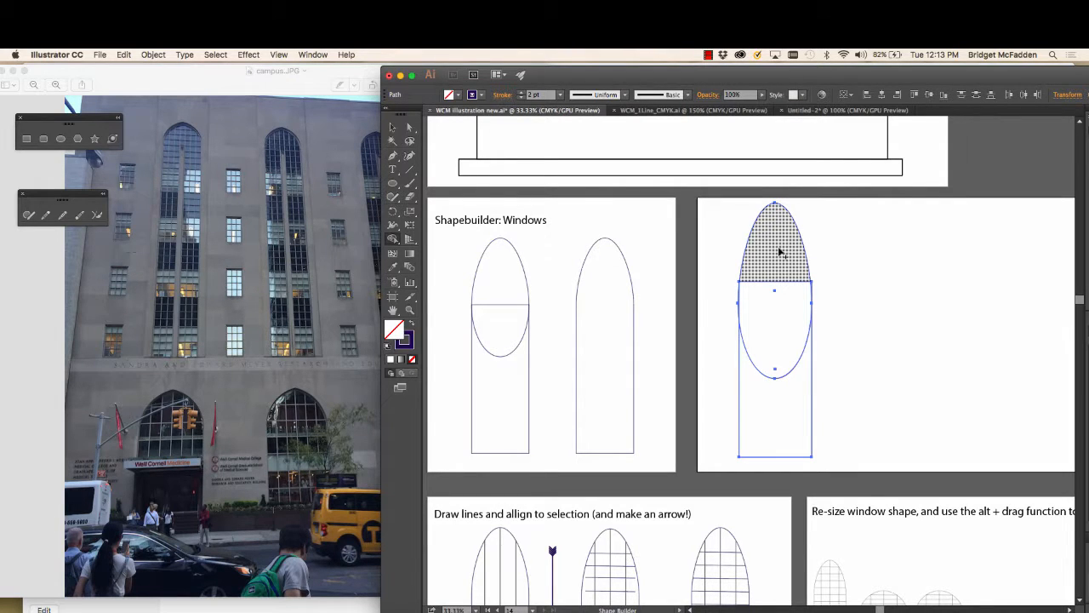
mouse_move(779, 249)
mouse_down()
mouse_move(768, 278)
mouse_move(785, 401)
mouse_up()
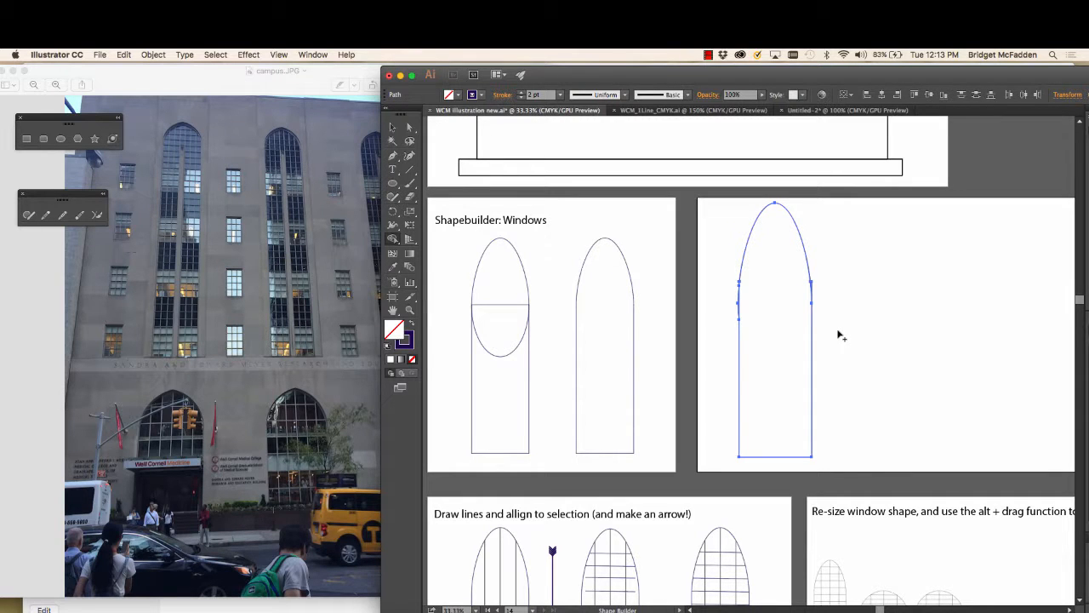
Draw a vertical line through the centre of the arched window, from the middle of its base up to the arch's peak.
scroll(841, 336, down, 3)
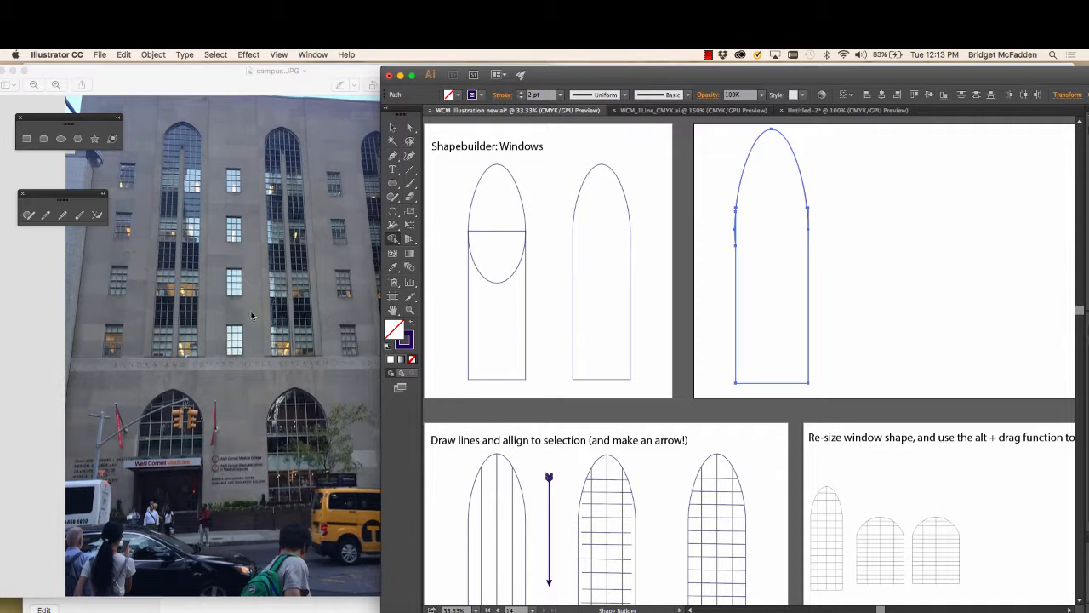
scroll(873, 282, down, 5)
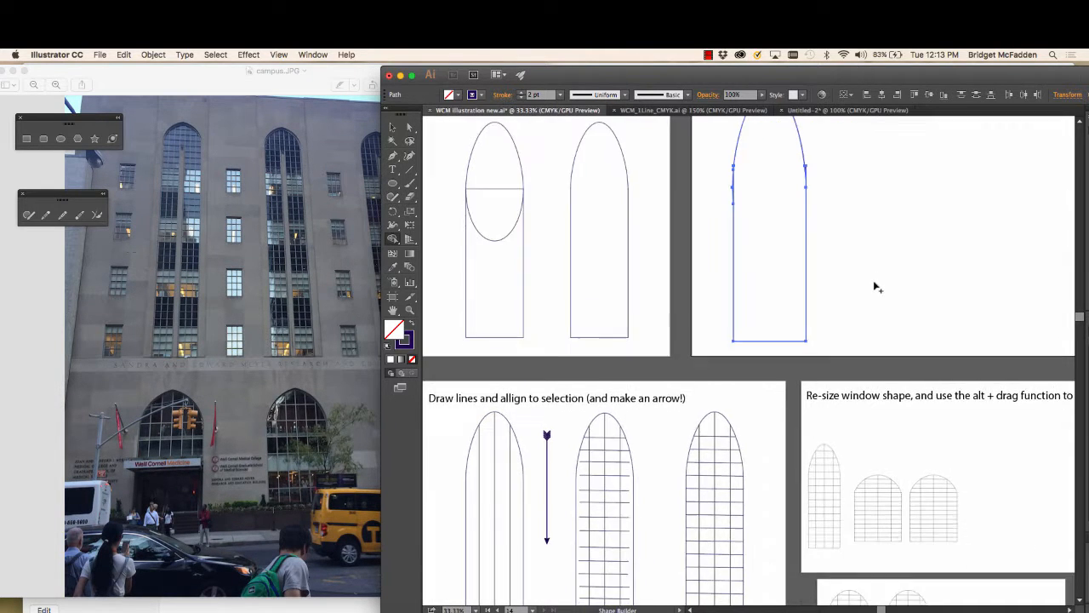
scroll(873, 280, down, 1)
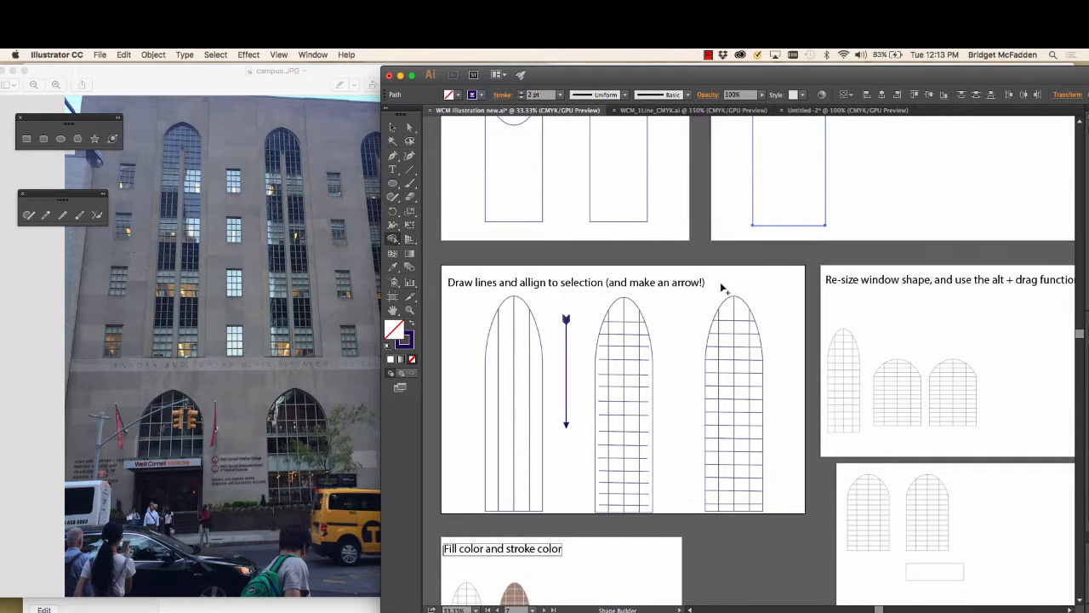
scroll(582, 352, up, 2)
scroll(582, 352, up, 1)
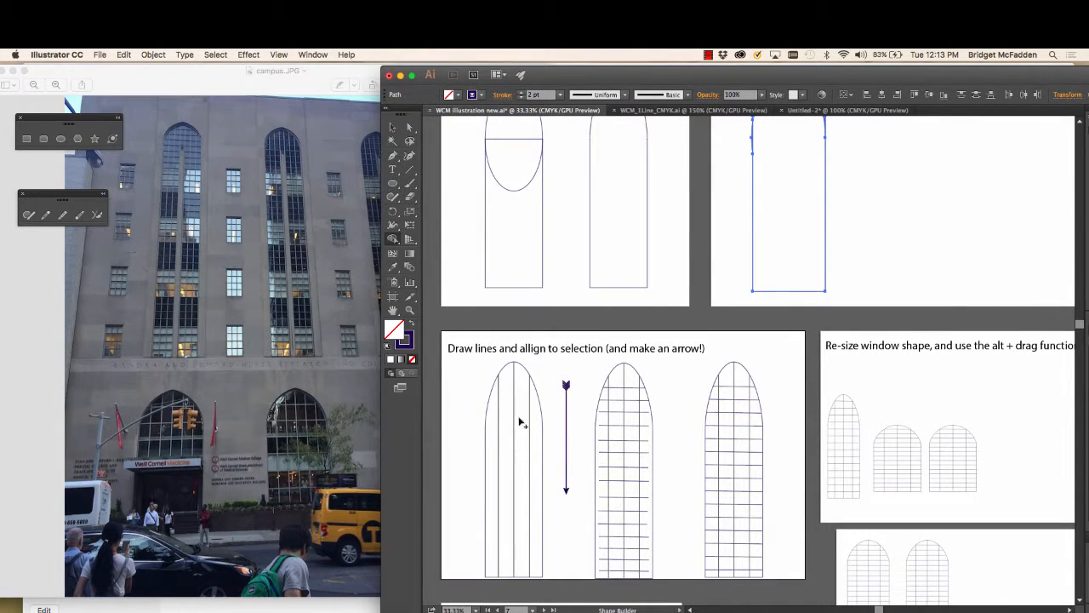
scroll(624, 448, up, 2)
scroll(624, 447, up, 3)
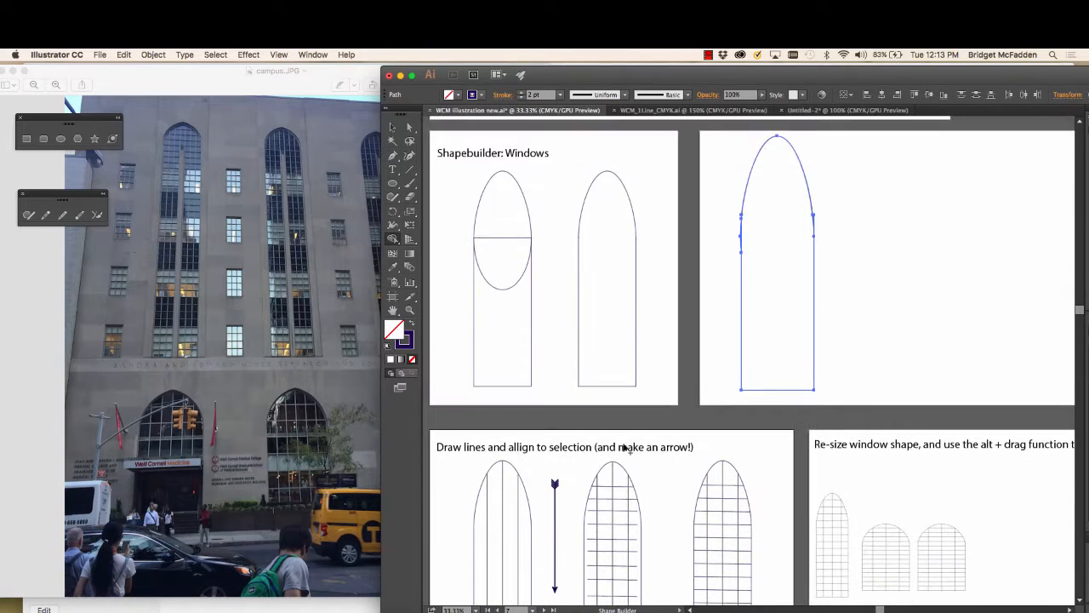
click(415, 176)
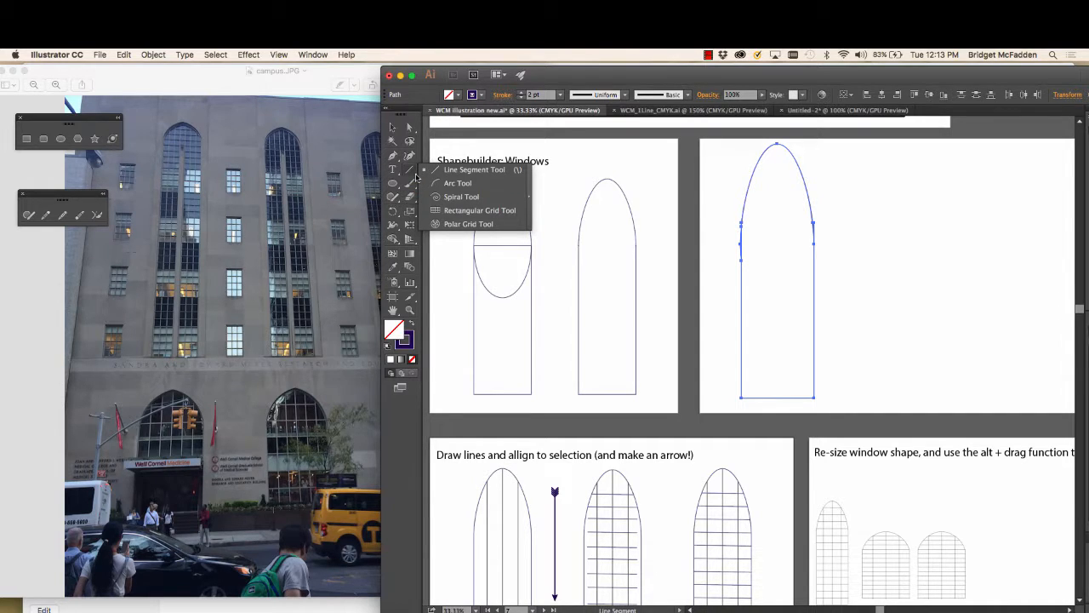
click(445, 174)
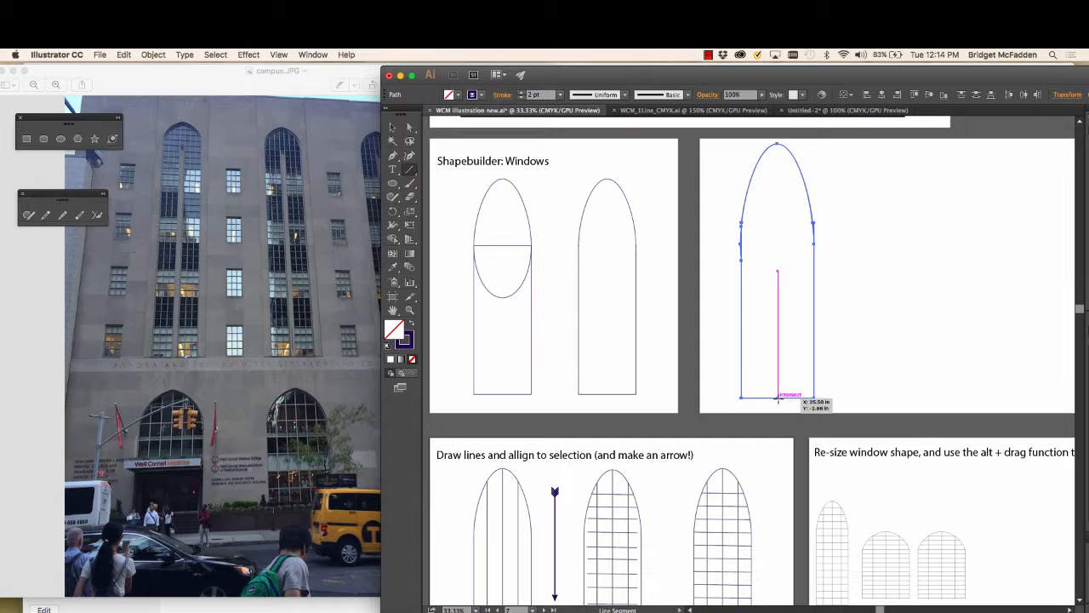
drag(777, 397, 774, 146)
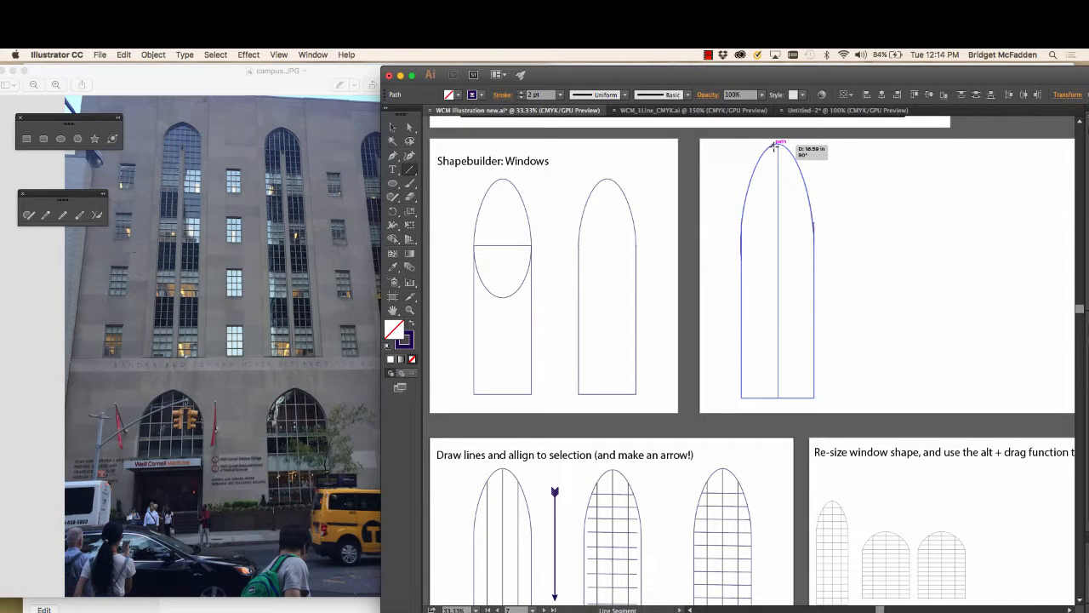
drag(774, 146, 774, 146)
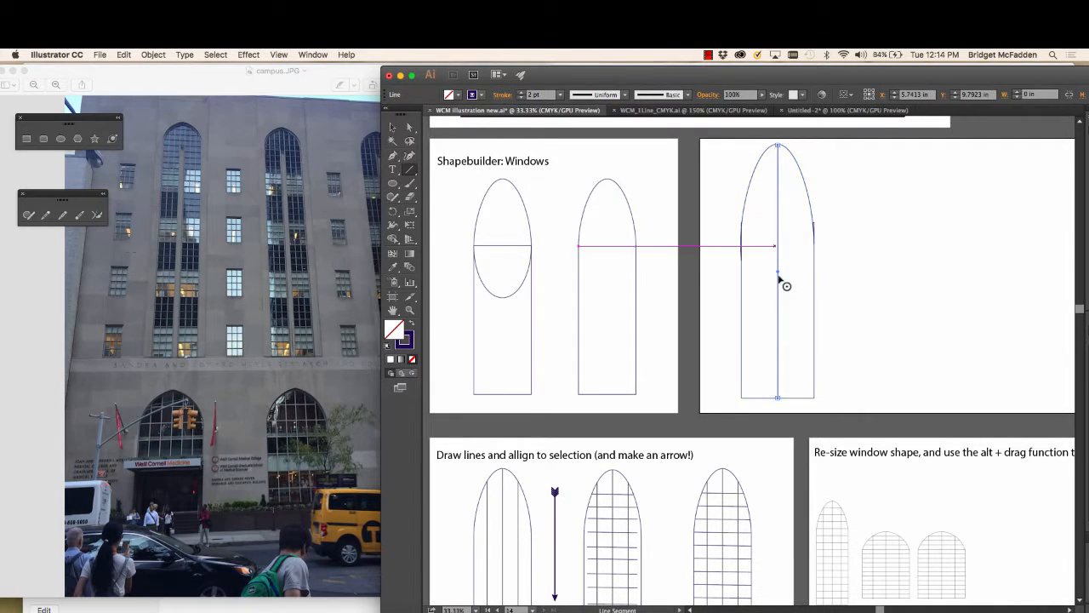
Copy the window's vertical centre line to either side, at about X 4.32 in and X 6.89 in.
scroll(780, 281, up, 2)
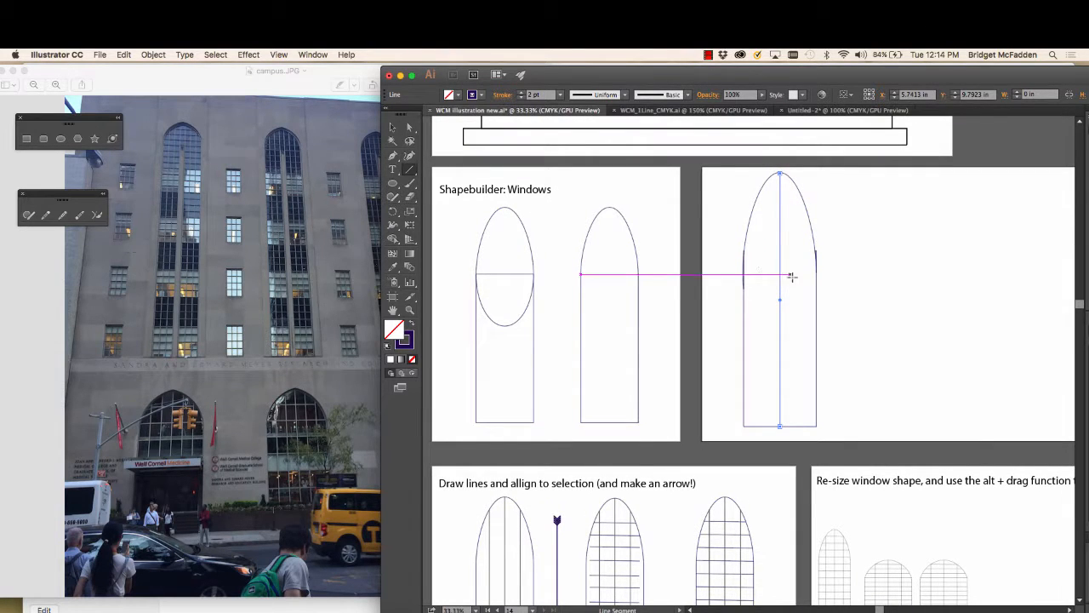
click(392, 128)
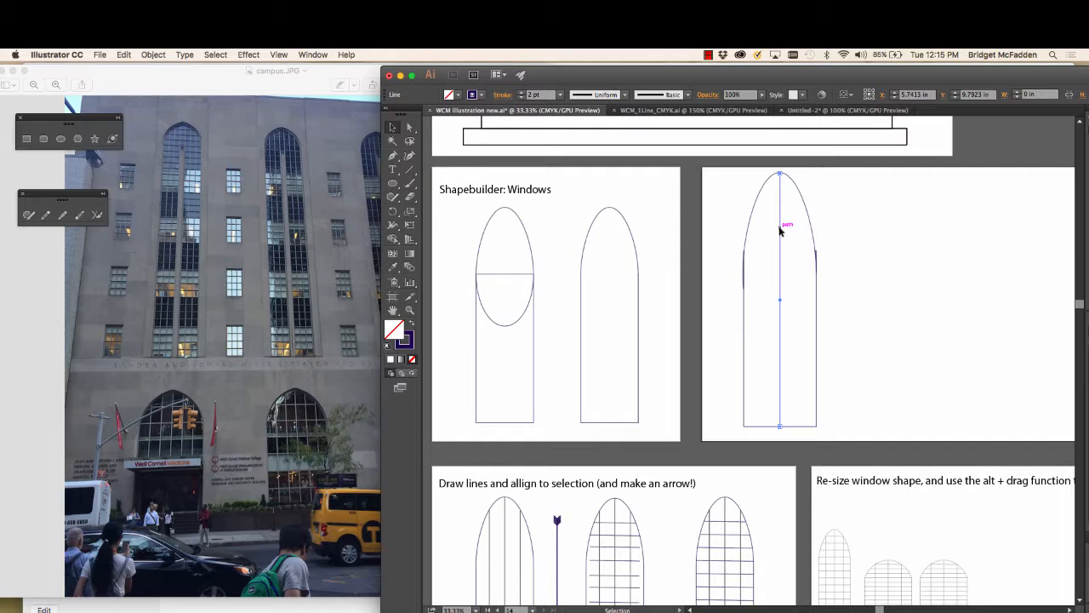
drag(779, 230, 798, 255)
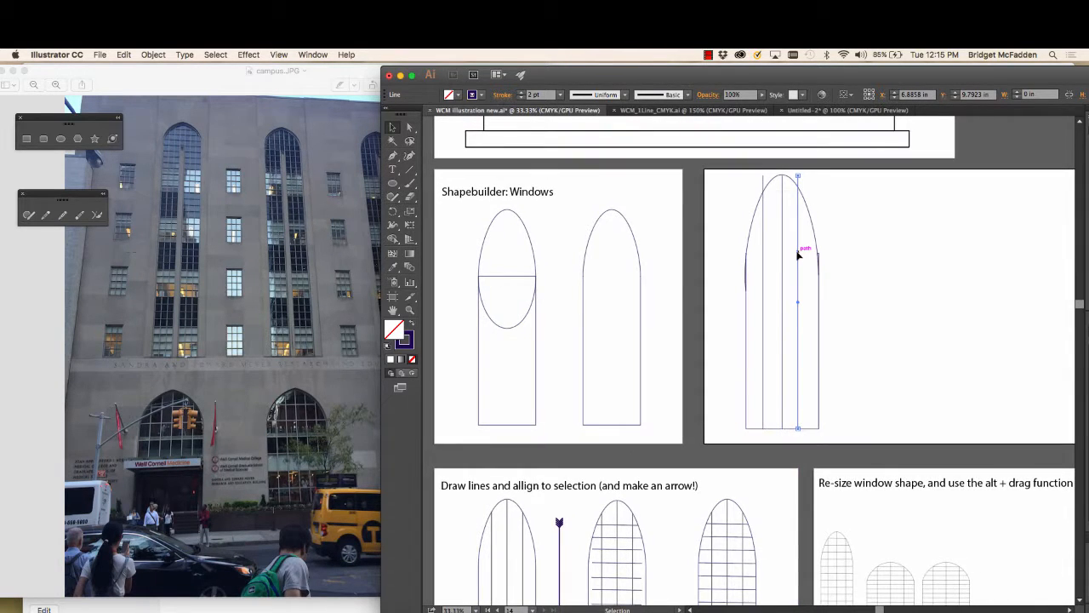
Shorten the two side lines from their upper ends so that each one stops at the arch's curve.
scroll(798, 256, up, 1)
key(super+=)
key(super+=)
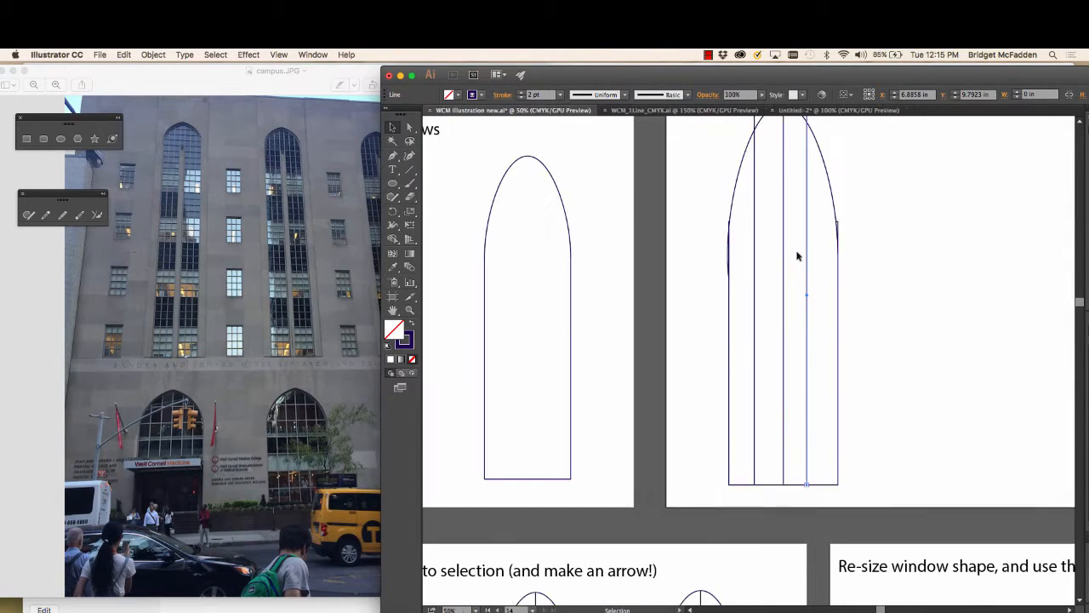
scroll(798, 255, up, 4)
scroll(800, 257, up, 1)
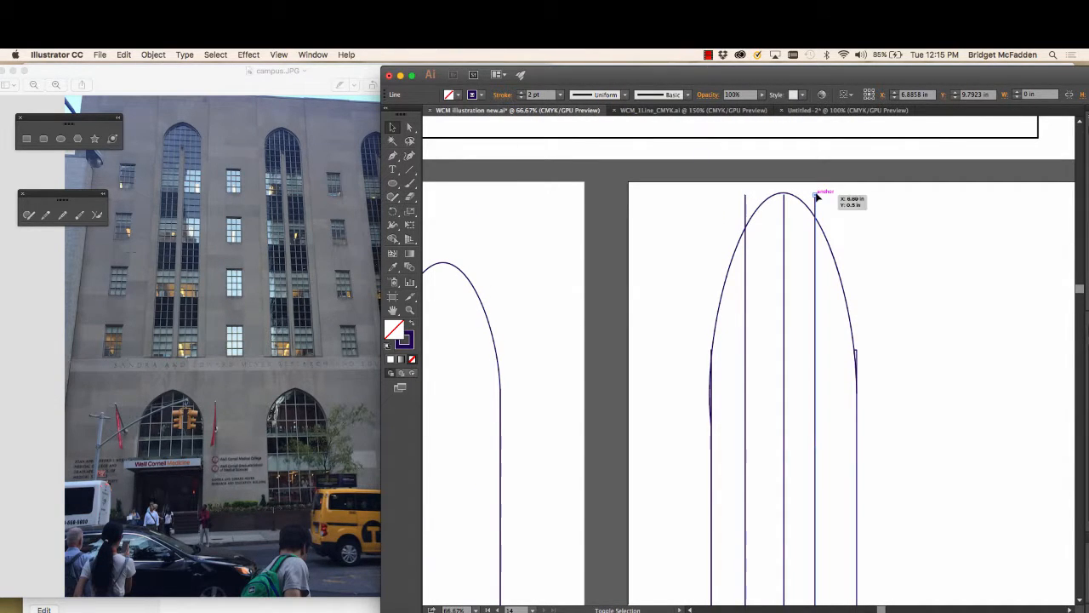
drag(816, 197, 815, 218)
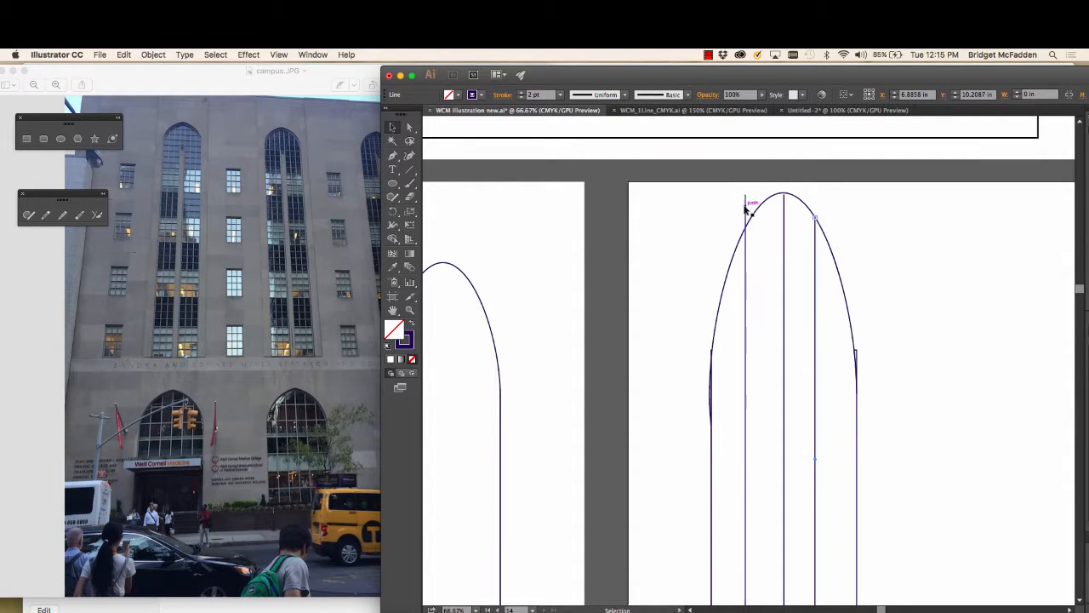
click(745, 208)
drag(746, 196, 749, 228)
scroll(747, 269, down, 2)
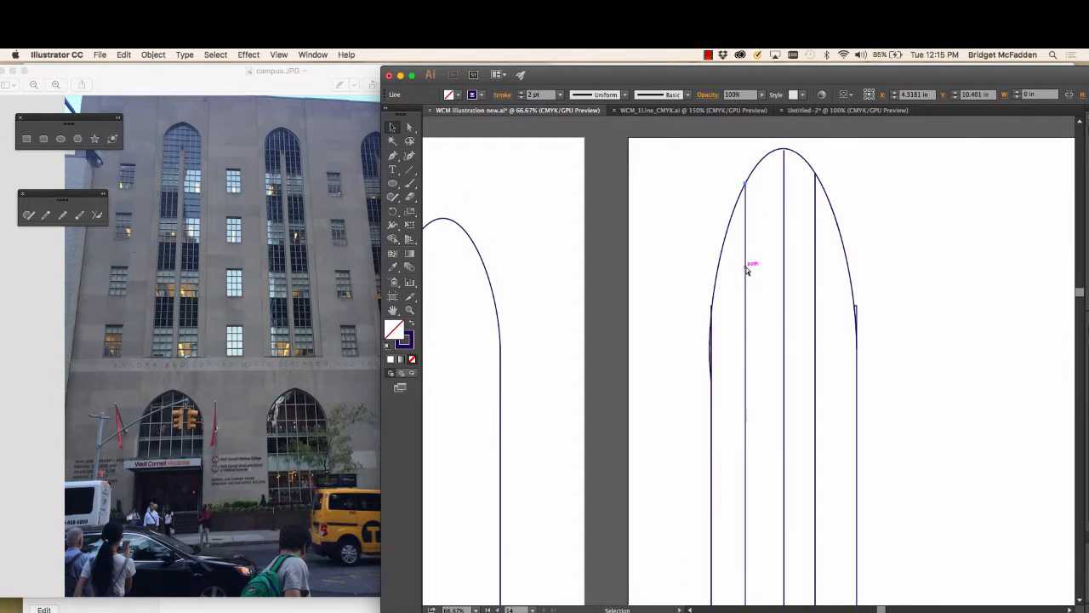
Examine the building's windows in the campus photo in Preview, and return to the Illustrator drawing with nothing selected.
key(super+minus)
right_click(664, 335)
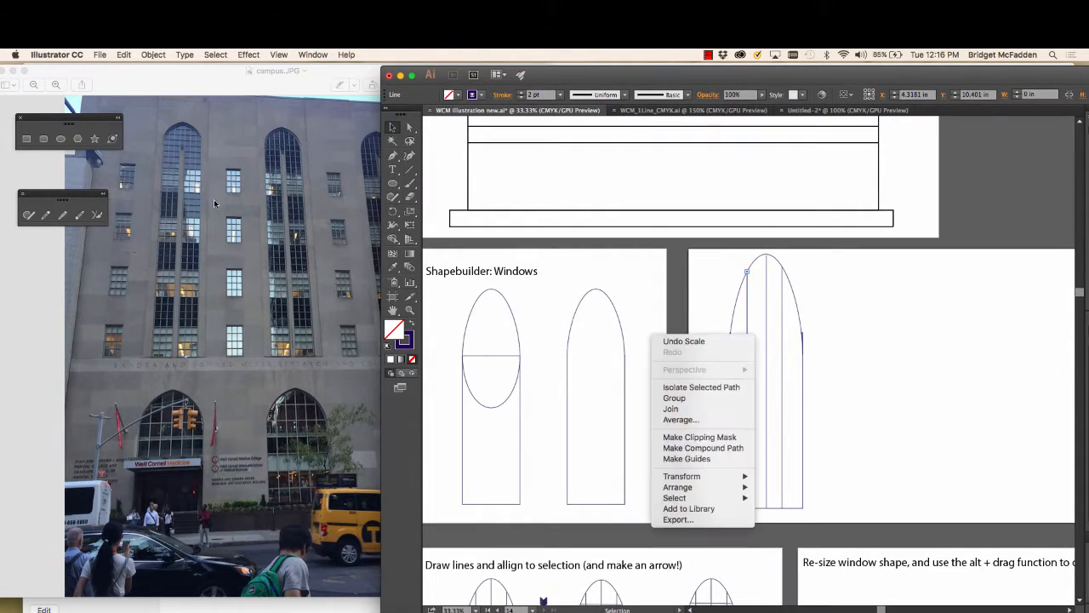
click(293, 102)
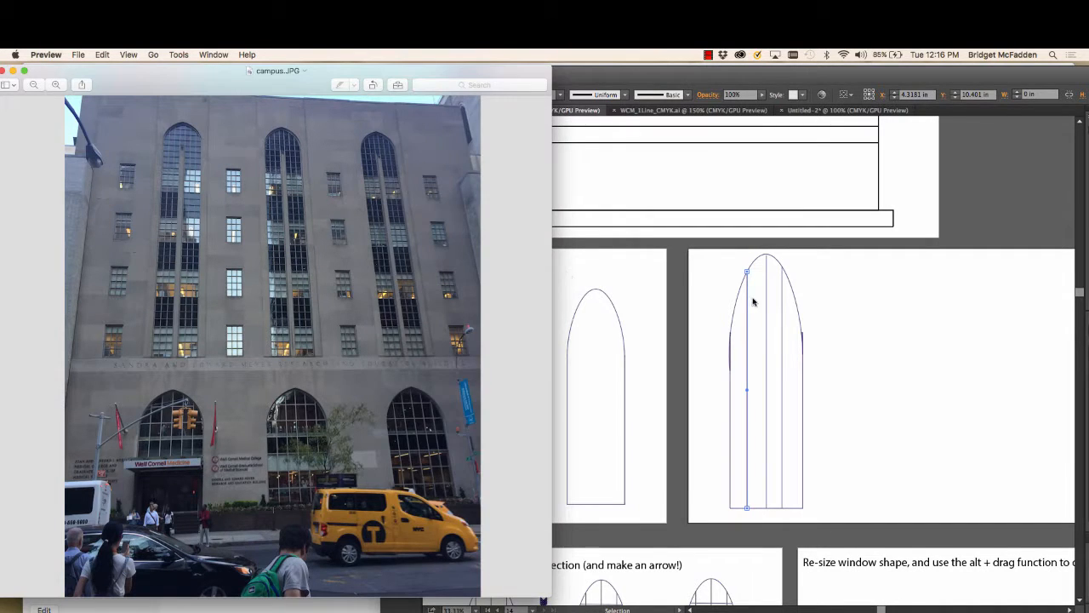
click(851, 310)
scroll(851, 311, down, 2)
click(785, 343)
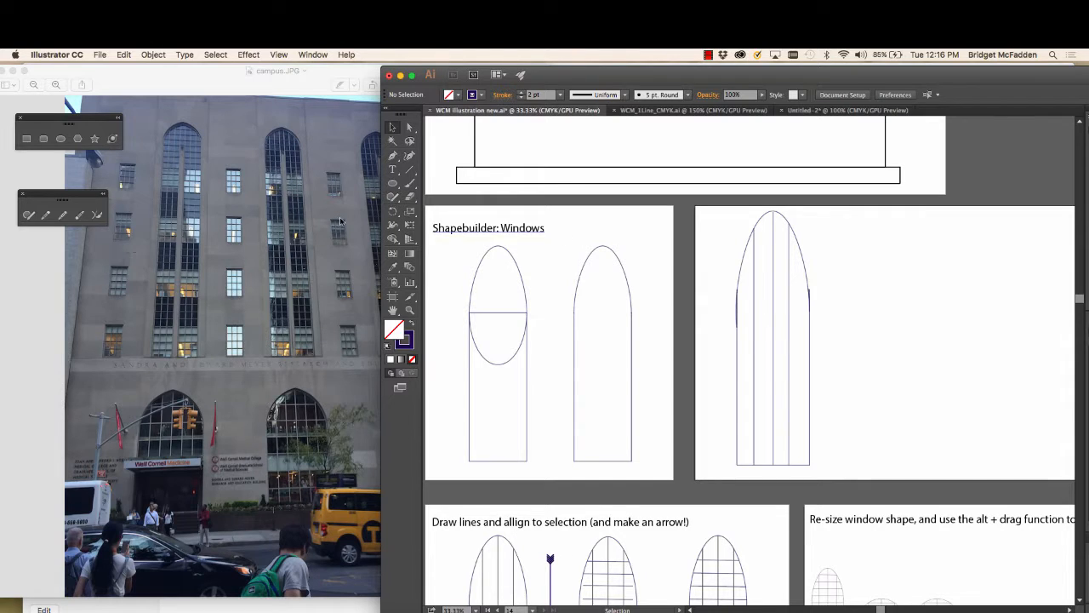
Draw seven horizontal lines of uneven length across the arched window, spaced roughly evenly from the arch down towards its base.
click(409, 169)
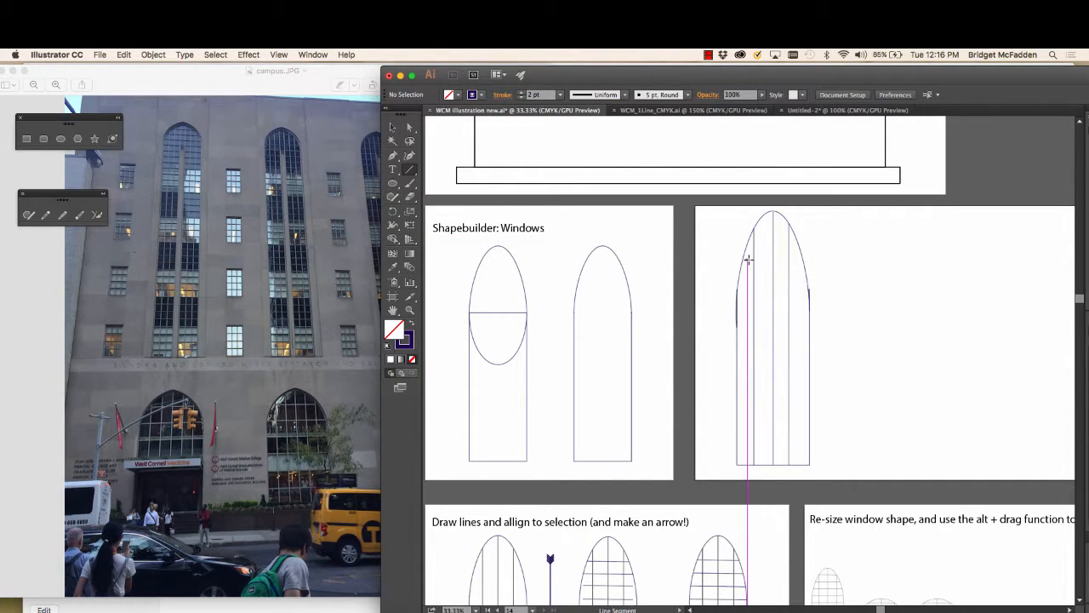
mouse_move(747, 259)
mouse_down()
mouse_move(795, 259)
mouse_move(809, 284)
mouse_up()
drag(742, 305, 800, 304)
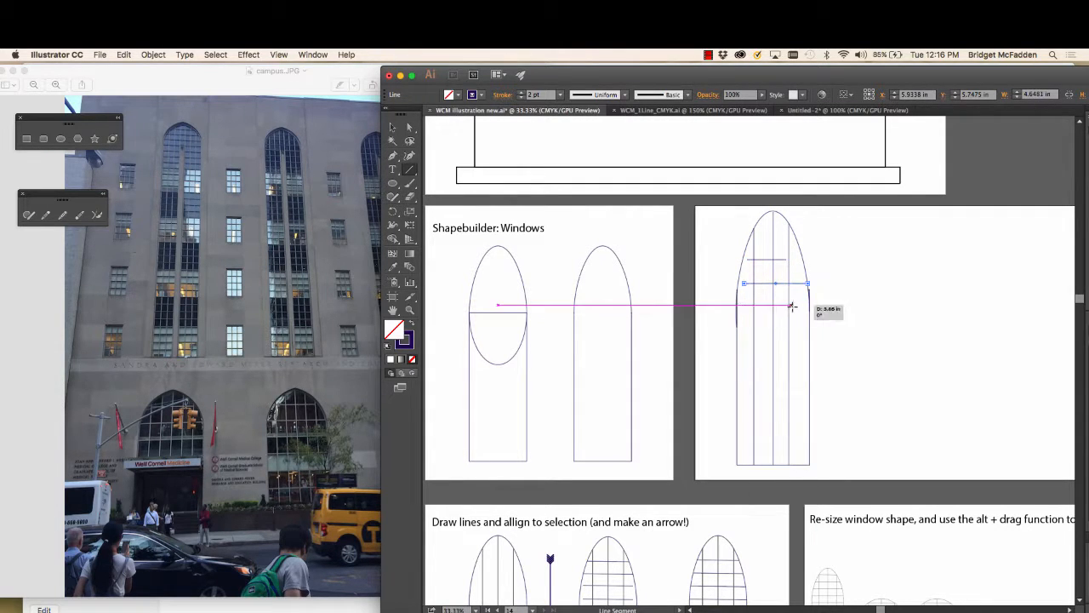
drag(746, 327, 804, 327)
mouse_move(746, 358)
mouse_down()
mouse_move(793, 360)
mouse_move(742, 382)
mouse_move(798, 382)
mouse_move(808, 402)
mouse_up()
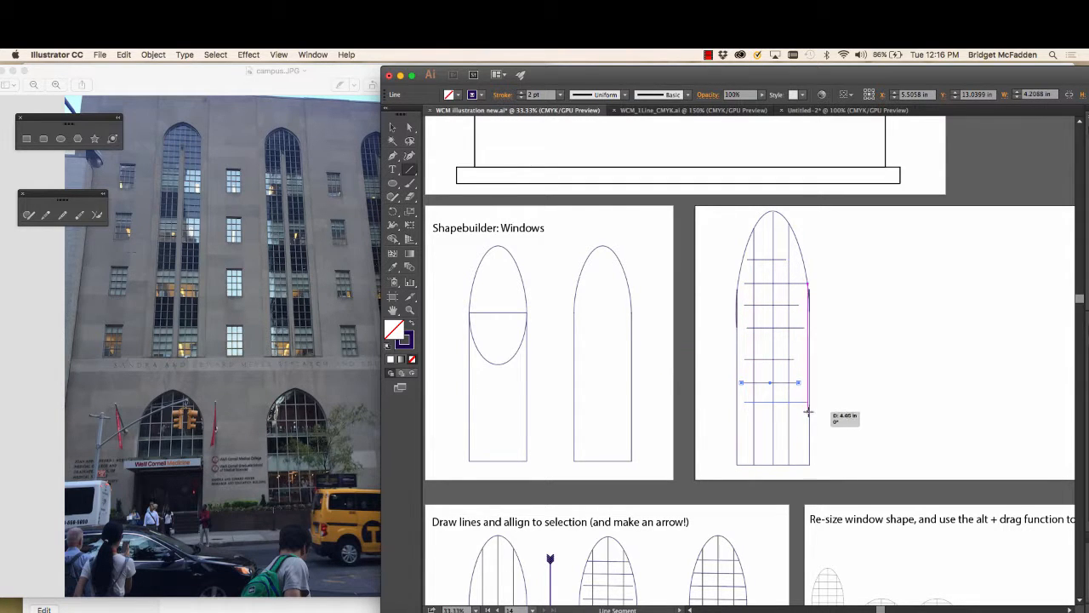
drag(753, 347, 796, 347)
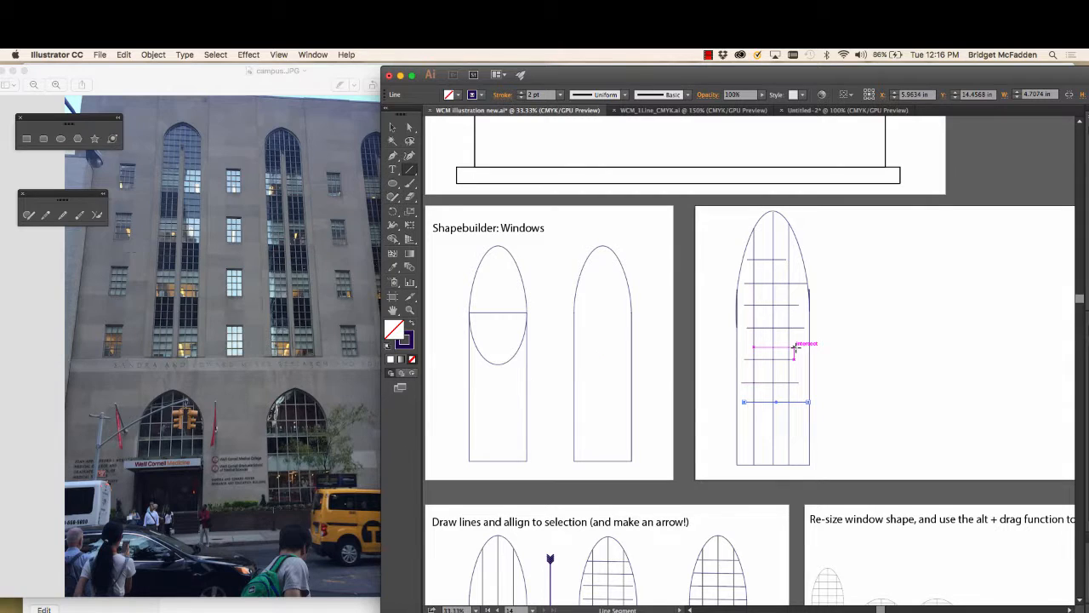
drag(479, 247, 478, 246)
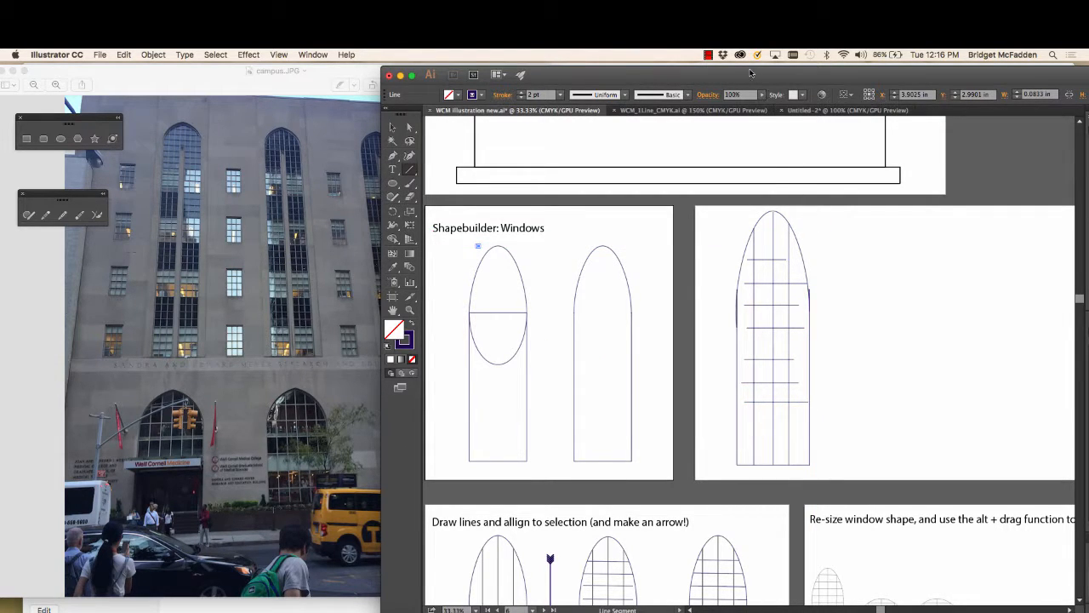
Shift the program window over to expose more of its controls, and set the alignment reference to Align to Selection.
drag(749, 78, 651, 79)
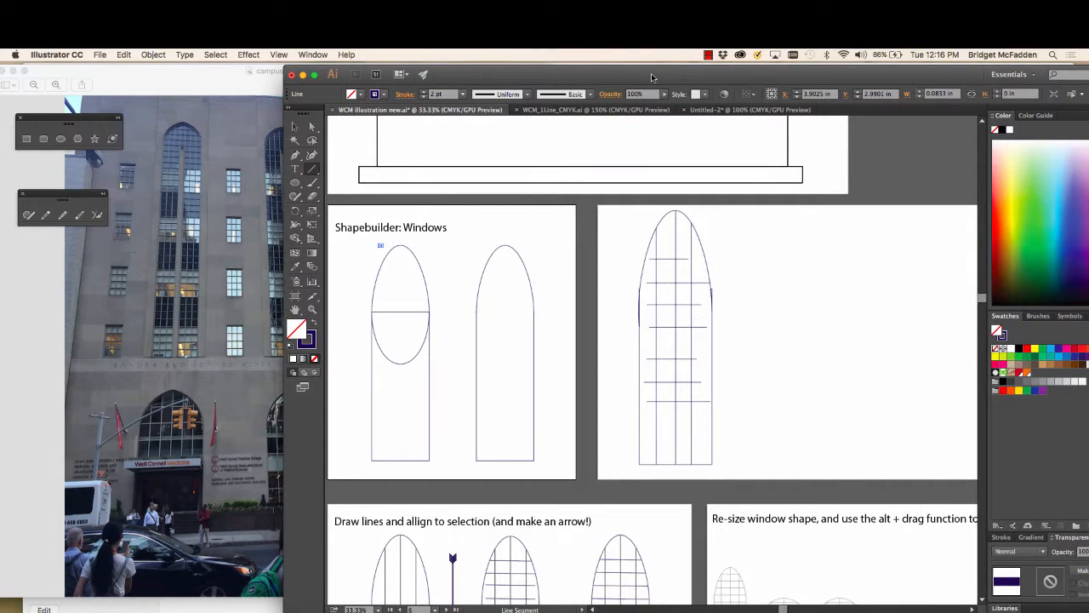
click(295, 127)
click(753, 94)
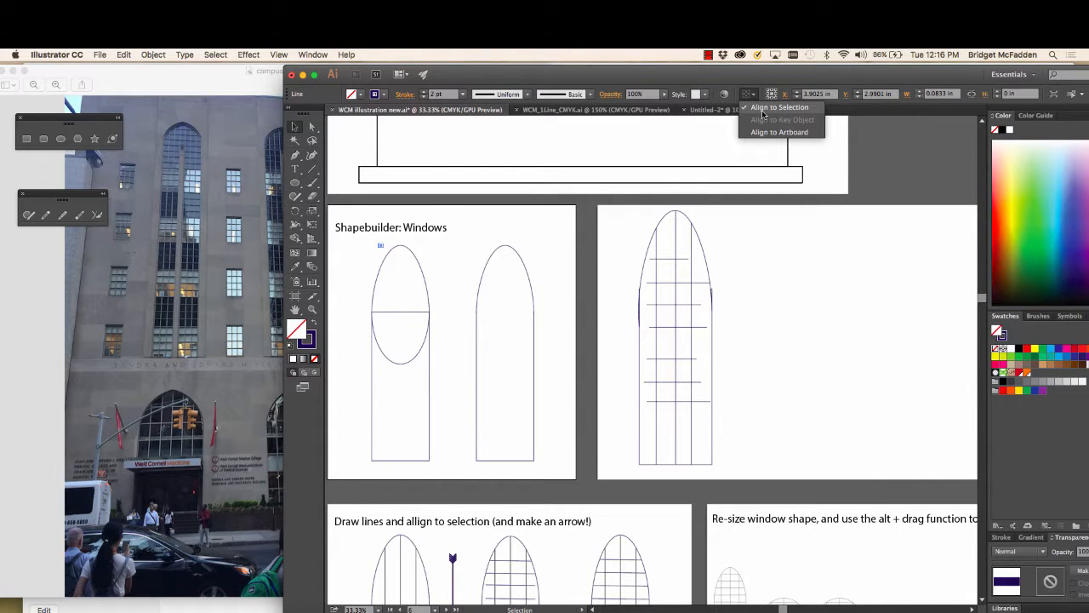
click(762, 108)
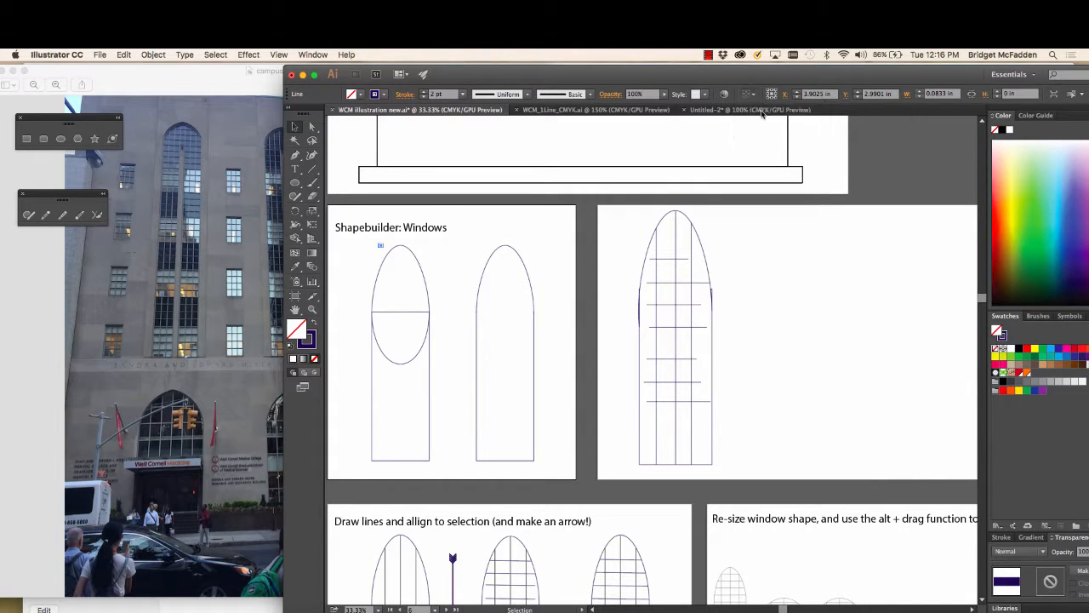
Select the seven horizontal lines in the arched window and distribute them evenly by their vertical centers.
click(685, 216)
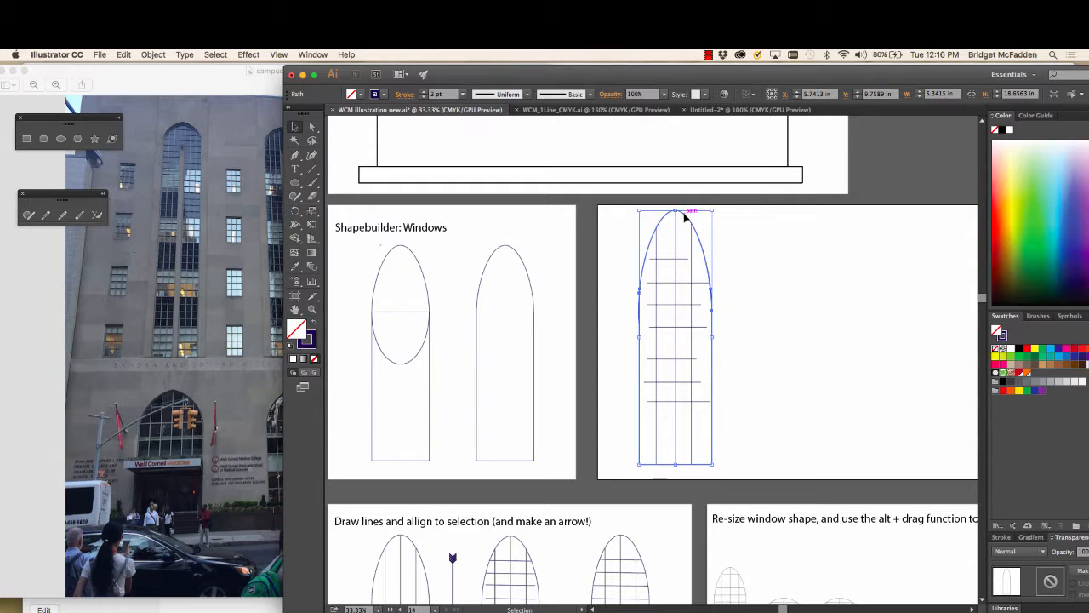
click(672, 260)
shift+click(672, 284)
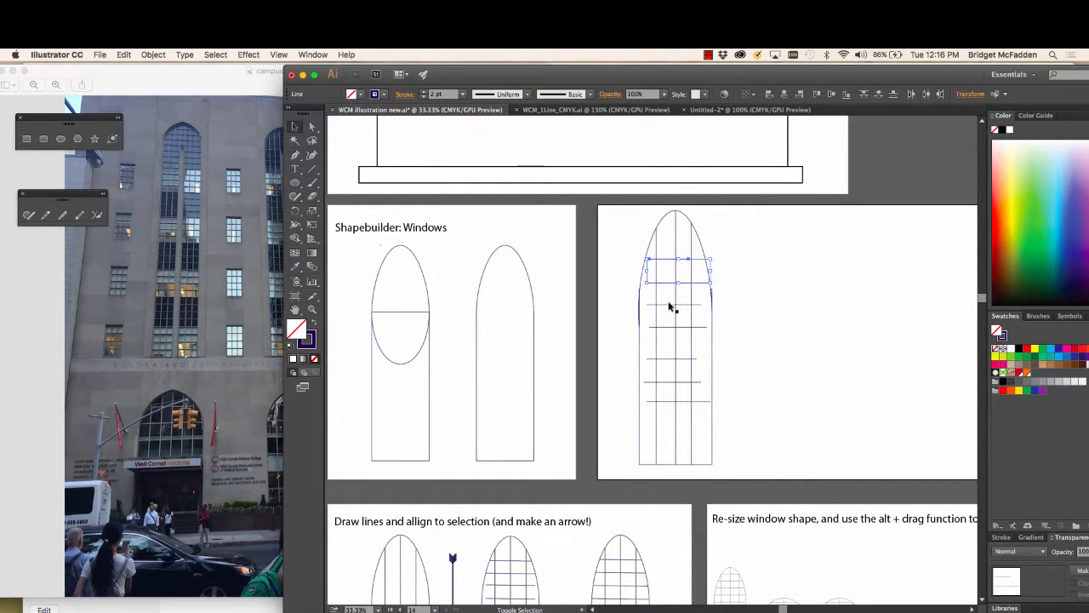
shift+click(672, 304)
shift+click(672, 327)
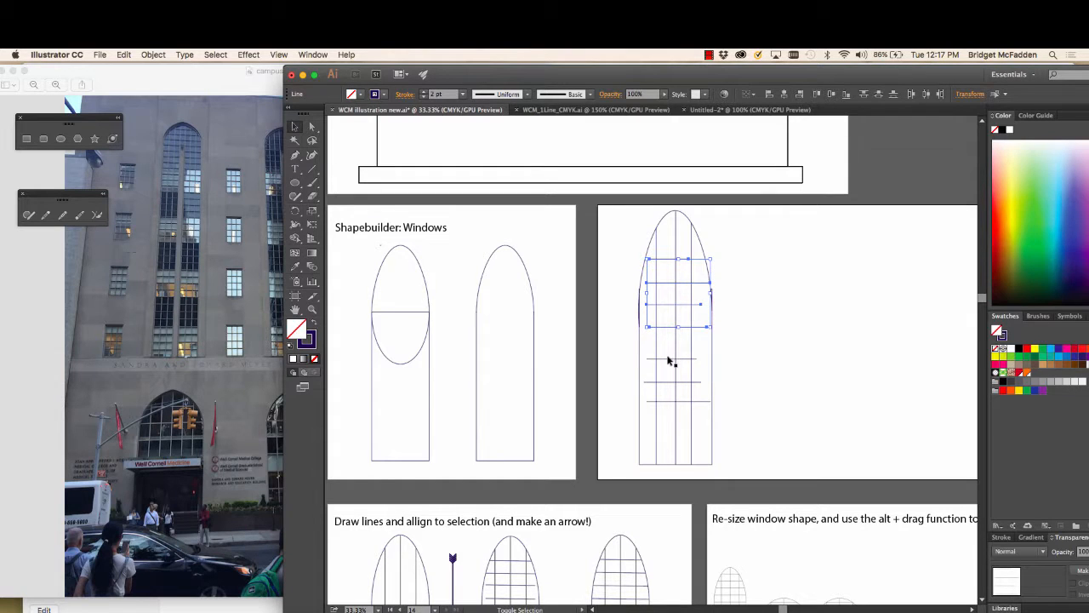
shift+click(670, 359)
shift+click(668, 382)
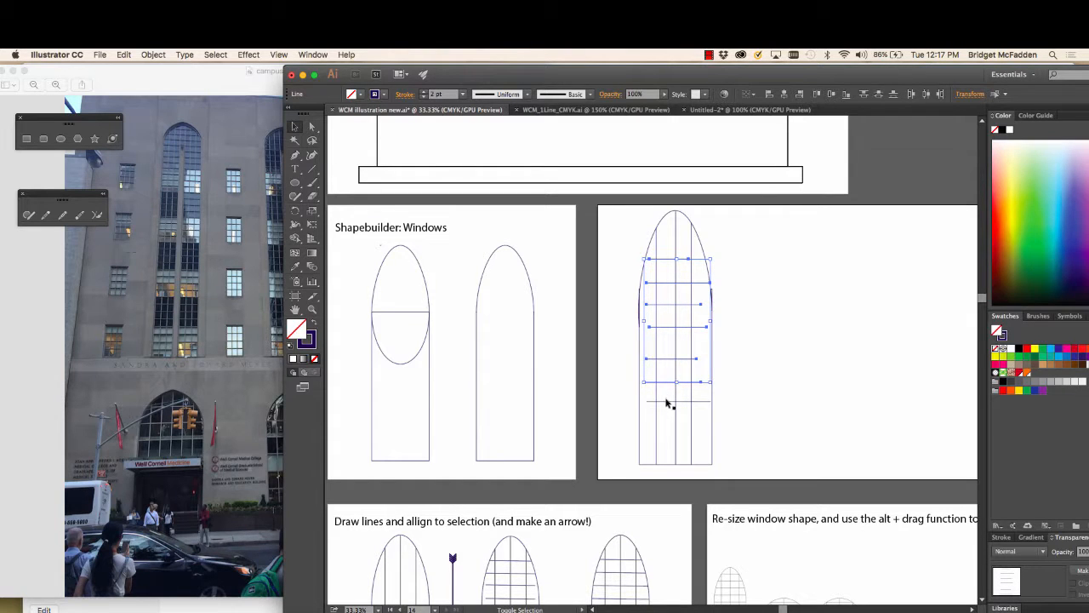
shift+click(669, 401)
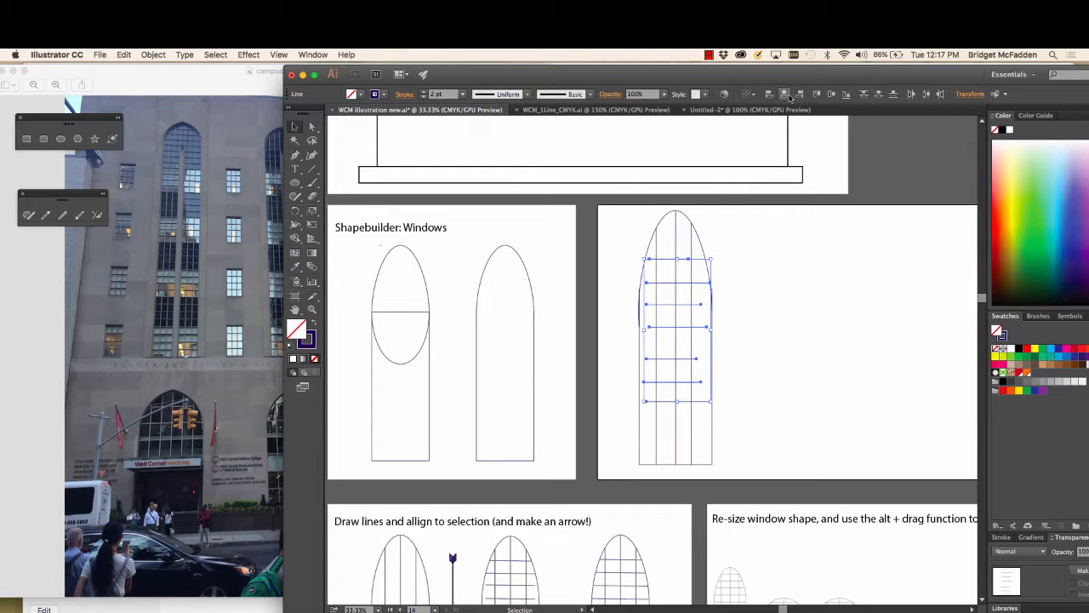
click(879, 93)
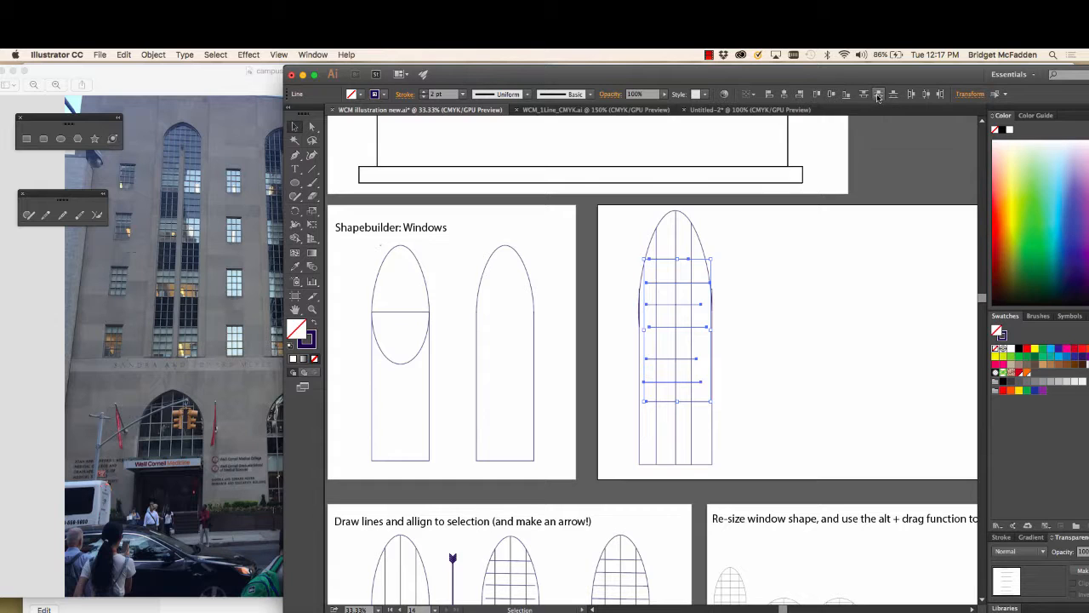
click(878, 94)
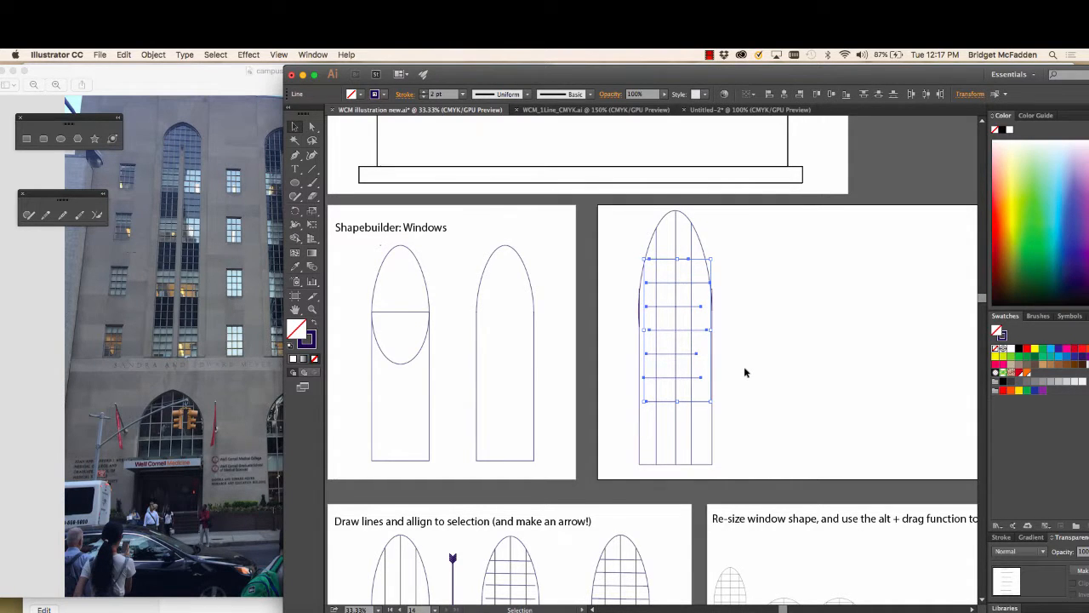
Find the sample arrow on the "Draw lines and allign to selection" artboard and select it.
scroll(745, 372, down, 5)
scroll(745, 372, down, 2)
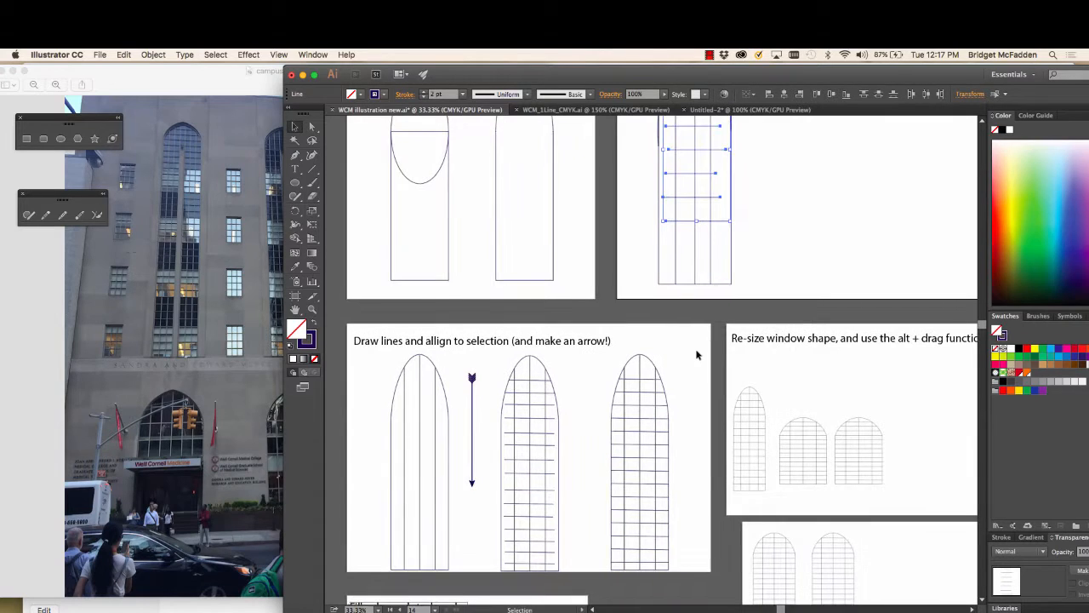
scroll(576, 362, down, 2)
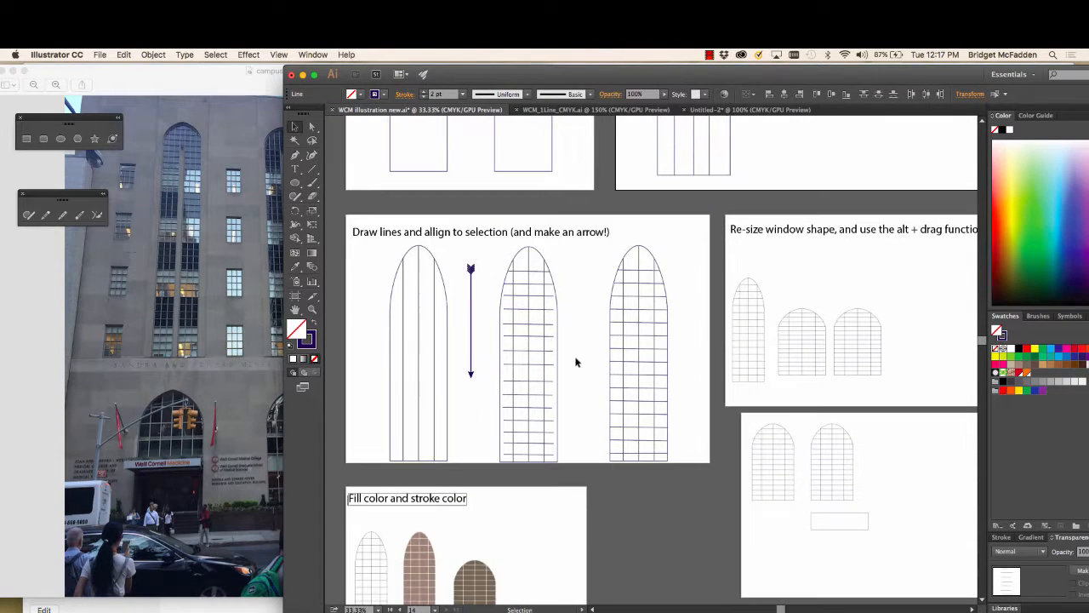
click(471, 277)
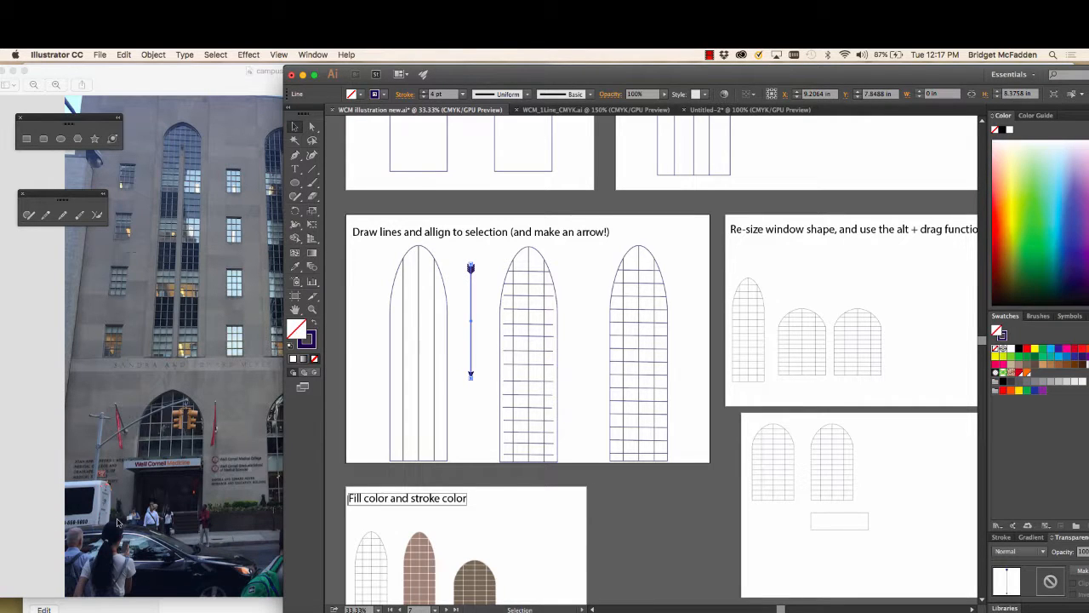
Bring up the workflow graphic in Preview, examine the arrows between its level boxes, and minimize it.
drag(682, 74, 805, 104)
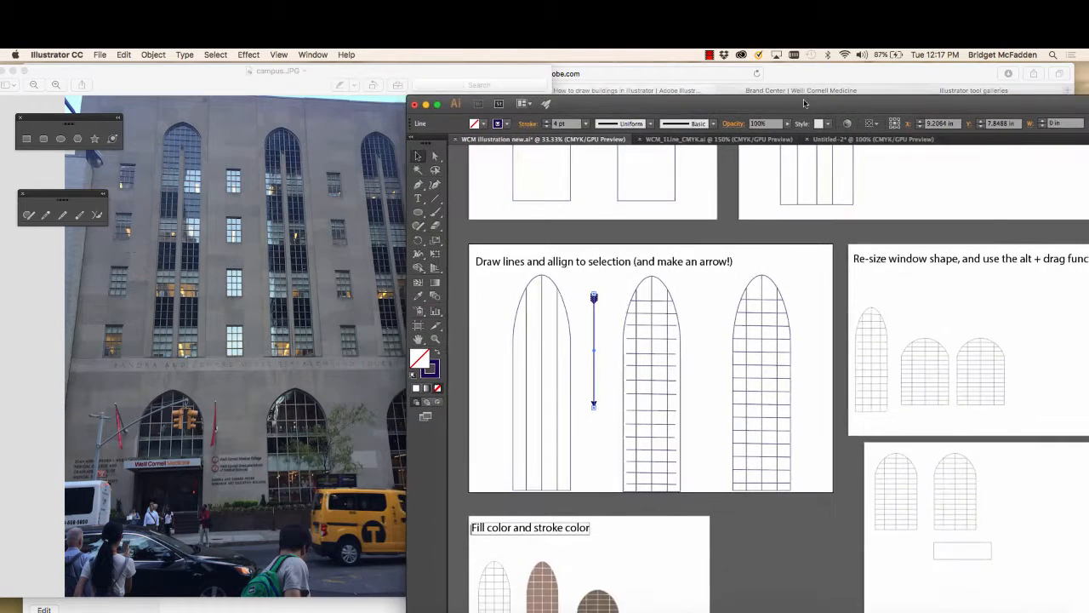
click(176, 70)
drag(147, 78, 242, 105)
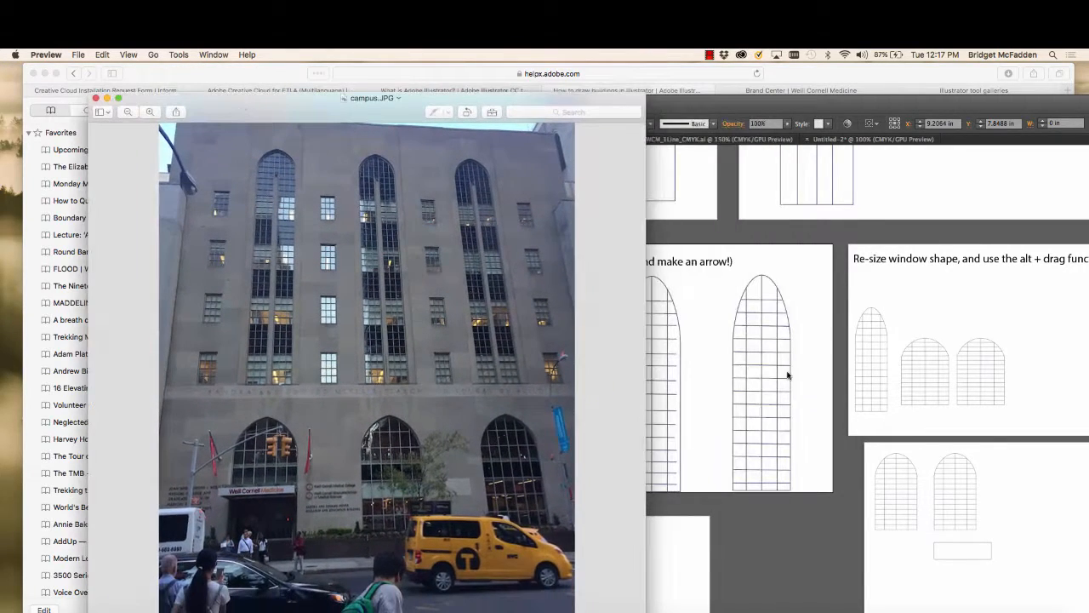
click(902, 612)
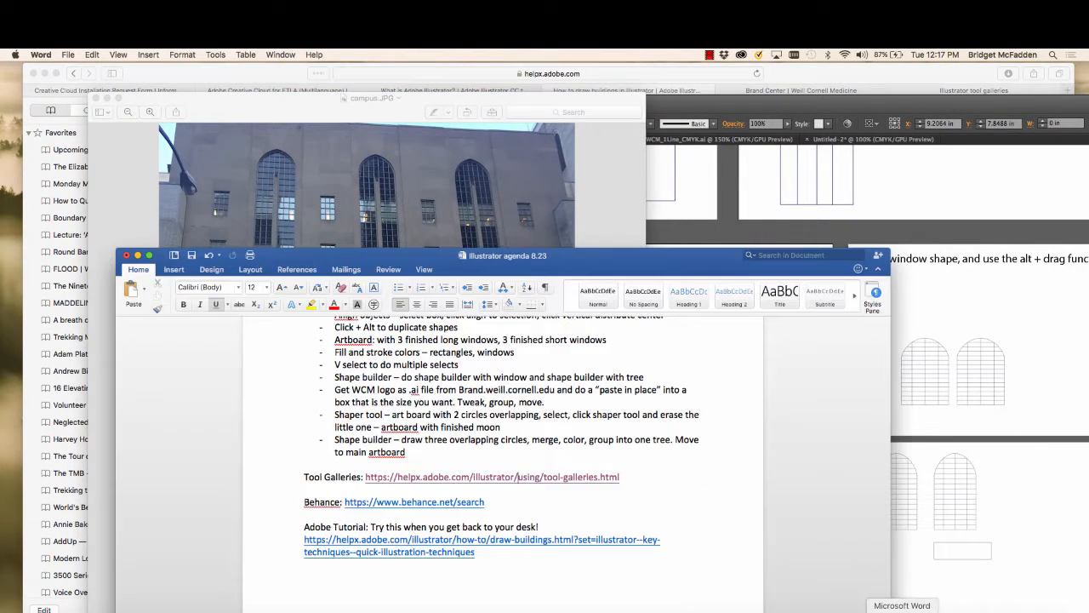
click(1012, 612)
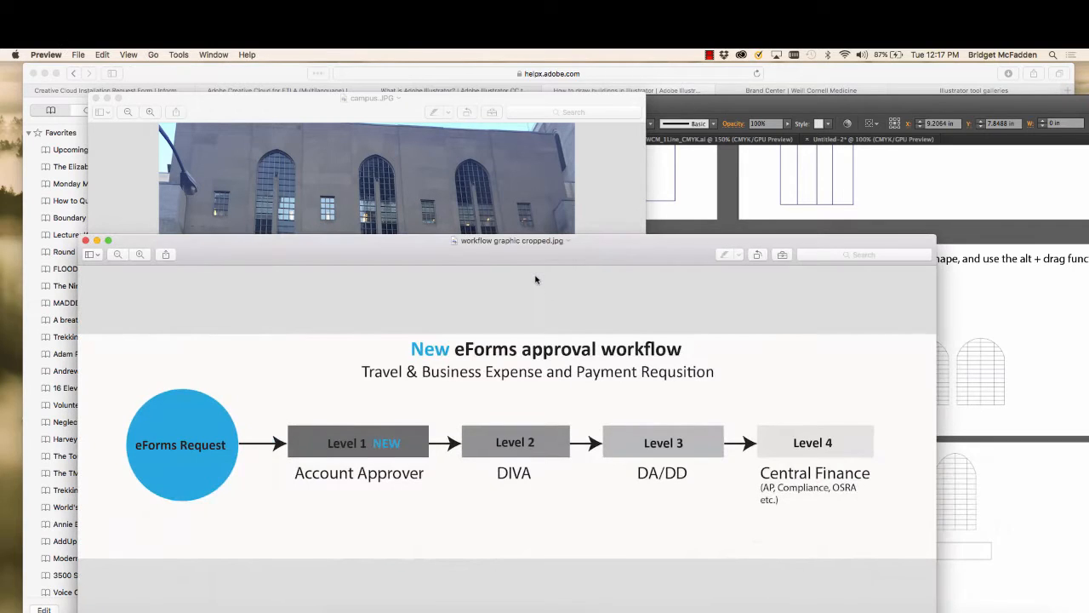
drag(506, 253, 446, 86)
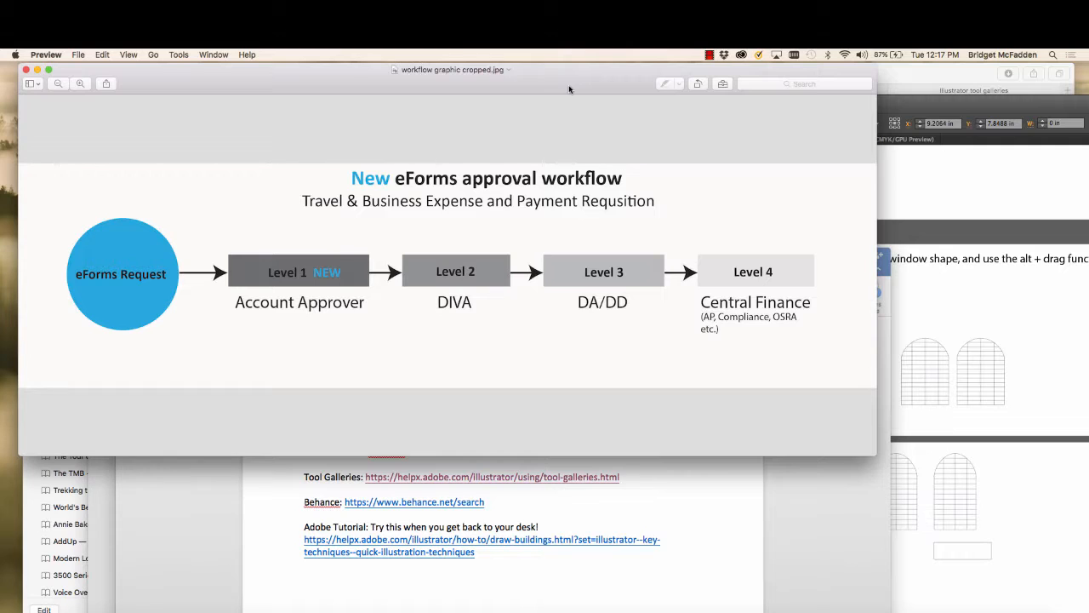
click(37, 71)
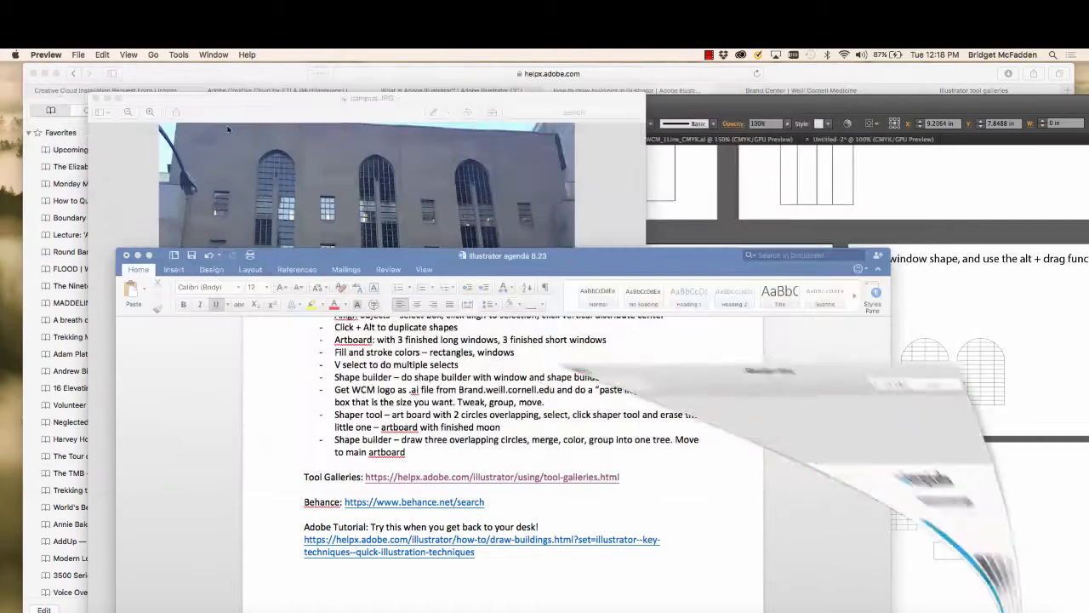
Return to Illustrator and draw a vertical line about 9.6 in long between the two gridded arched windows.
click(929, 185)
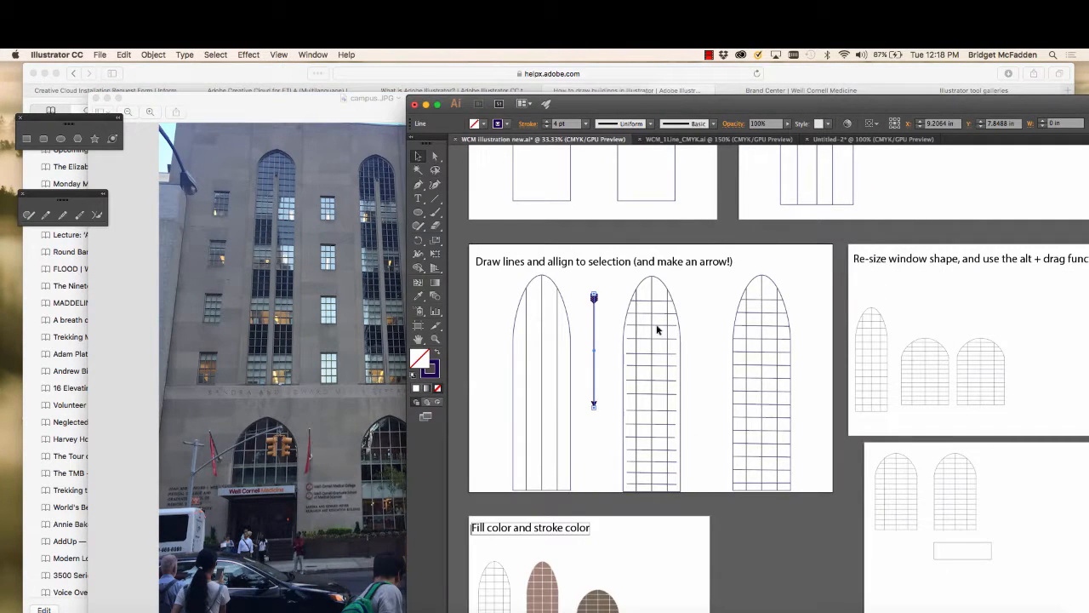
double_click(716, 109)
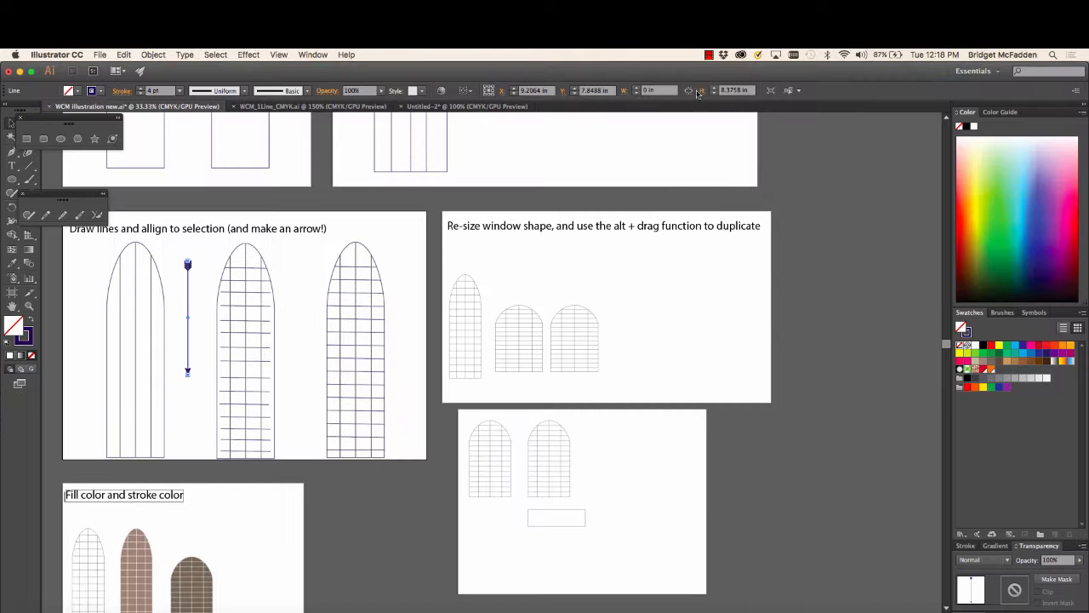
double_click(583, 70)
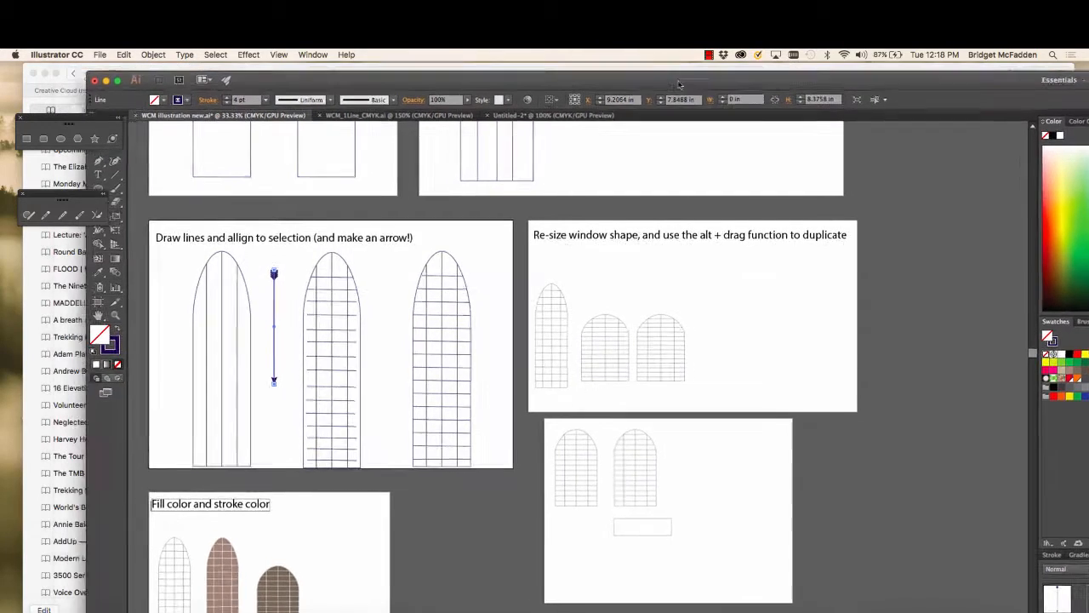
click(162, 166)
key(super+equal)
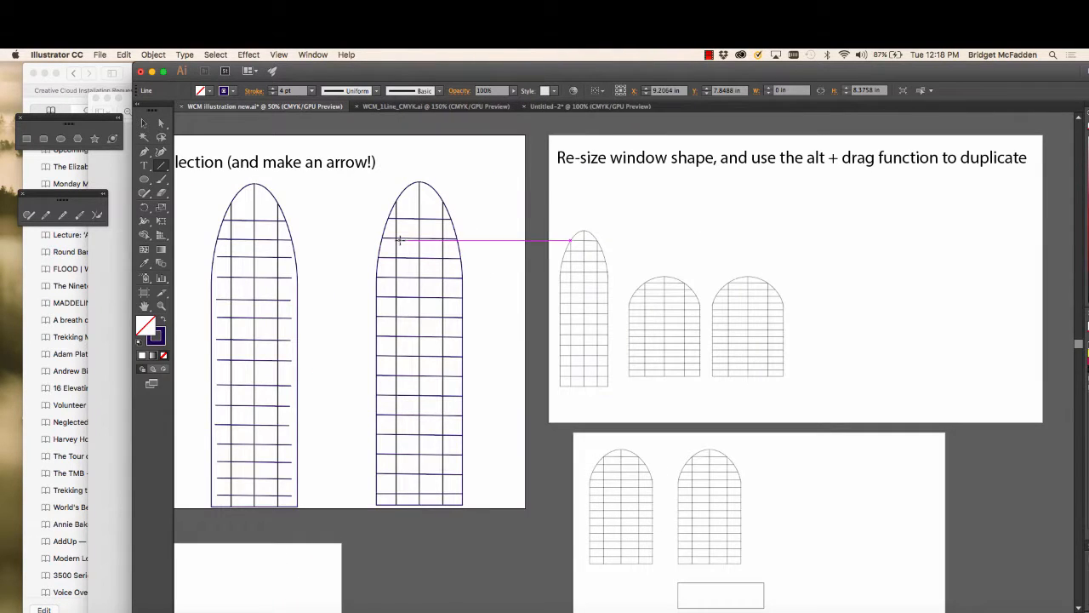
drag(332, 215, 331, 410)
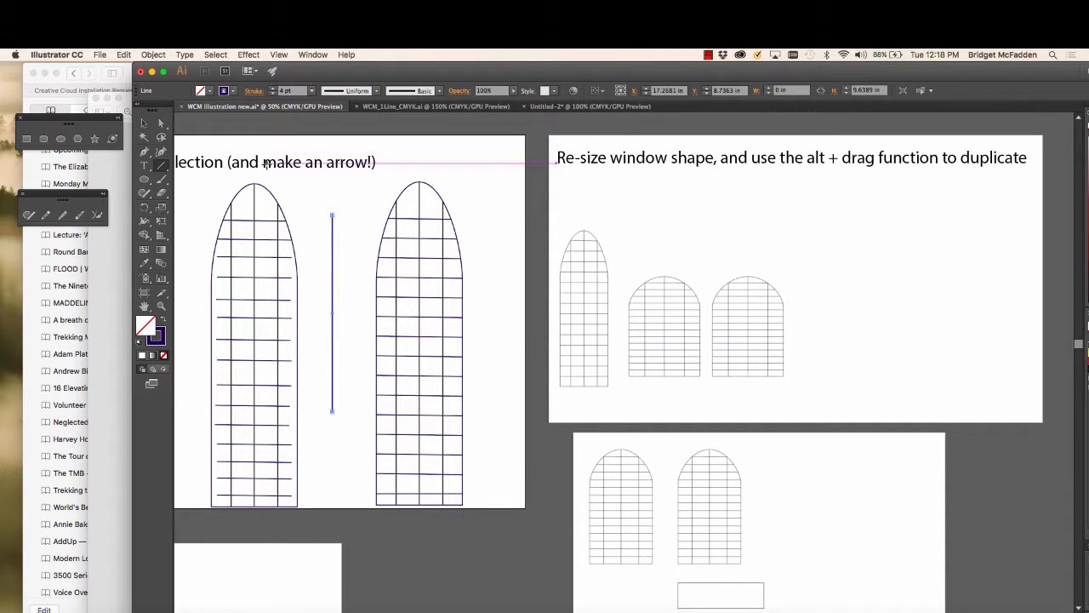
Turn the vertical line into an arrow with a feathered tail at its start point and Arrow 5 at its end point.
click(255, 91)
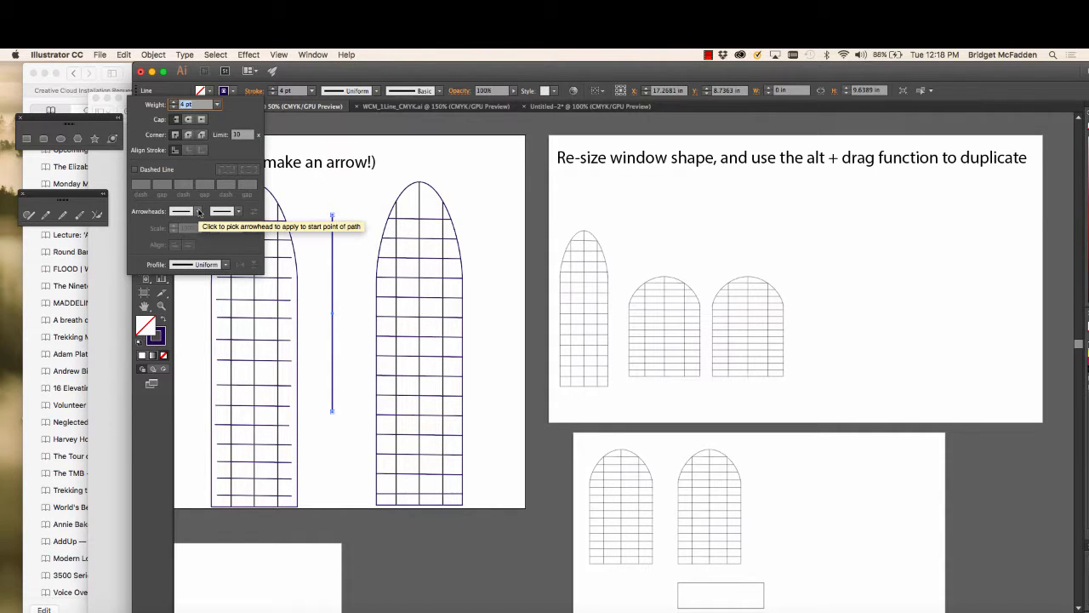
click(196, 218)
scroll(155, 306, down, 5)
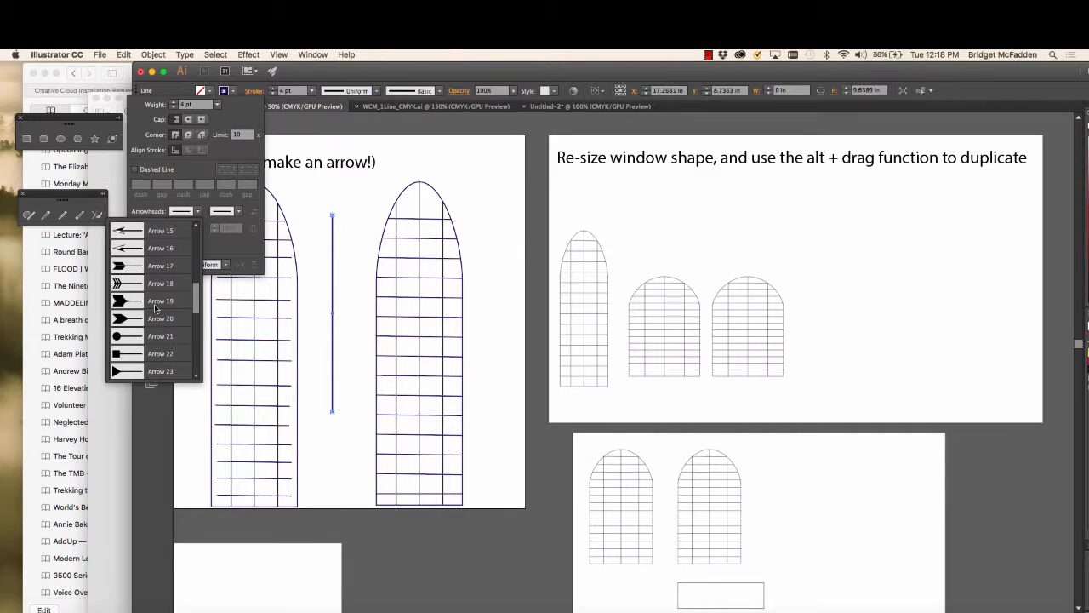
scroll(154, 308, up, 1)
click(140, 304)
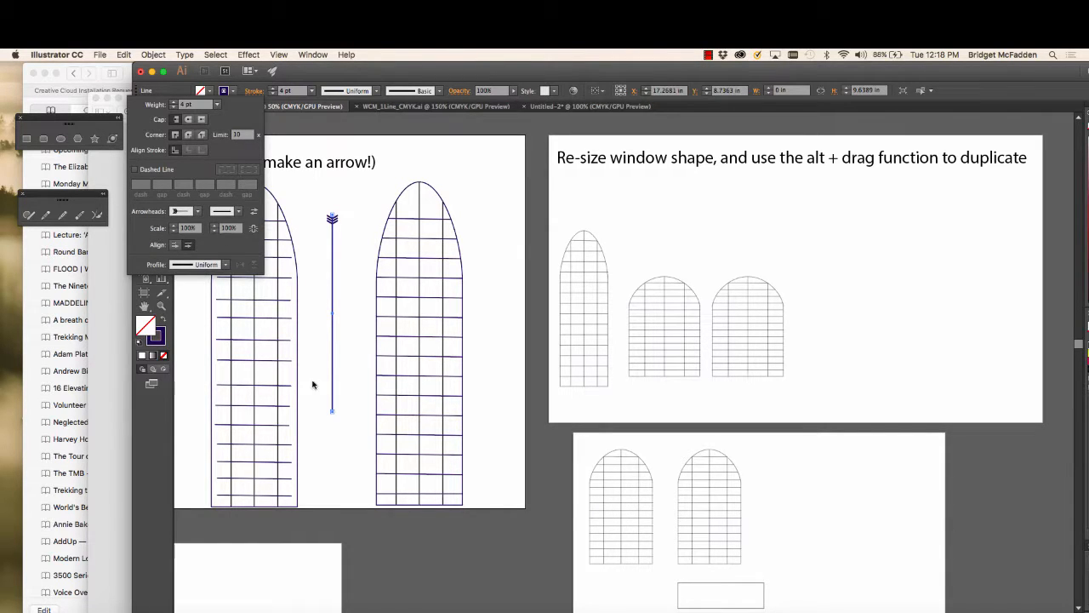
click(240, 214)
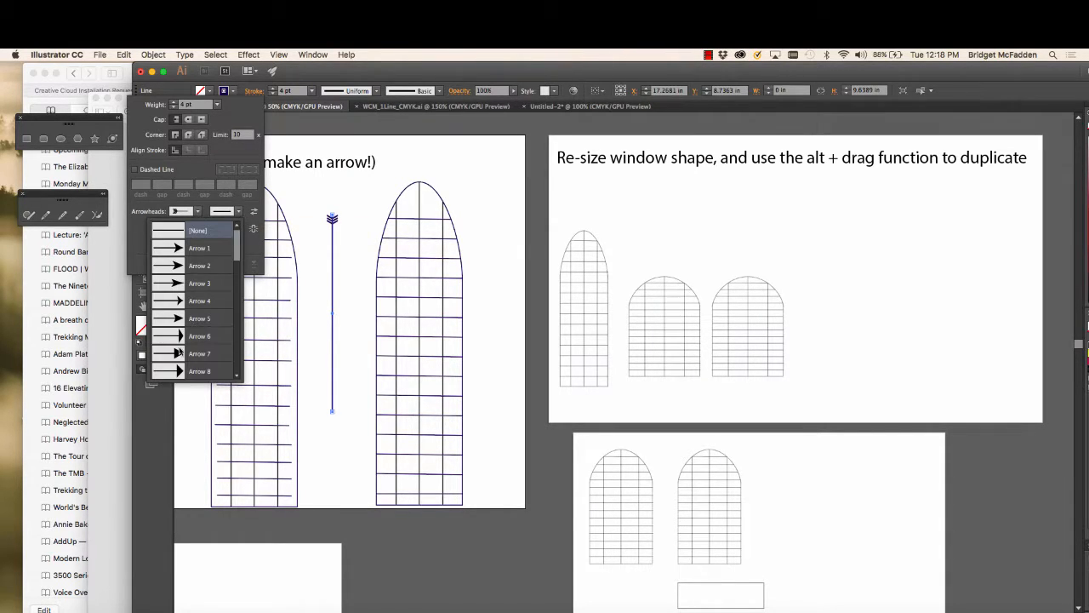
click(178, 320)
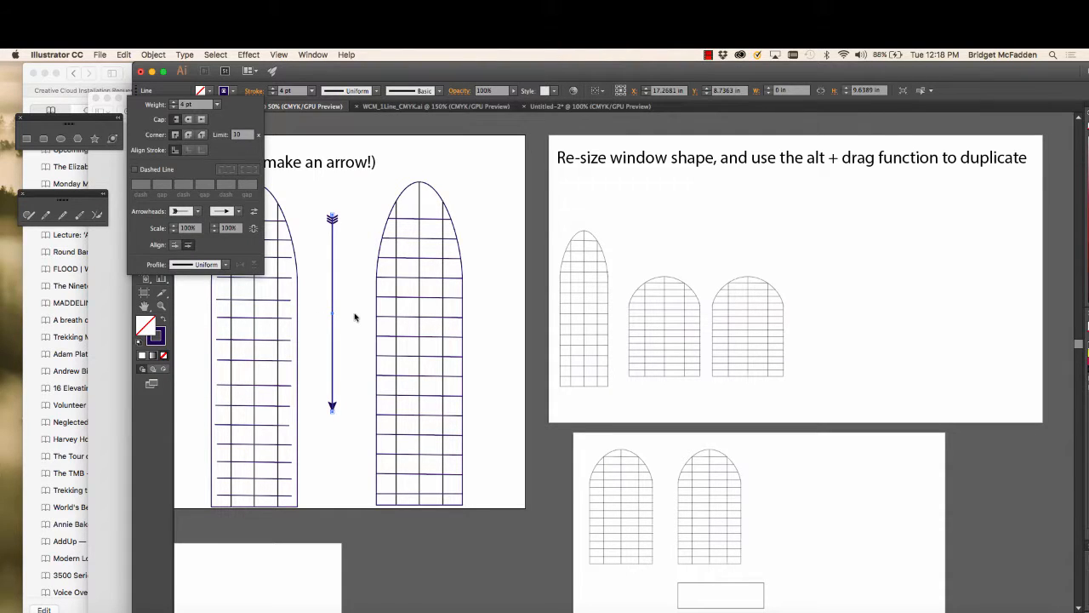
key(Escape)
key(super+minus)
key(super+minus)
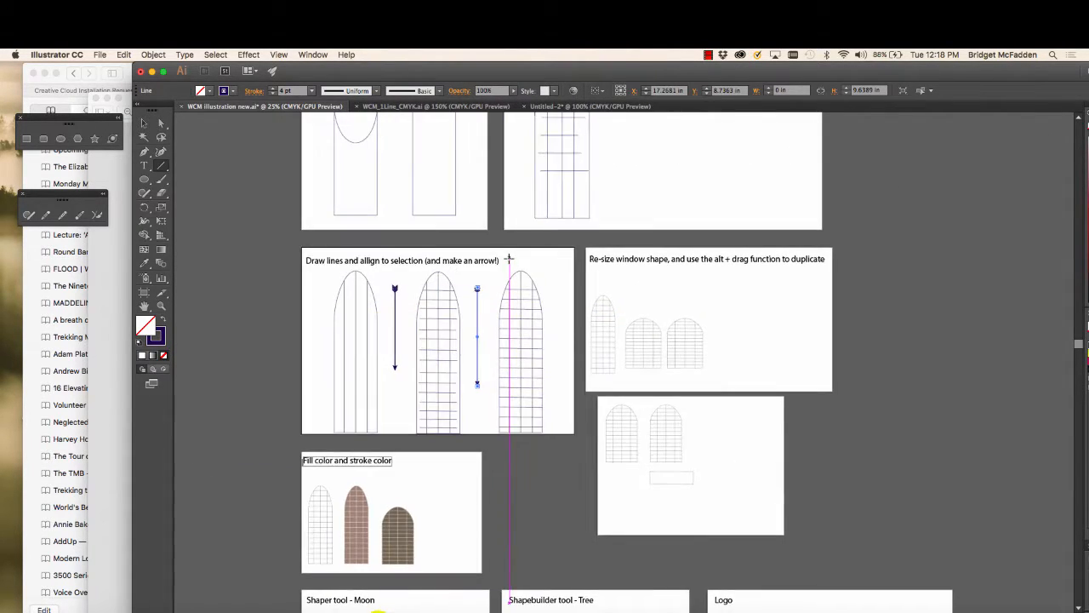
key(super+plus)
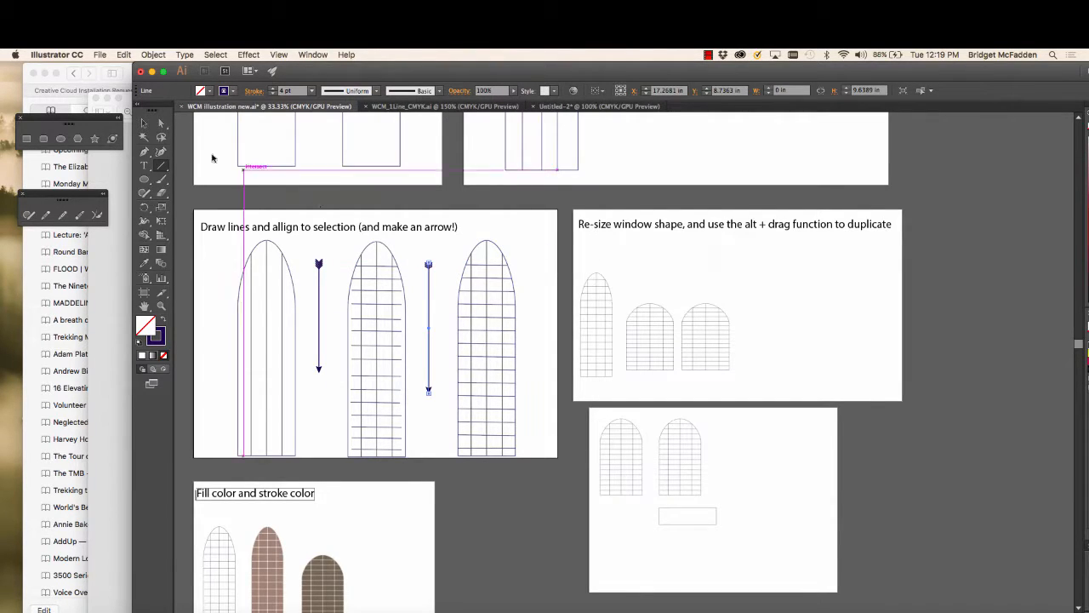
Examine the tall and short arched windows in the campus photo in Preview, and return to the Illustrator drawing.
click(144, 122)
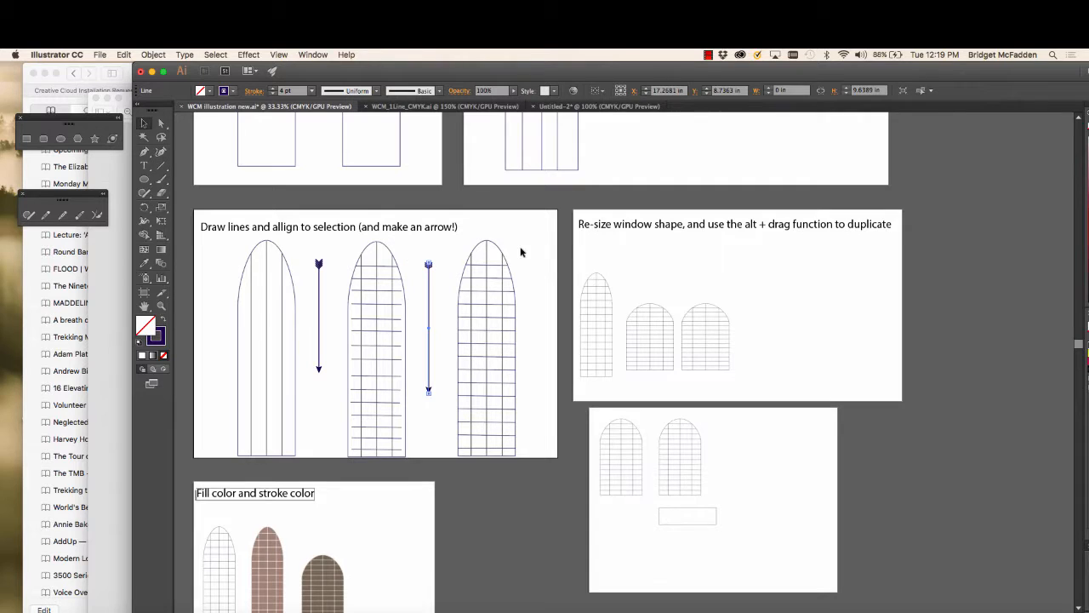
scroll(533, 241, right, 2)
scroll(533, 241, down, 1)
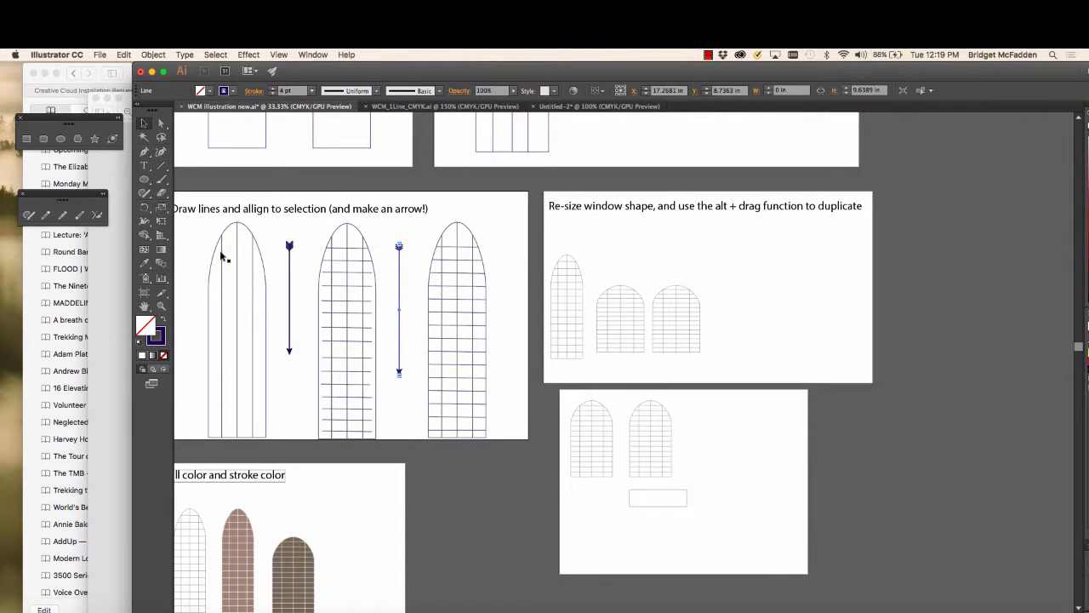
click(932, 610)
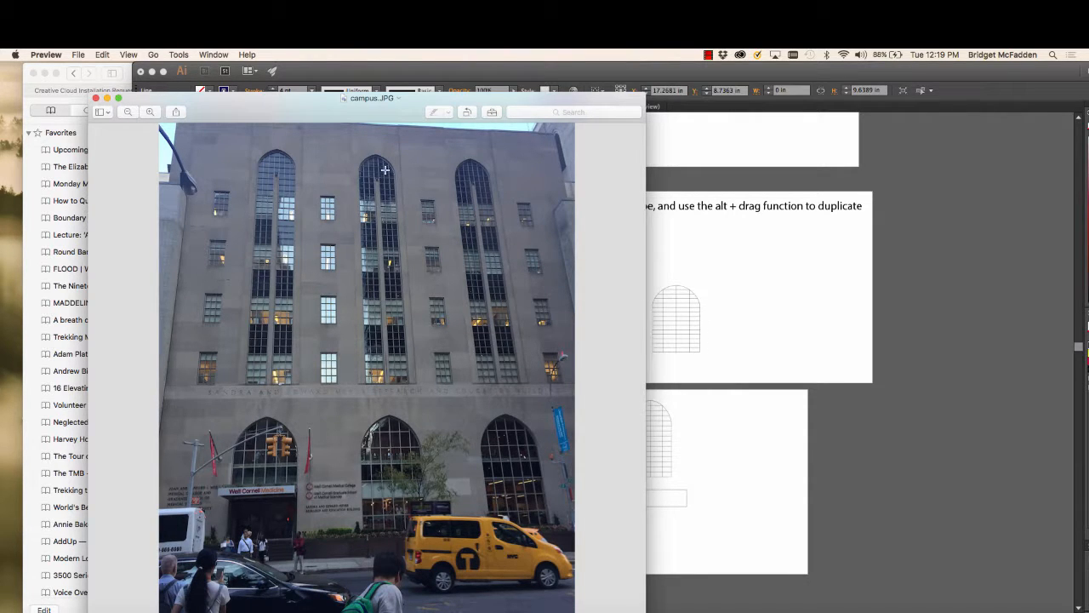
drag(275, 105, 192, 81)
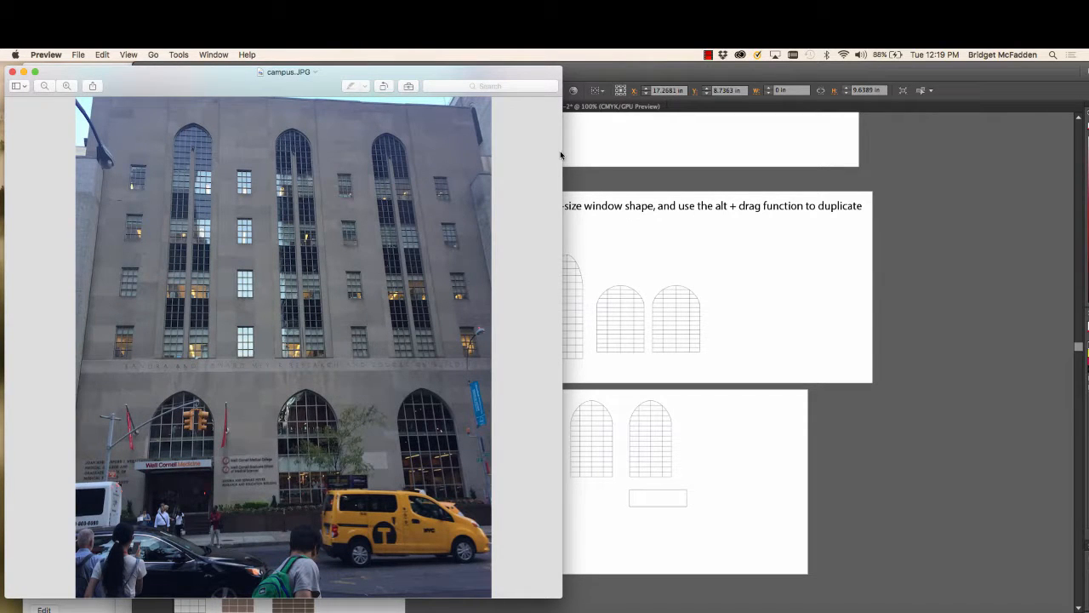
click(629, 234)
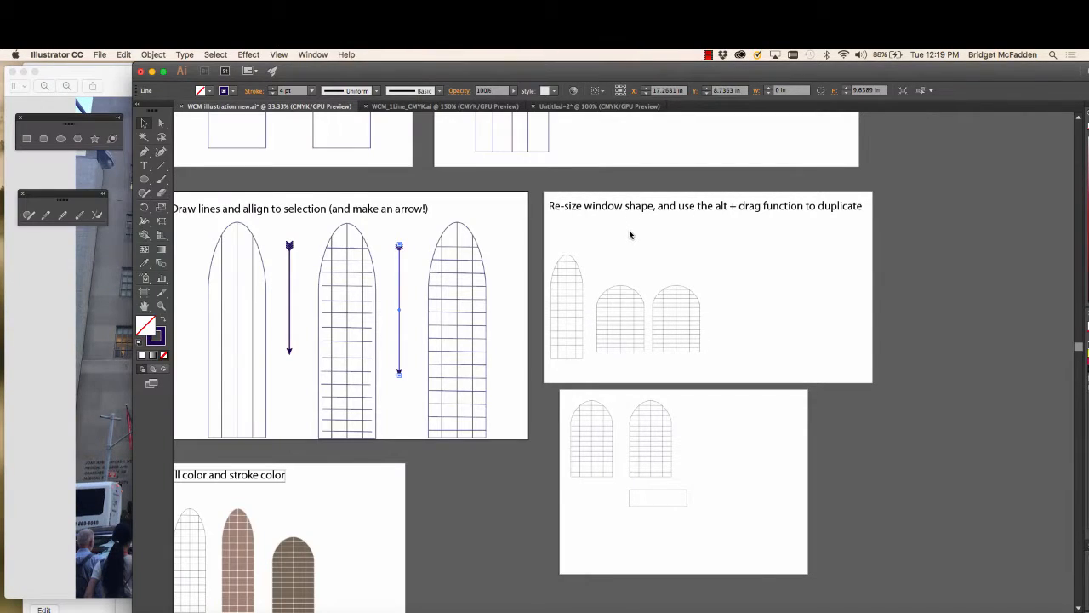
Ungroup the rightmost gridded arched window on the line-drawing artboard.
click(478, 215)
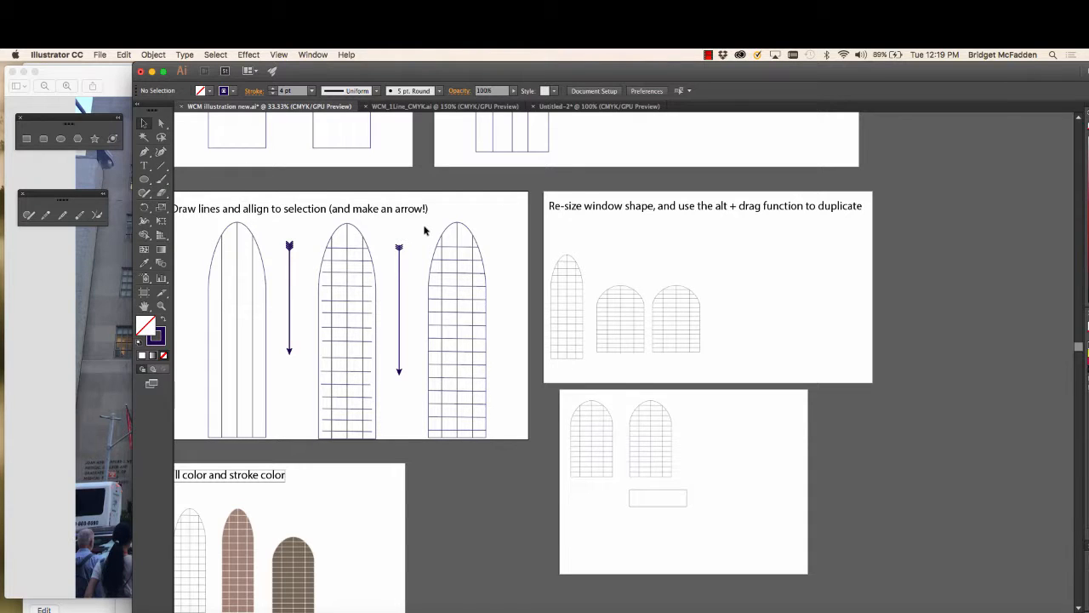
drag(425, 228, 513, 443)
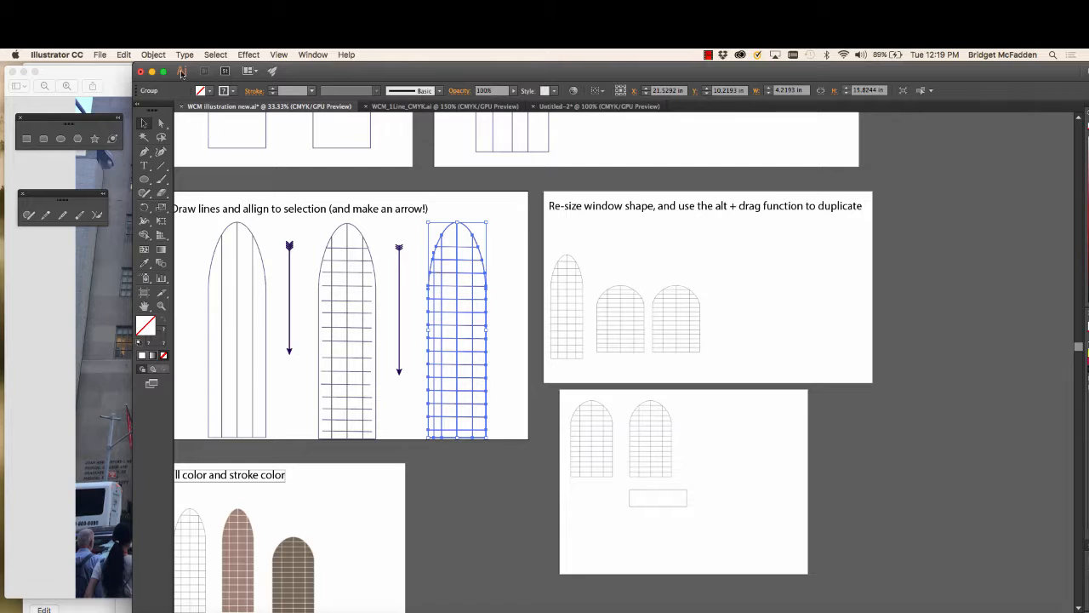
click(154, 55)
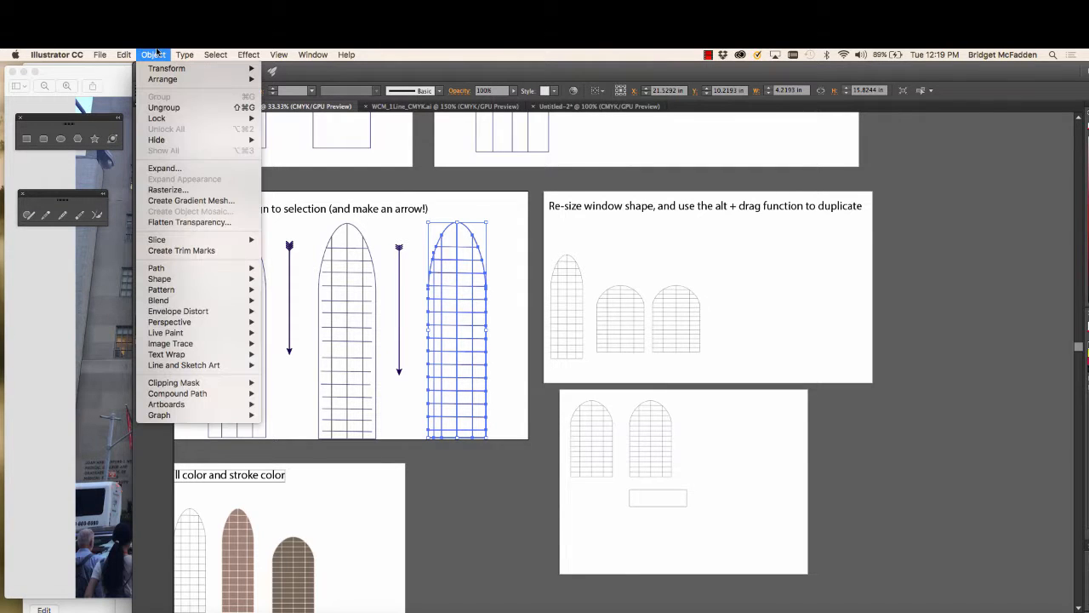
click(177, 107)
click(427, 269)
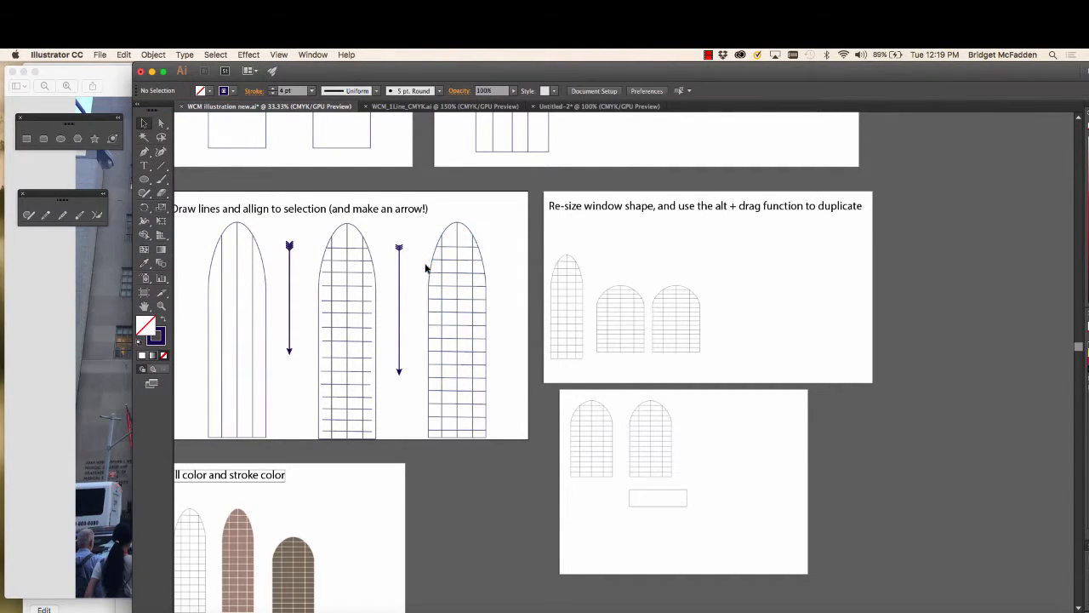
Group all parts of the rightmost gridded arched window into one object and deselect it.
drag(423, 235, 506, 438)
click(146, 55)
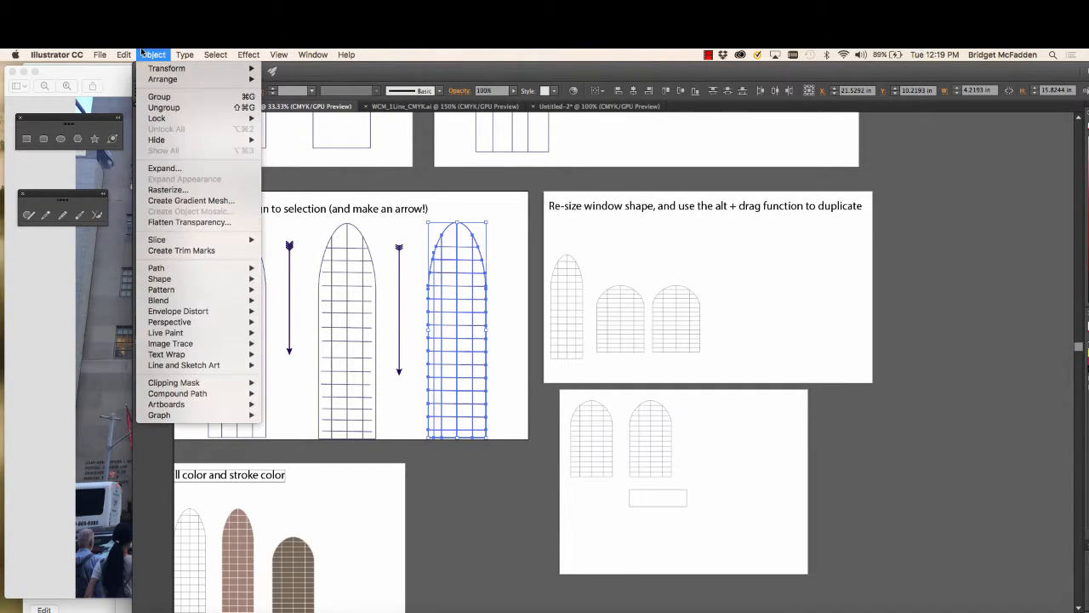
click(159, 97)
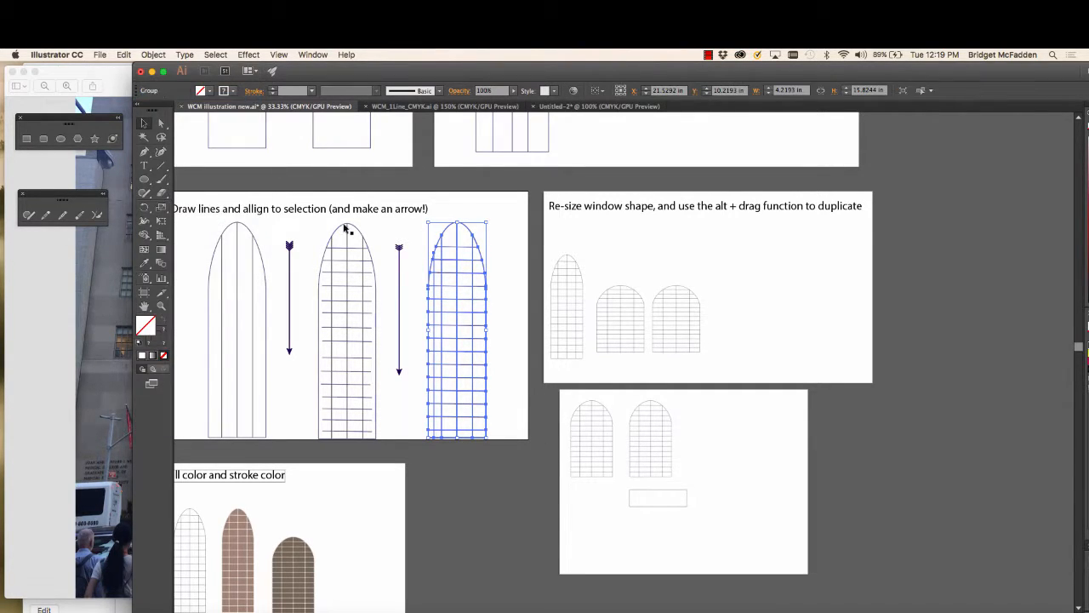
click(431, 204)
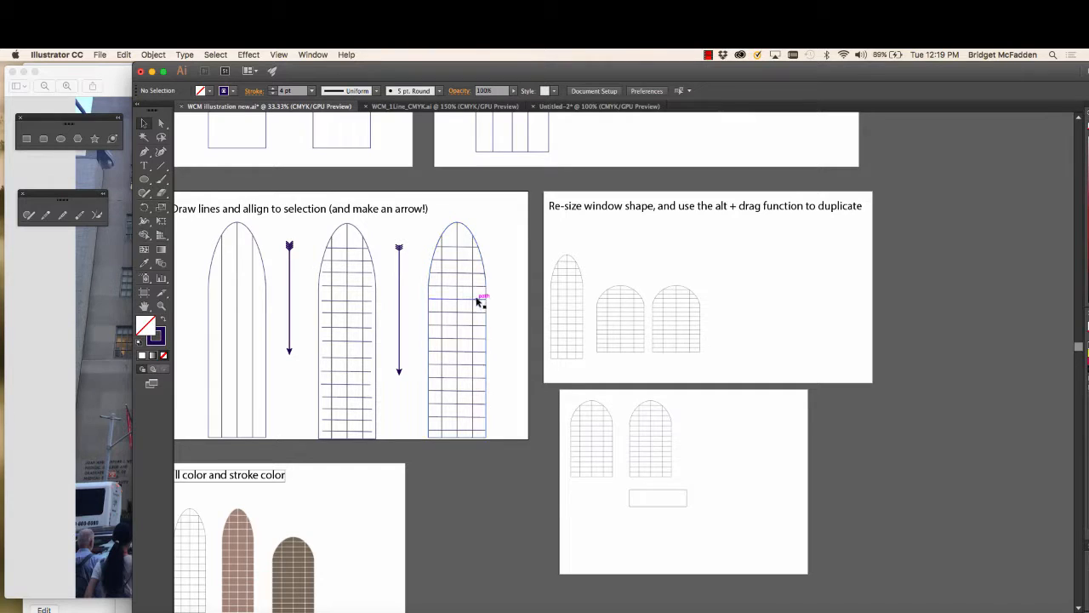
Duplicate the rightmost gridded arched window onto the right side of the "Re-size window shape" artboard.
click(486, 337)
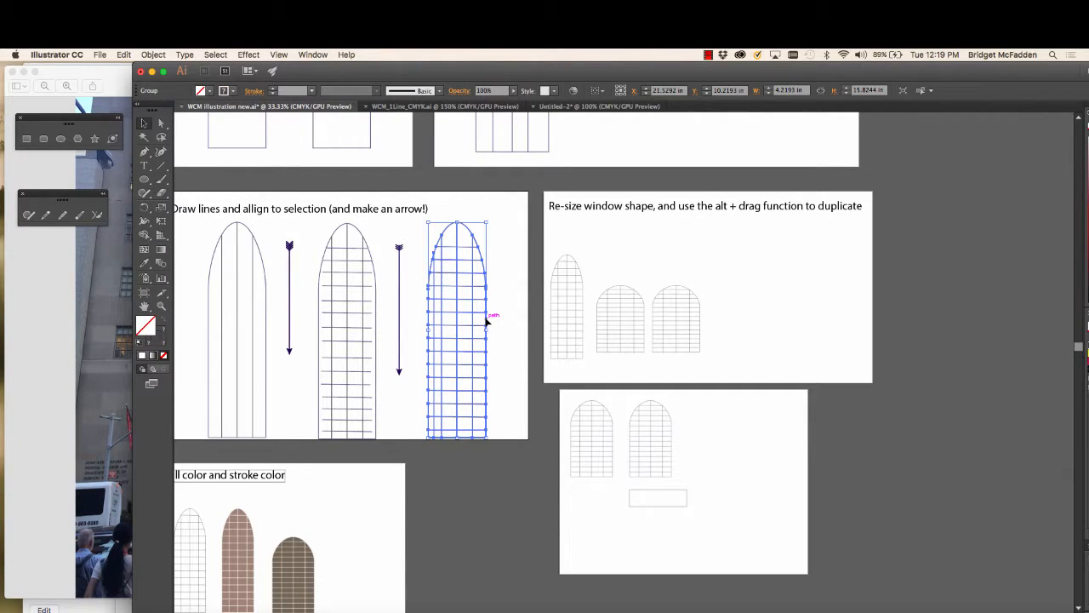
drag(489, 322, 806, 315)
click(842, 320)
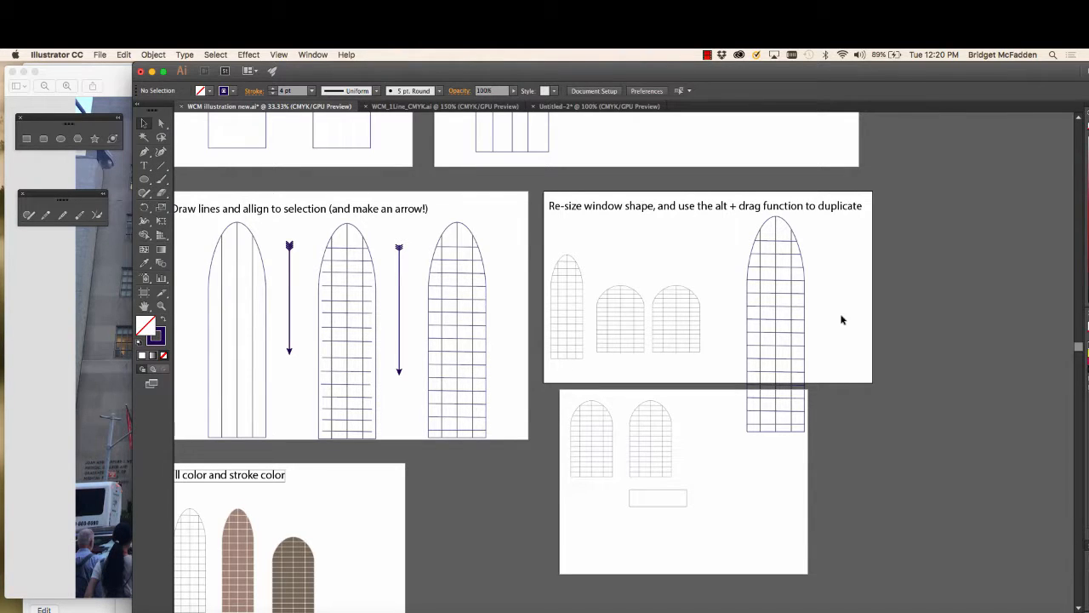
Resize the duplicated arched window to a wider, shorter shape about 6.8 in wide and 8.9 in high.
click(672, 318)
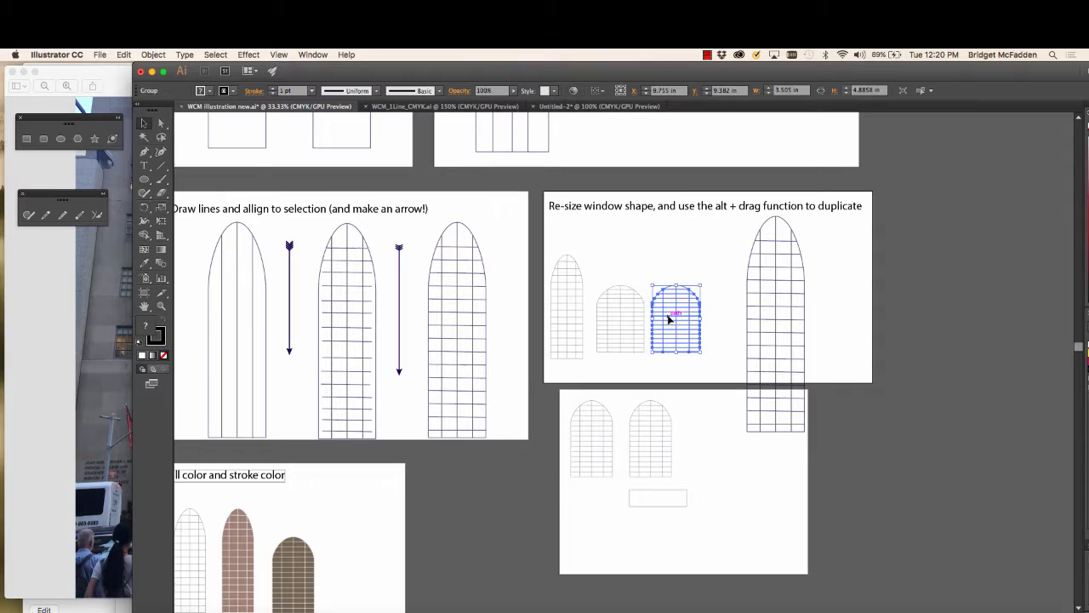
click(778, 245)
click(685, 297)
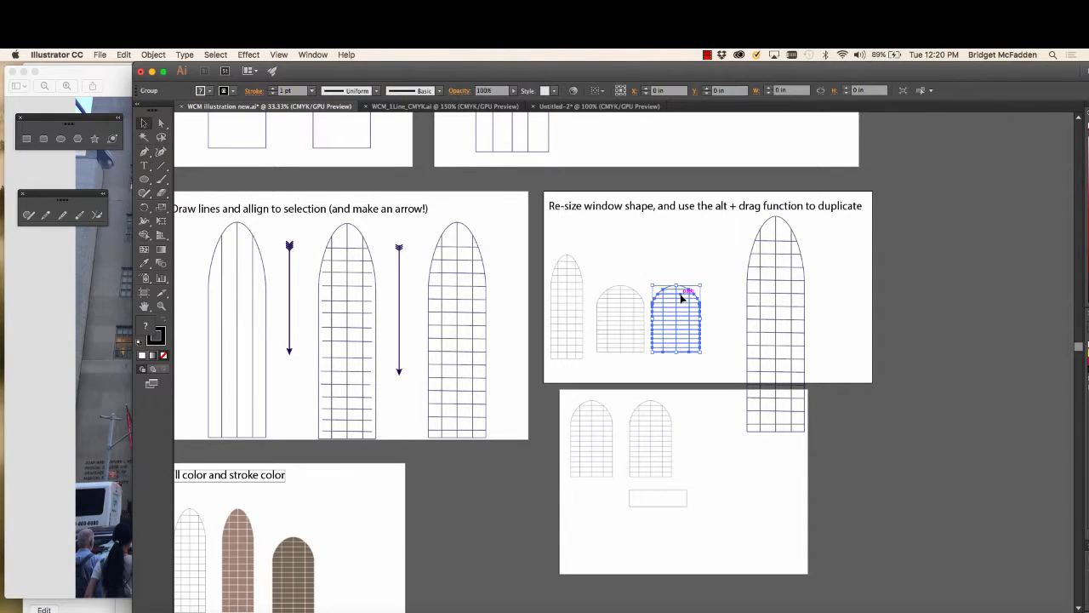
click(779, 242)
click(792, 227)
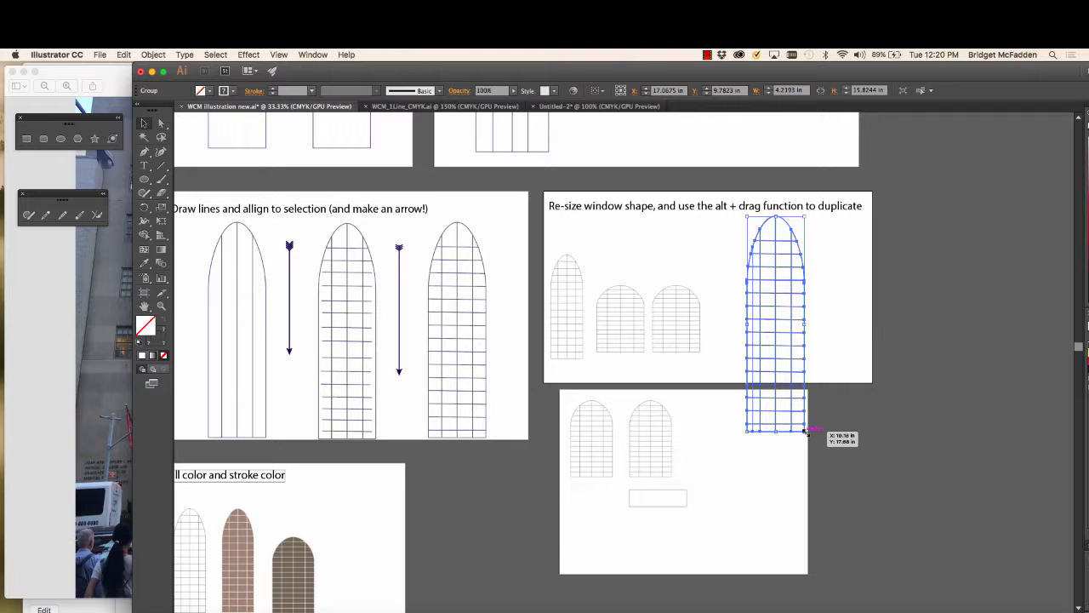
drag(805, 431, 797, 365)
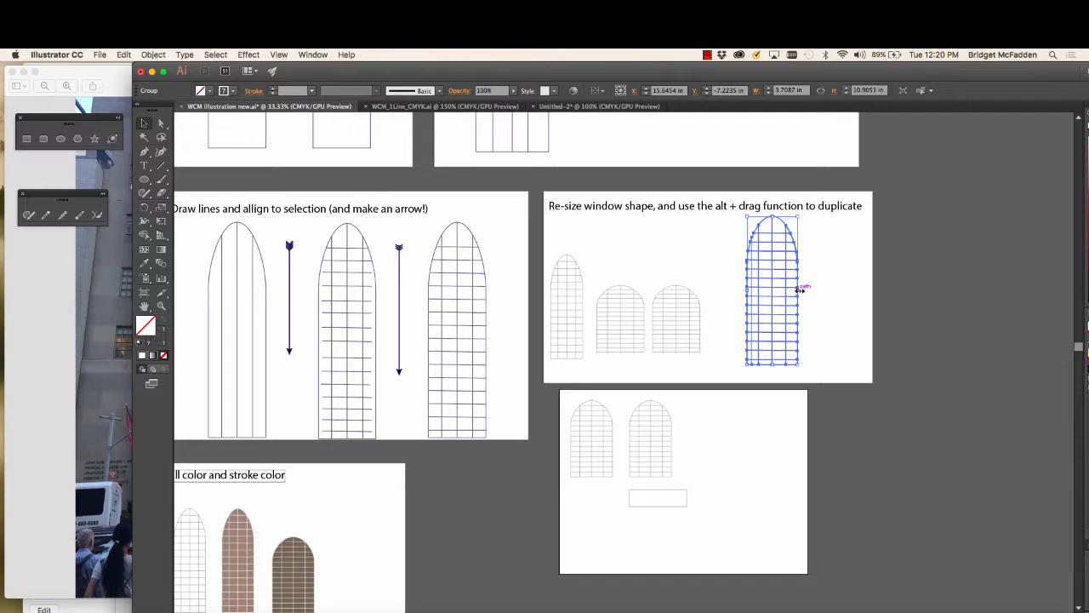
drag(800, 290, 841, 291)
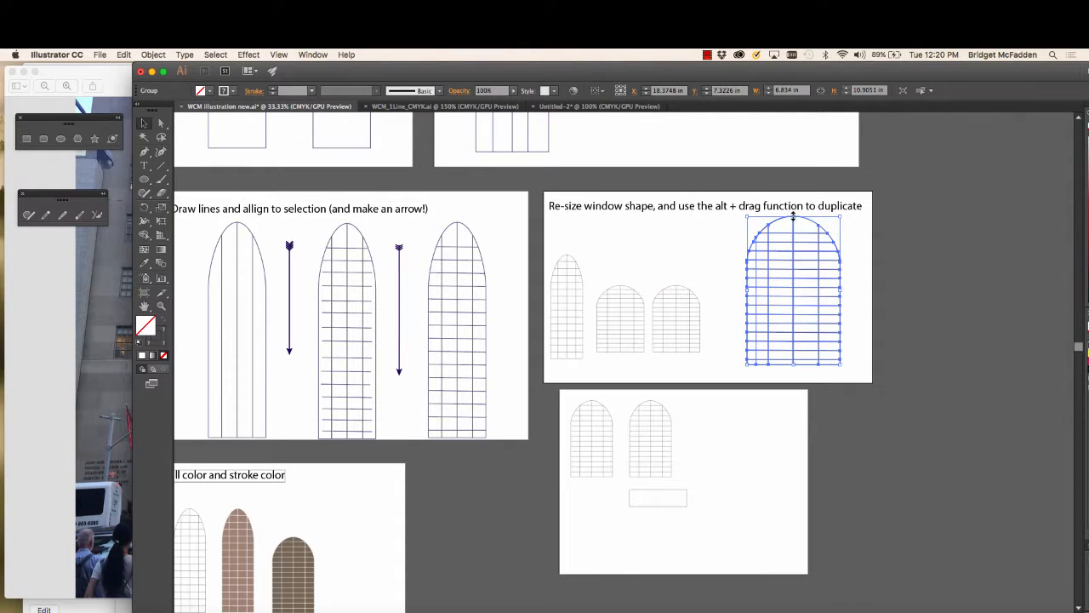
drag(794, 216, 794, 246)
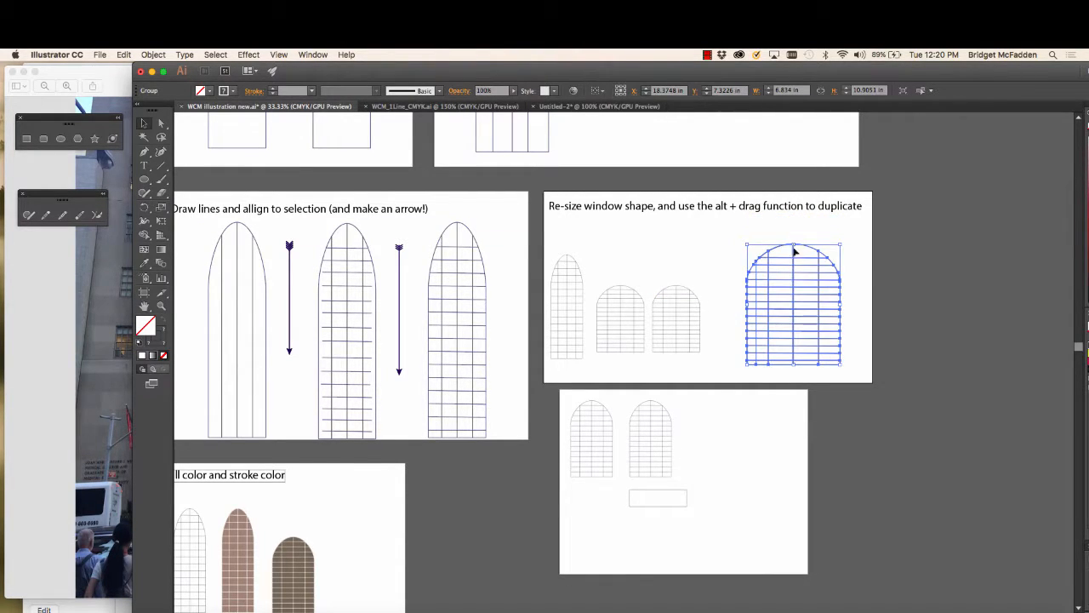
click(723, 278)
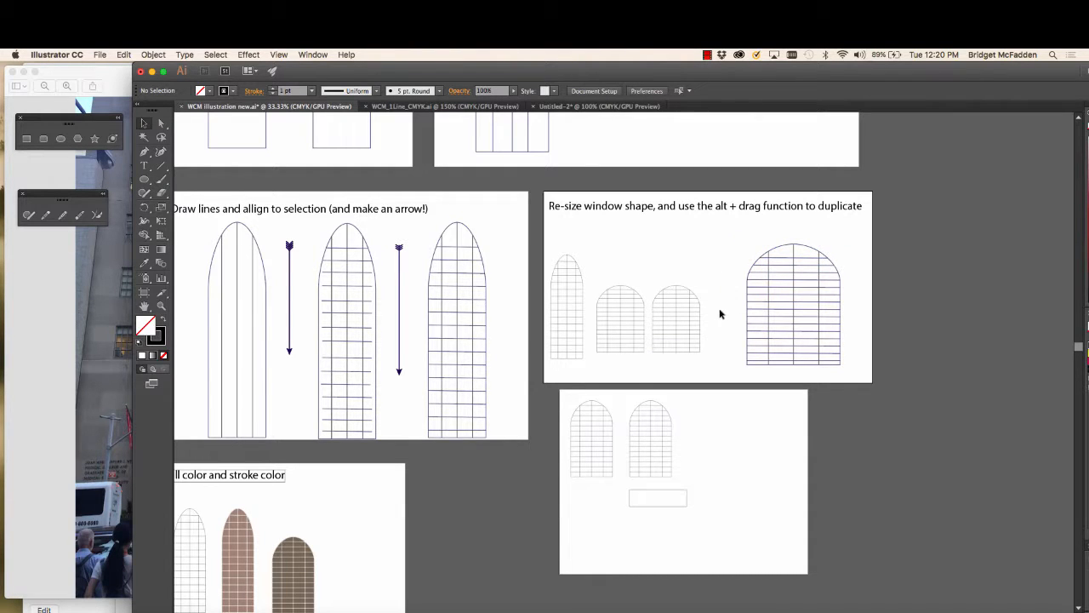
Ungroup the widened arched window on the "Re-size window shape" artboard.
scroll(720, 313, down, 2)
scroll(720, 313, right, 2)
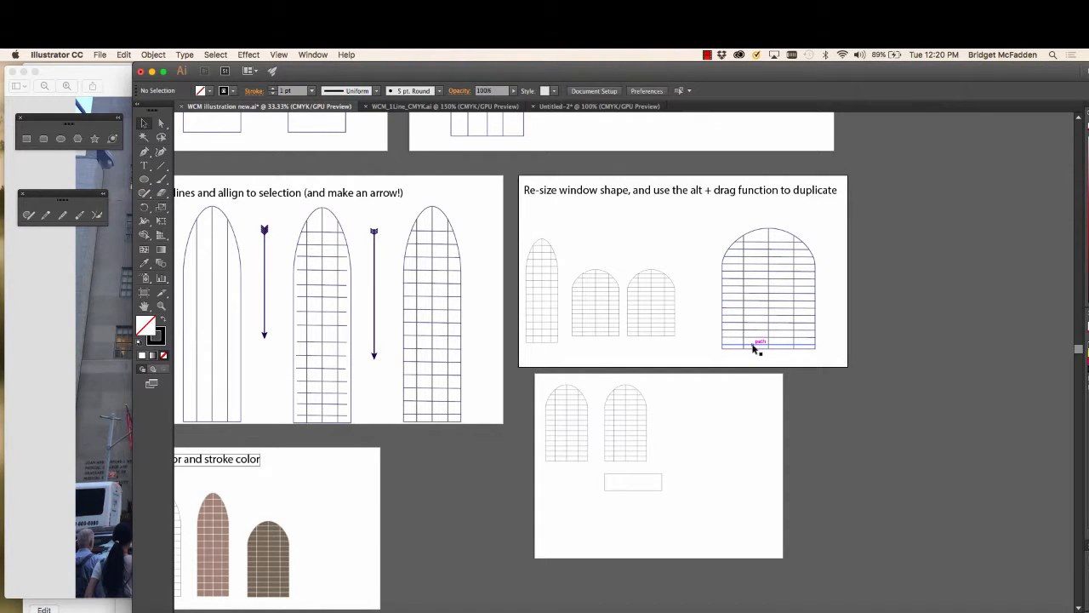
click(730, 247)
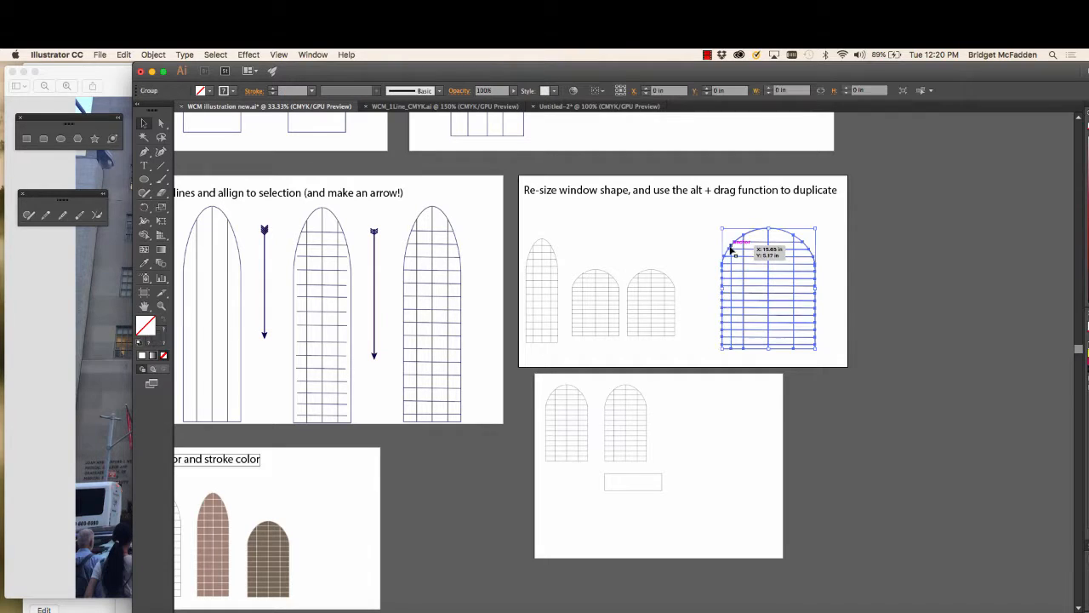
click(153, 54)
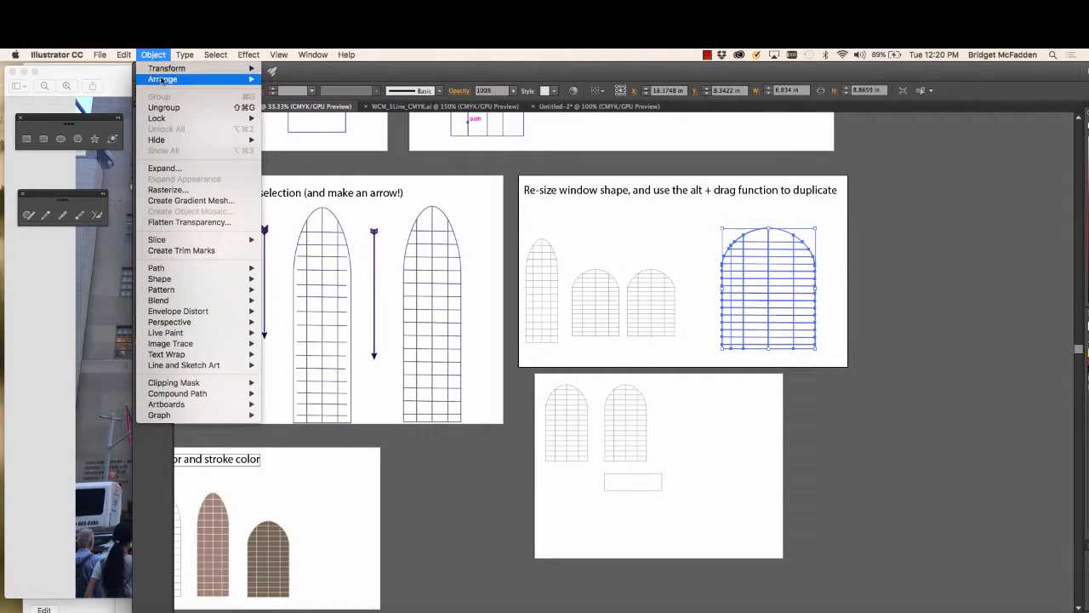
click(164, 108)
click(685, 237)
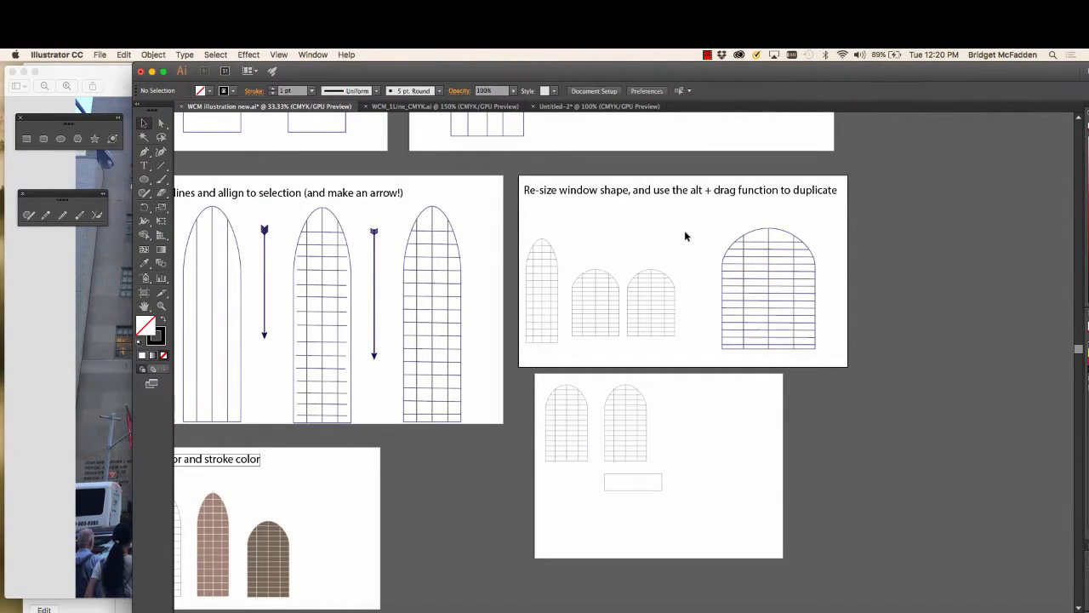
Check that individual horizontal grid lines of the ungrouped window can be selected separately, and deselect them.
click(777, 263)
click(774, 284)
drag(757, 323, 758, 345)
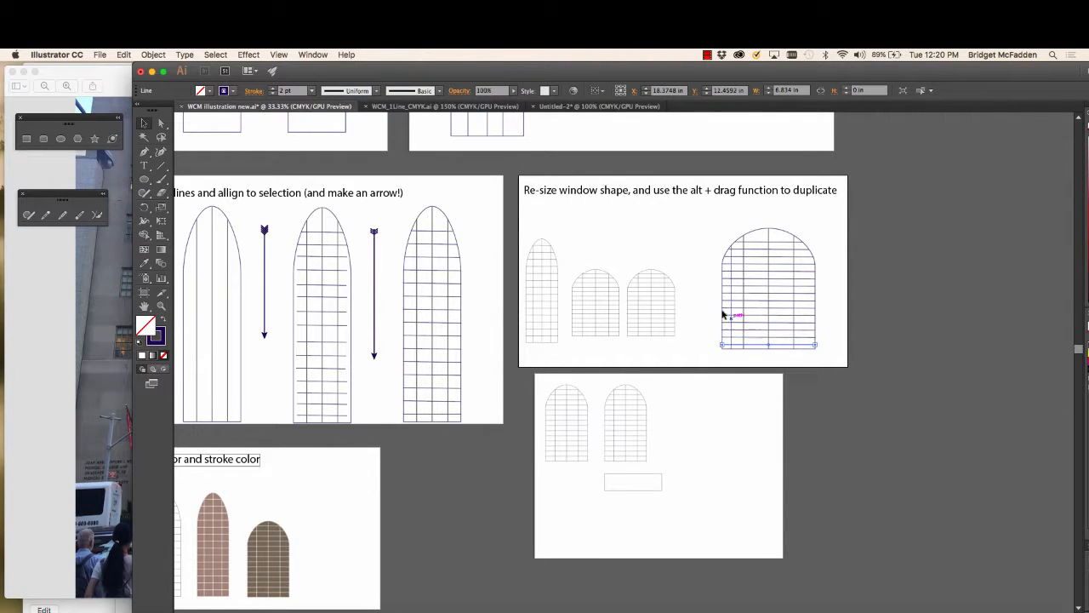
click(684, 261)
Fill the unfilled tall gridded arched window on the "Fill color and stroke color" artboard with a light tan-brown swatch.
scroll(686, 264, left, 3)
scroll(686, 264, down, 1)
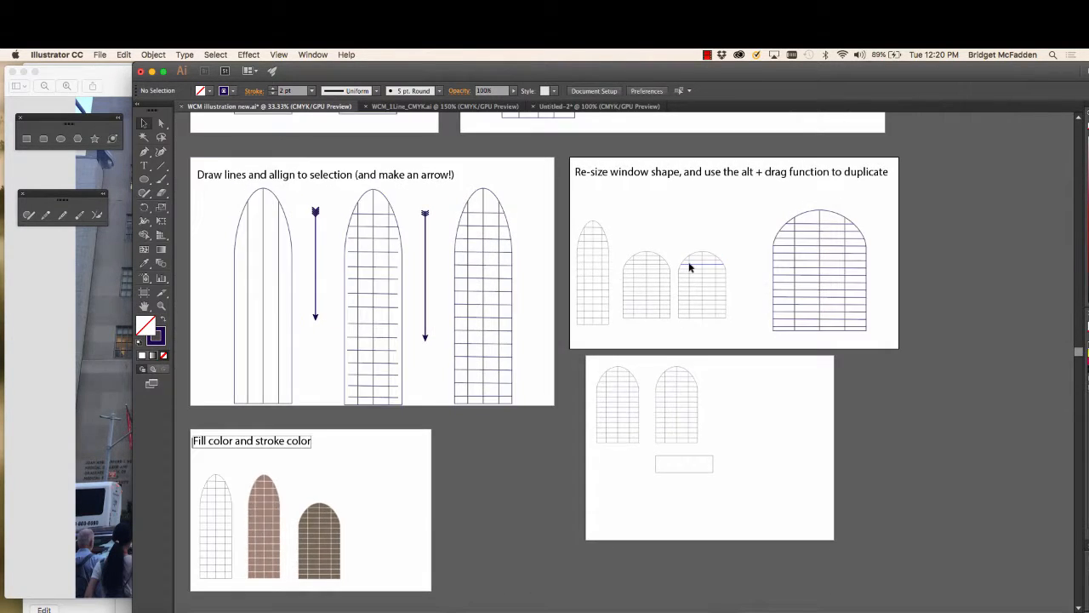
scroll(650, 225, left, 1)
scroll(528, 468, left, 3)
scroll(527, 468, down, 2)
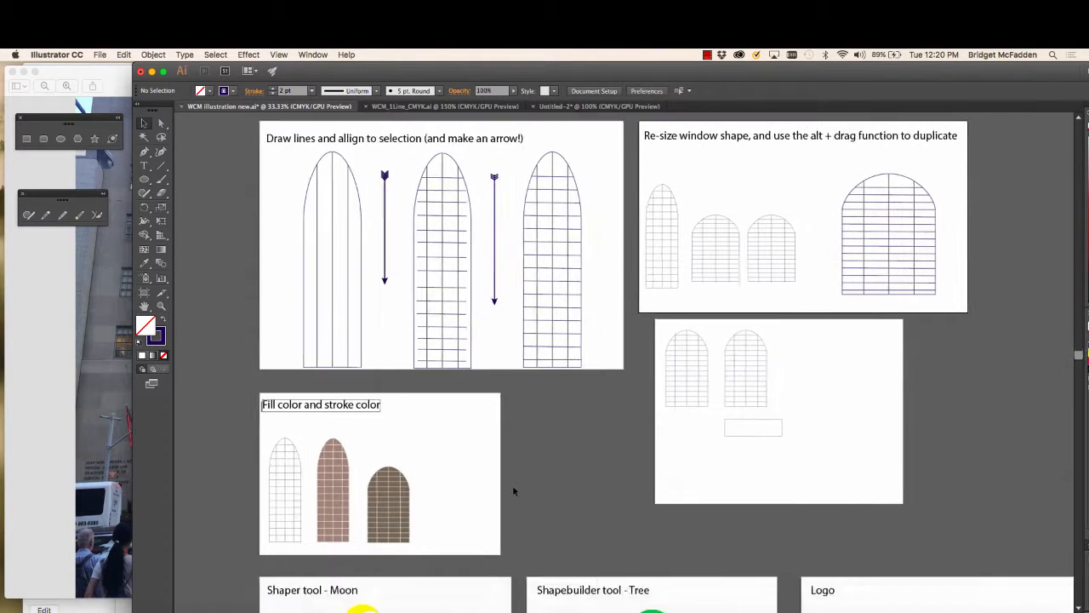
scroll(513, 491, left, 1)
scroll(513, 491, down, 4)
scroll(513, 491, up, 3)
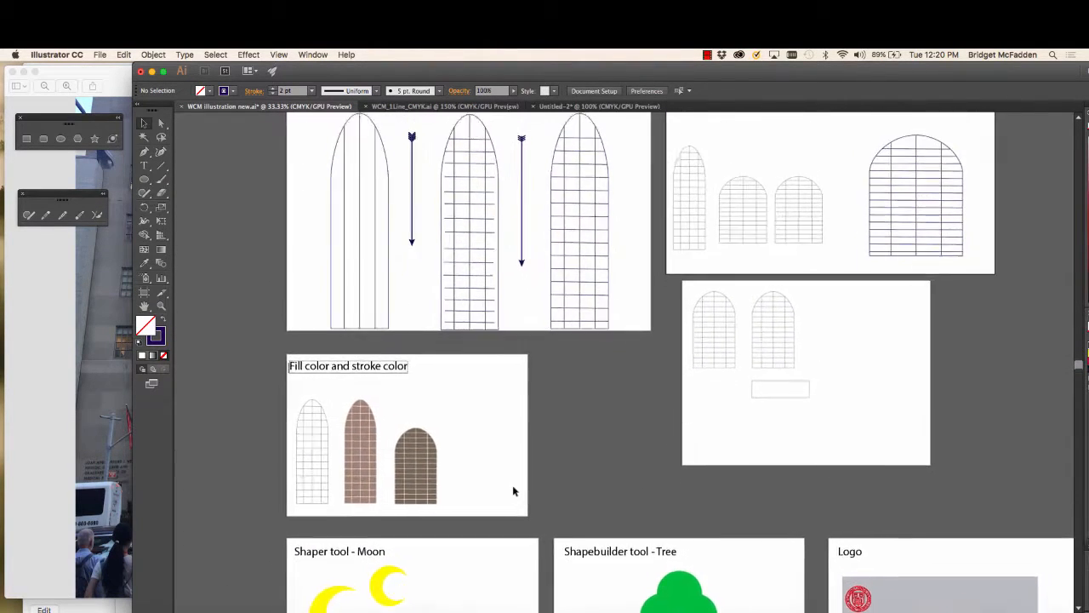
scroll(513, 491, up, 1)
key(super+equal)
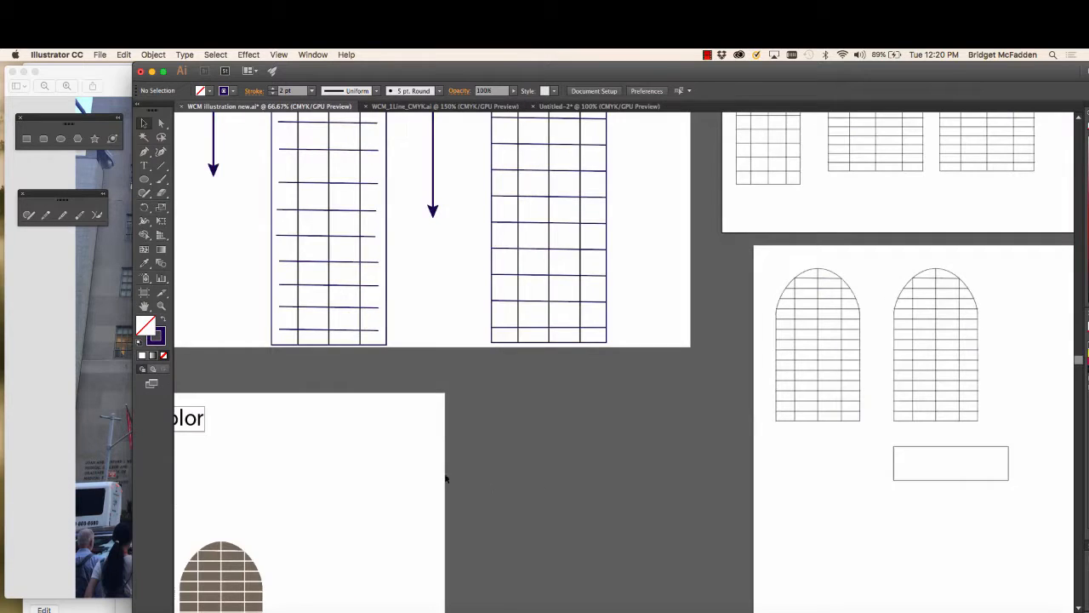
scroll(445, 478, down, 5)
scroll(445, 478, left, 3)
scroll(445, 479, right, 1)
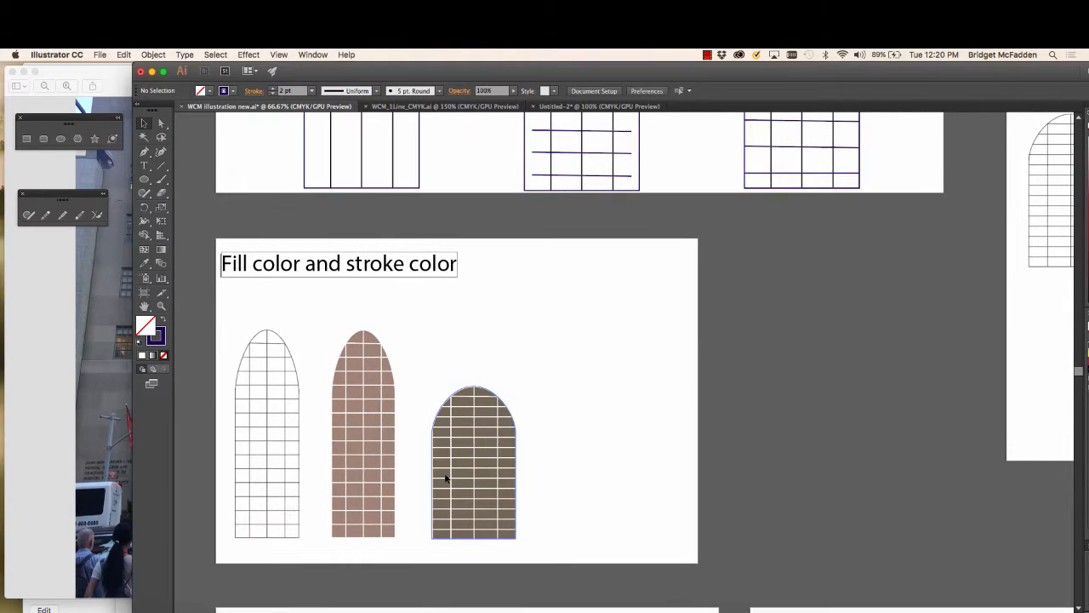
click(272, 397)
click(272, 299)
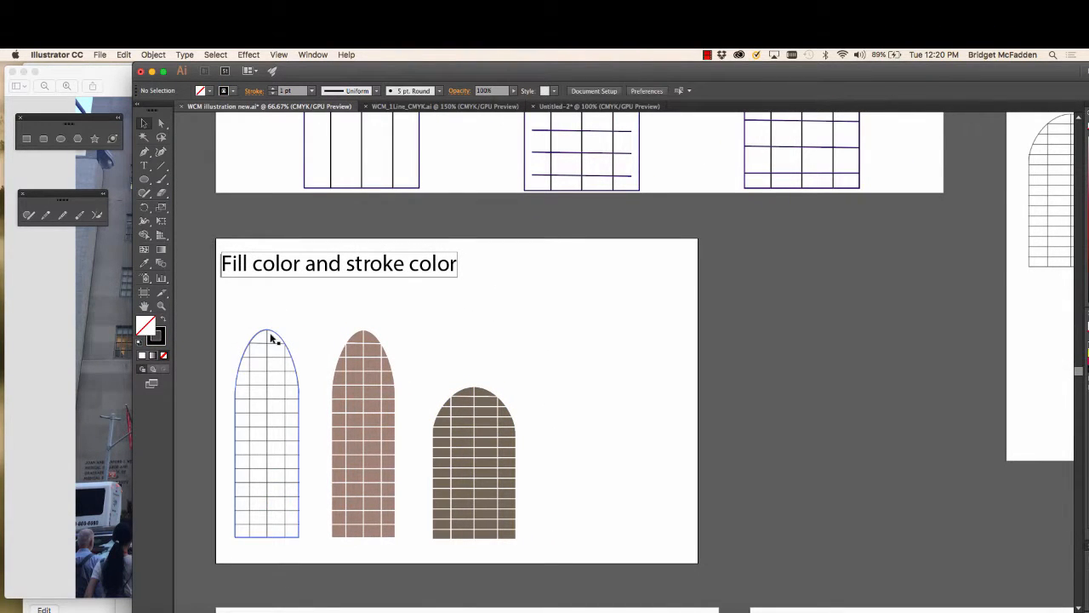
click(272, 339)
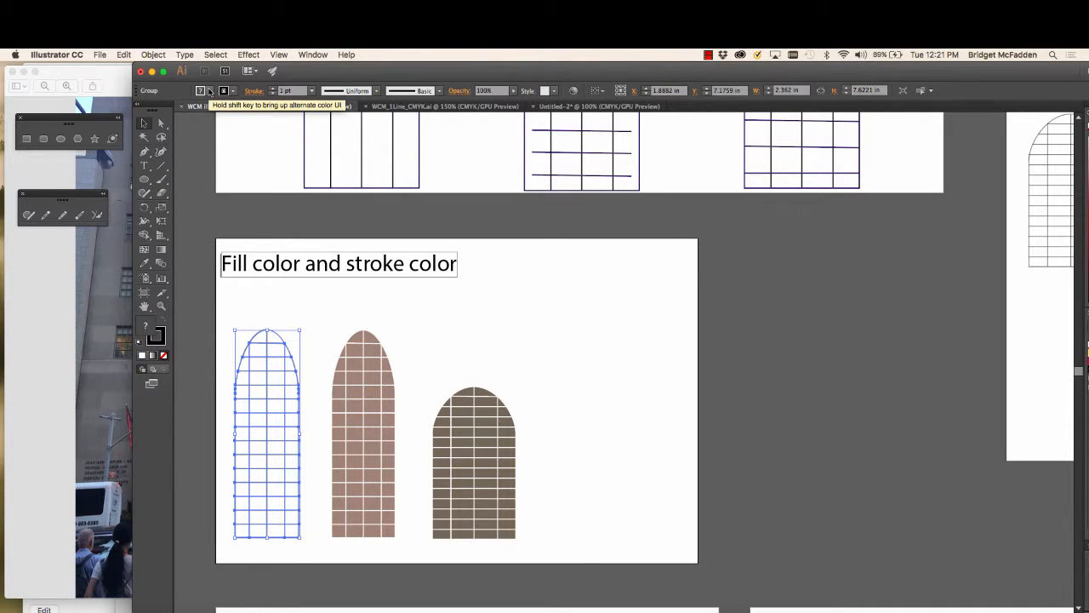
click(209, 91)
click(210, 92)
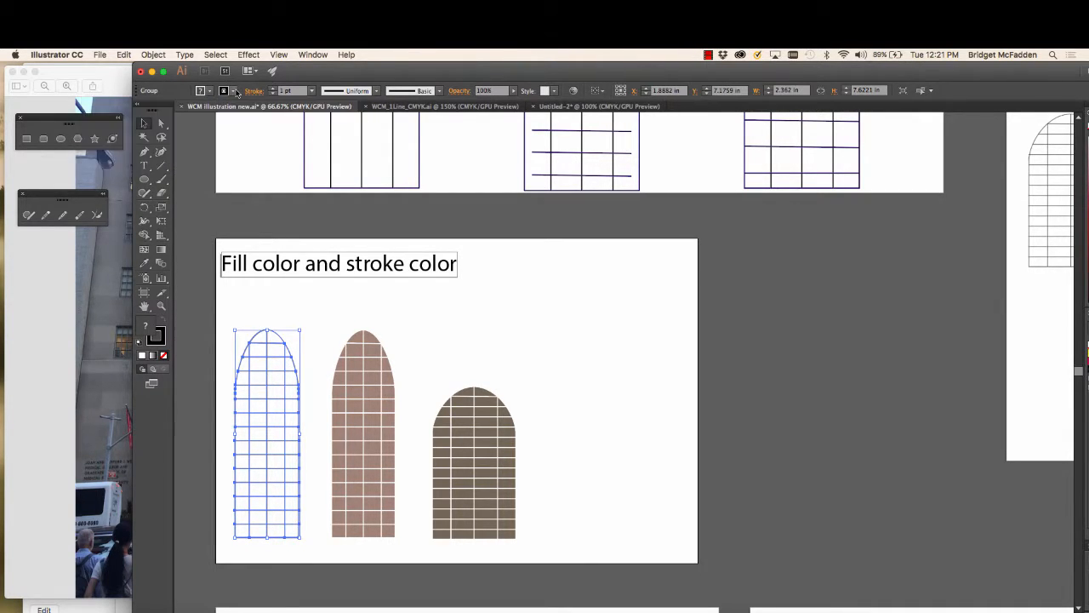
click(210, 92)
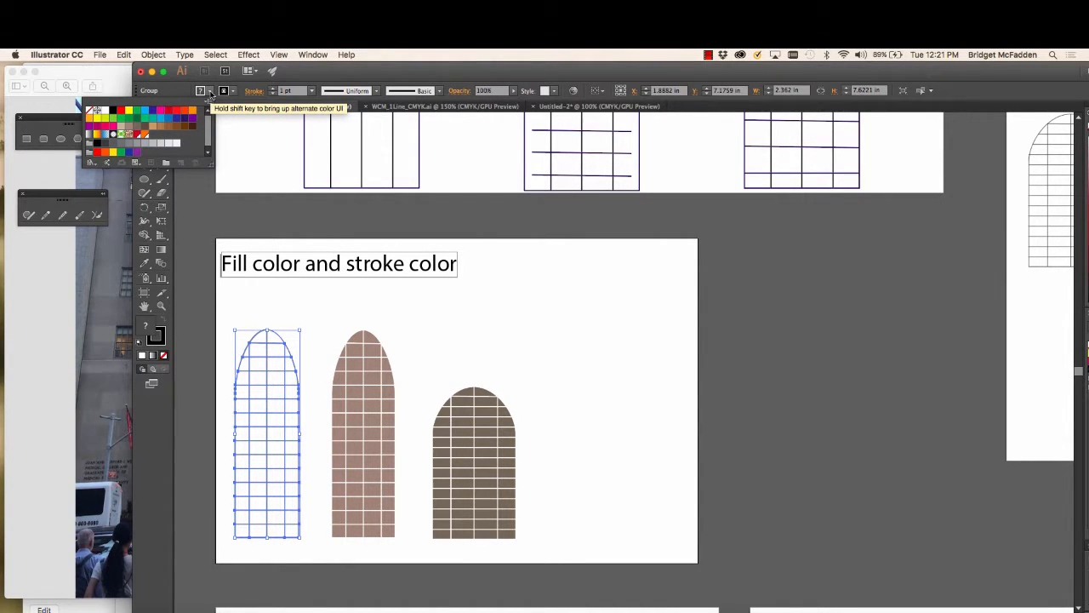
click(153, 127)
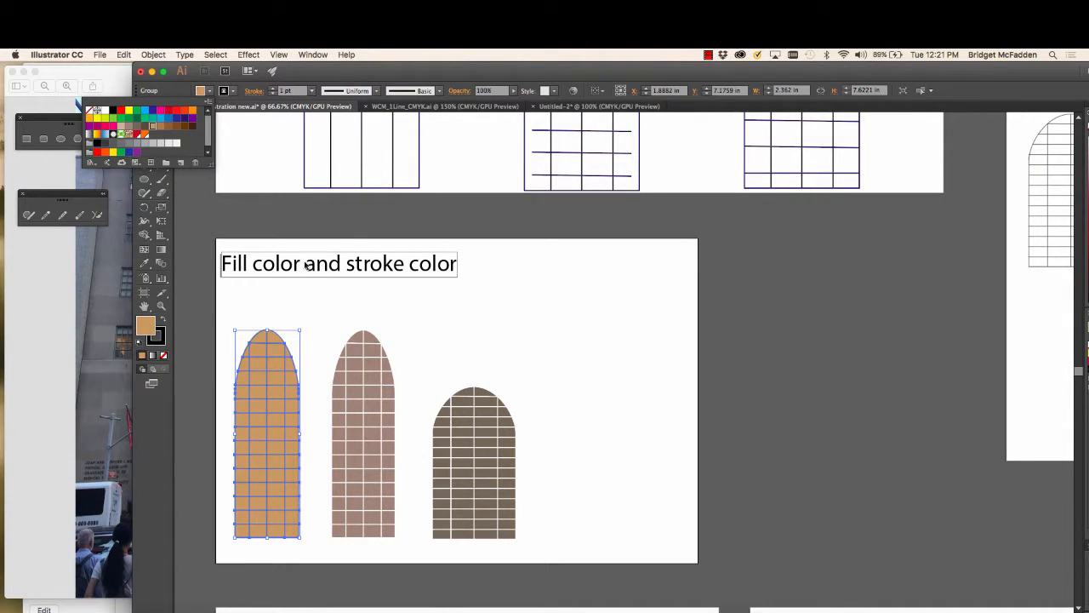
click(483, 310)
click(489, 349)
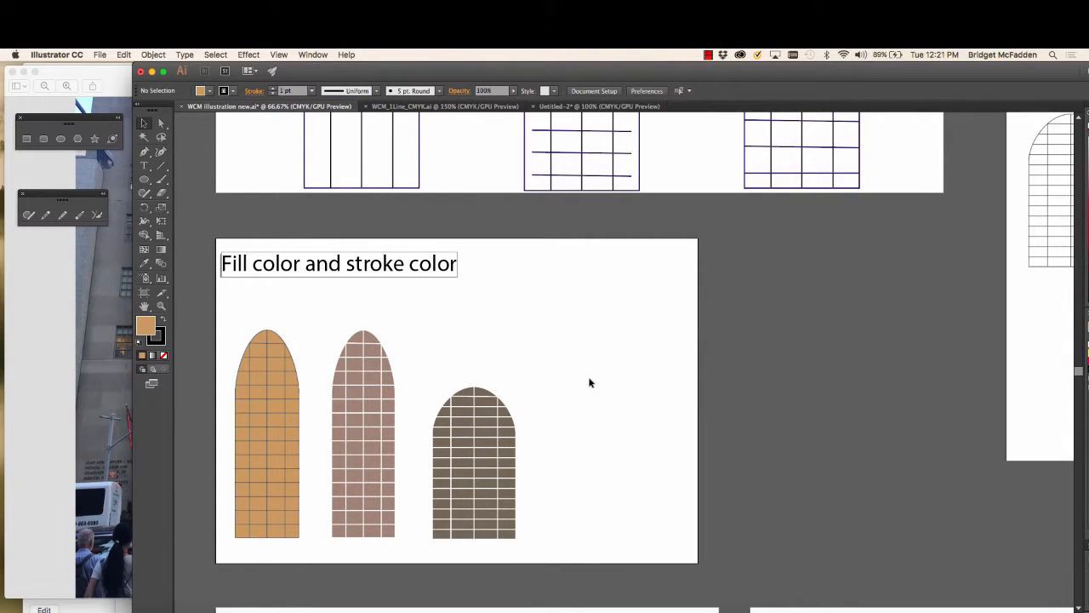
Set the stroke color of the tan-brown gridded arched window to white.
scroll(590, 383, down, 1)
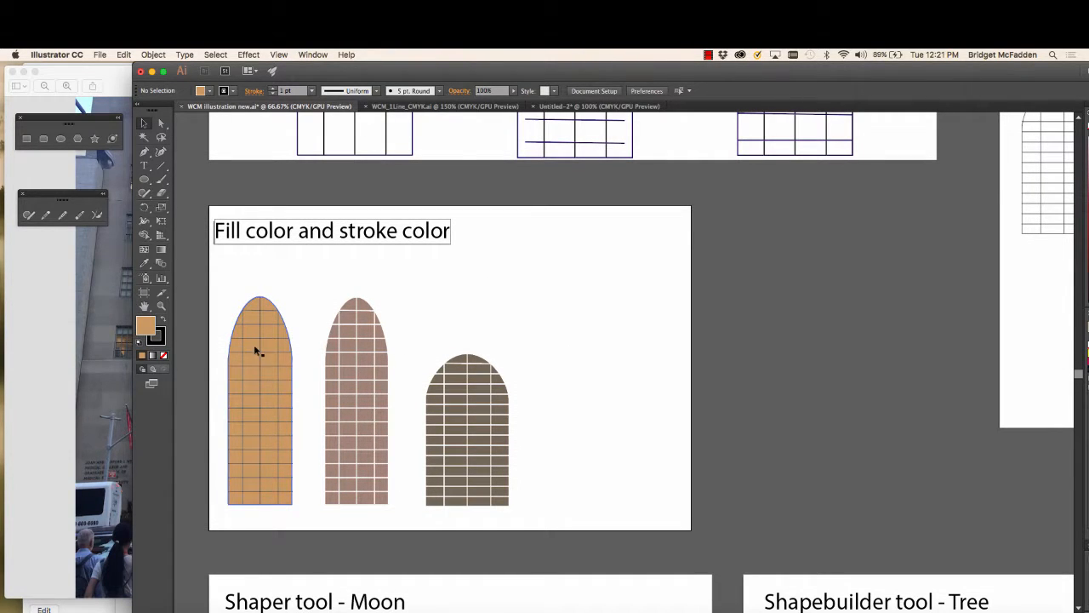
scroll(265, 332, down, 1)
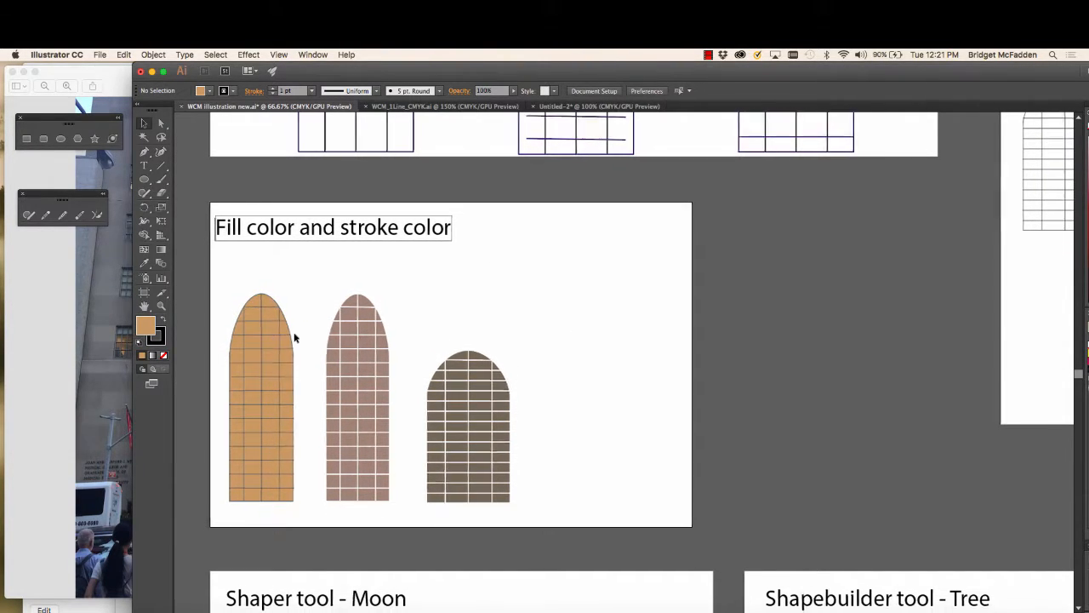
click(254, 297)
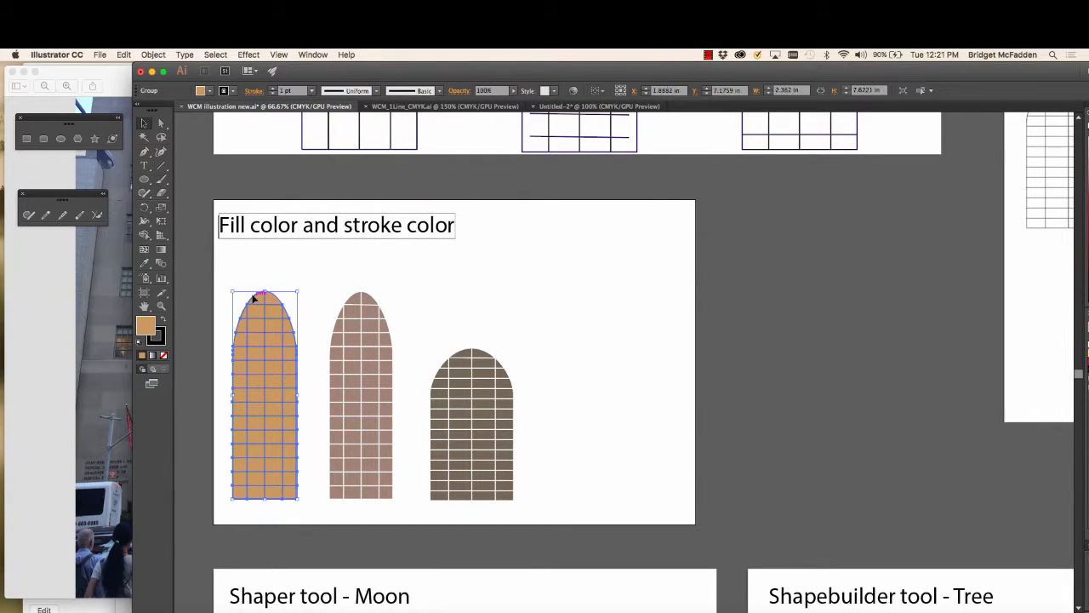
click(234, 91)
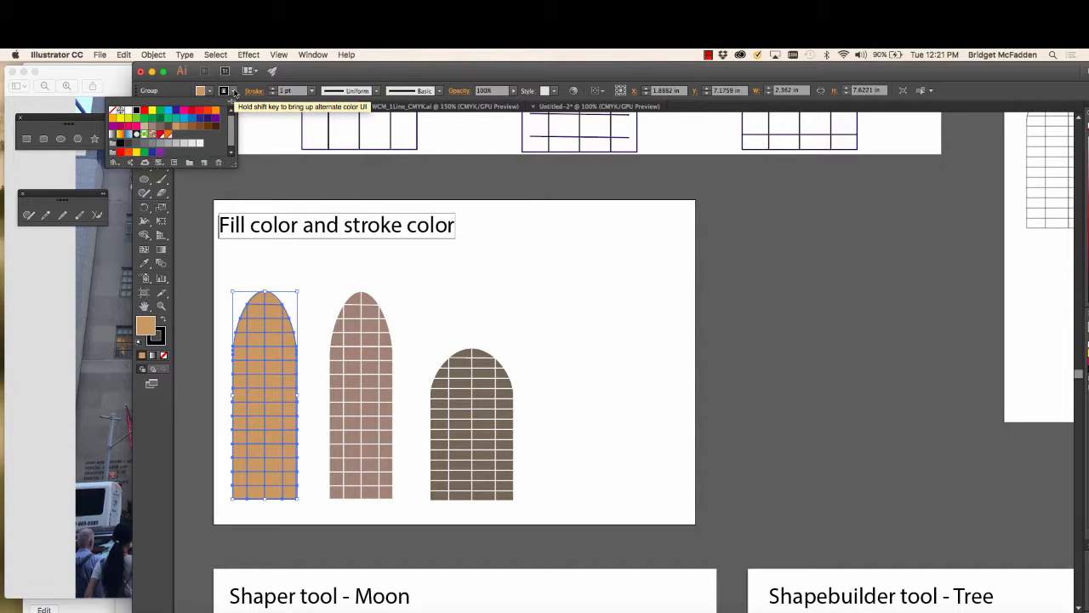
click(126, 112)
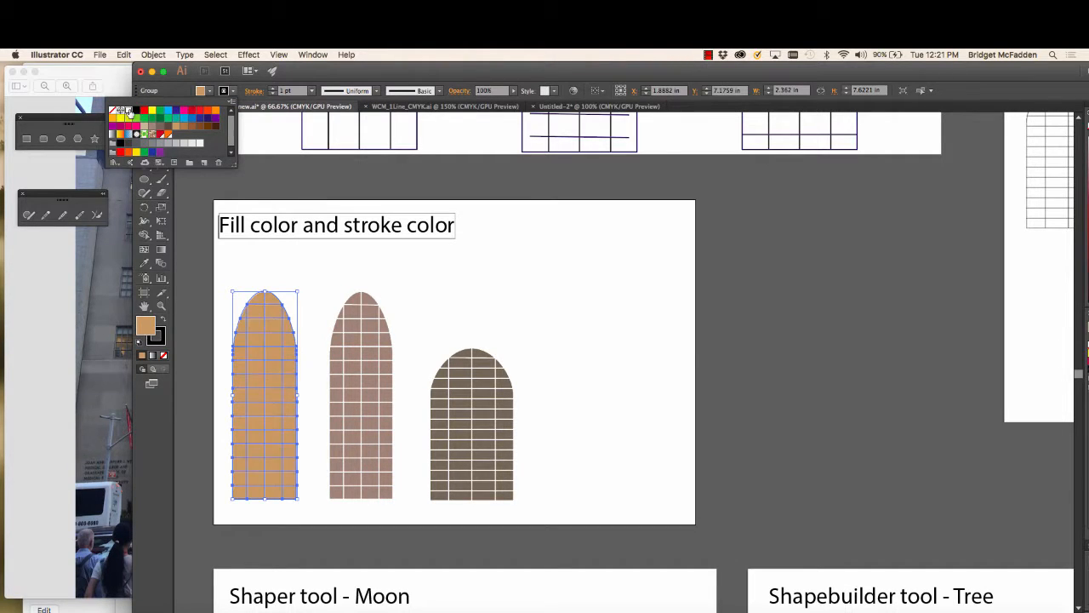
Increase the tan-brown window's stroke weight to 4 pt and deselect the window.
click(273, 89)
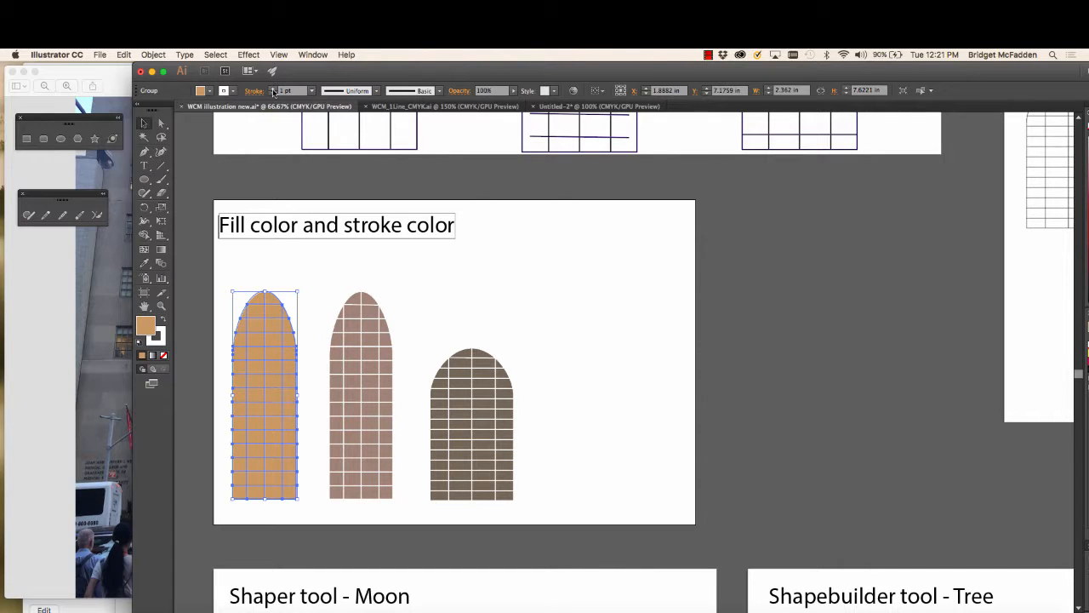
click(273, 90)
click(273, 89)
click(273, 89)
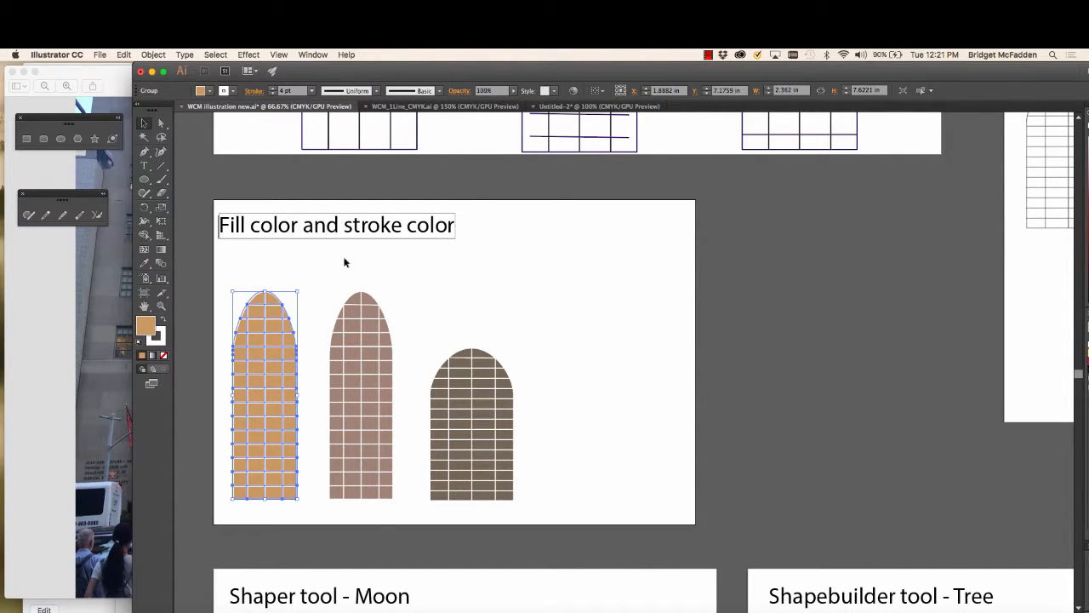
click(331, 261)
Check the fill and stroke settings of the short dark-brown arched window, leaving it deselected.
scroll(311, 282, down, 2)
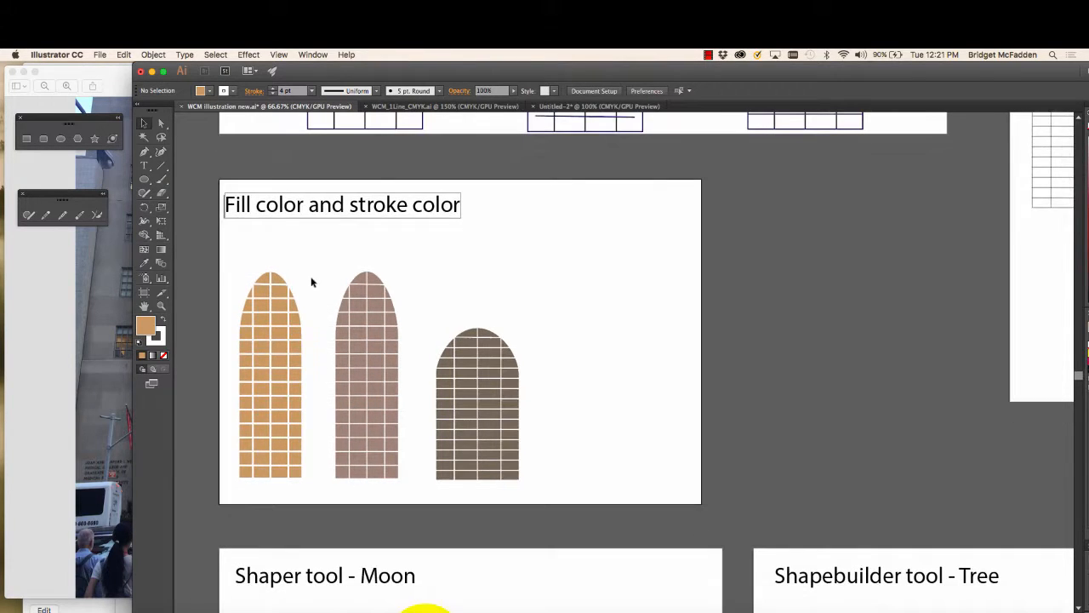
click(480, 370)
scroll(468, 340, right, 2)
scroll(468, 340, down, 1)
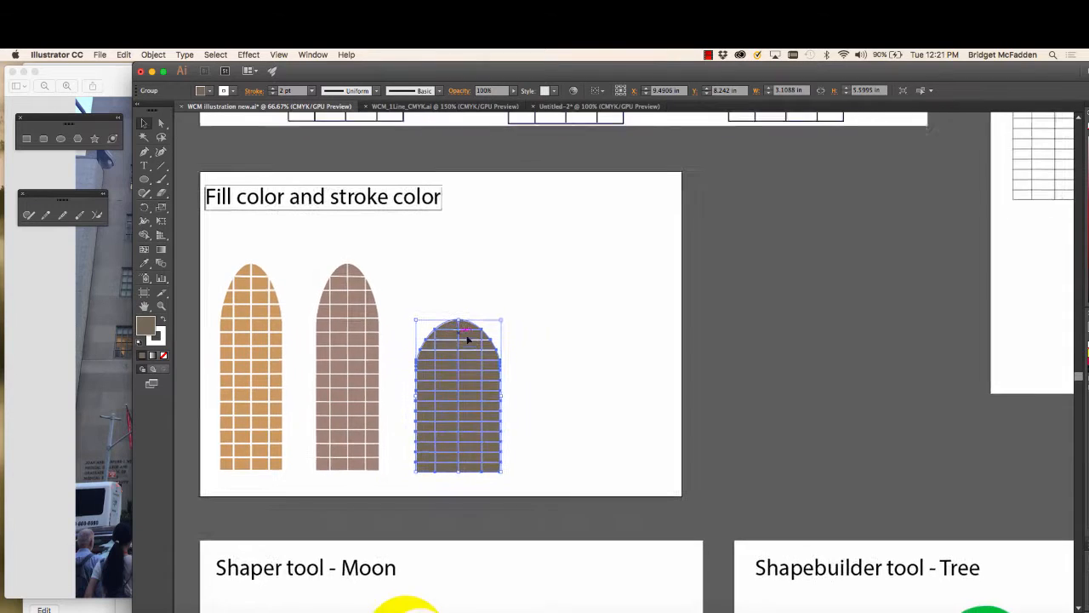
click(534, 343)
scroll(532, 338, right, 2)
scroll(532, 339, down, 1)
click(452, 360)
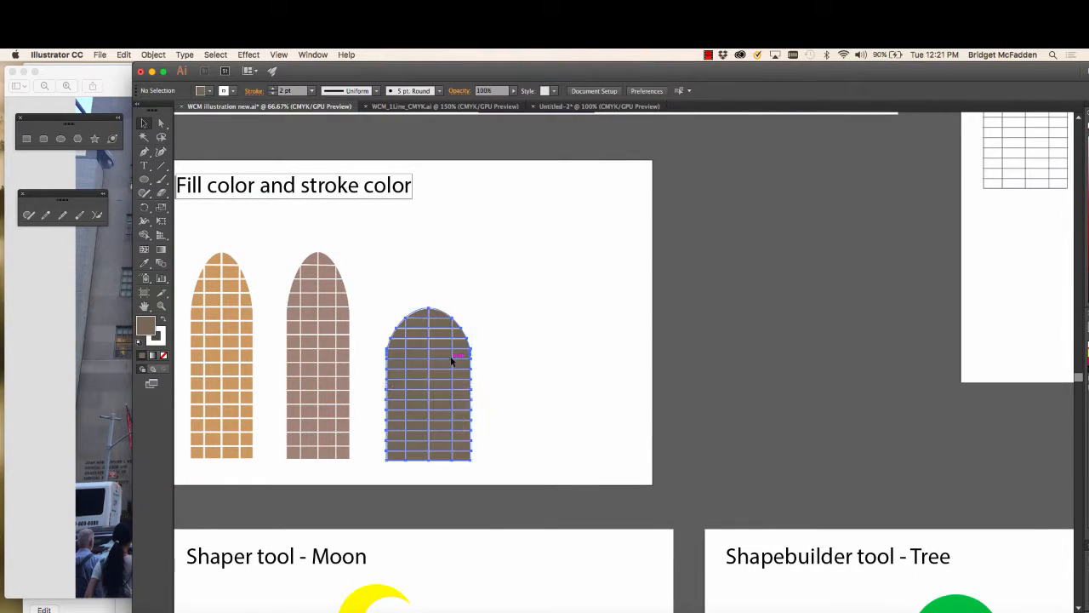
click(373, 261)
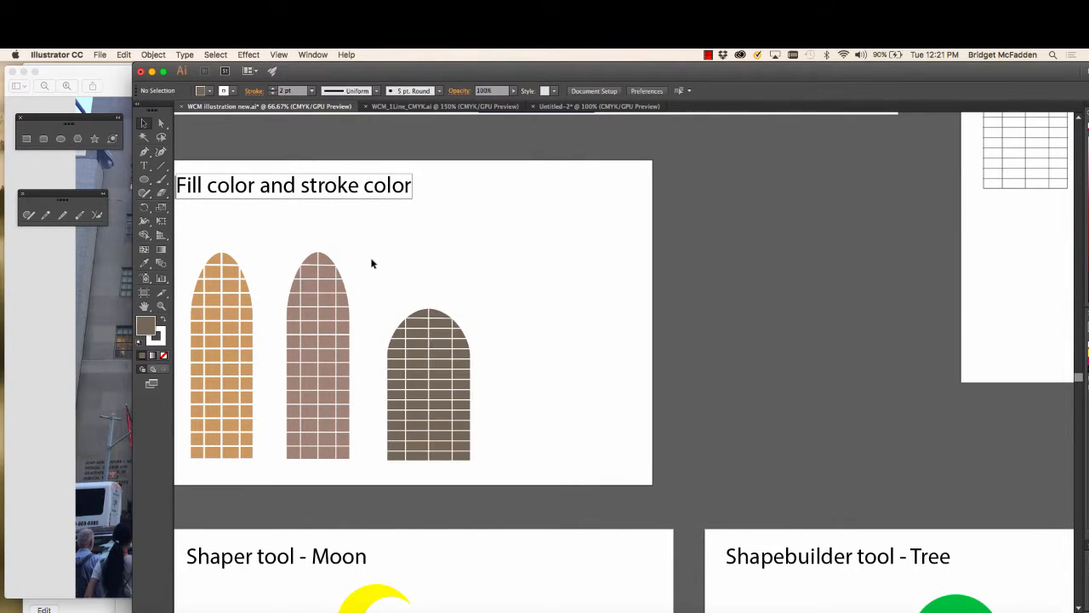
Duplicate the mauve tall arched window to the empty area beside the short dark-brown window, and deselect the copy.
click(319, 292)
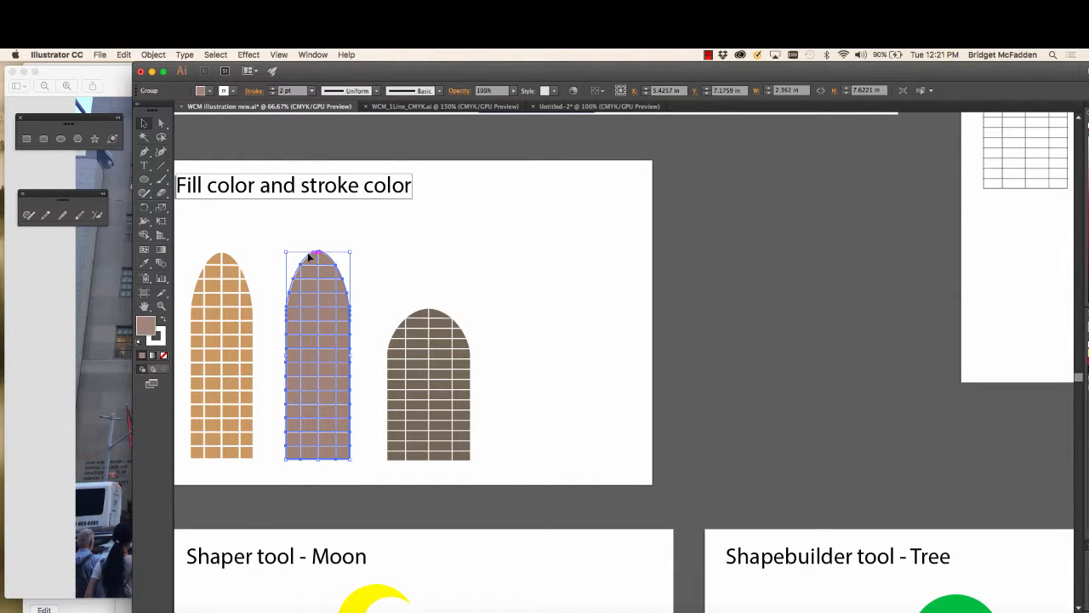
drag(312, 257, 552, 264)
click(587, 280)
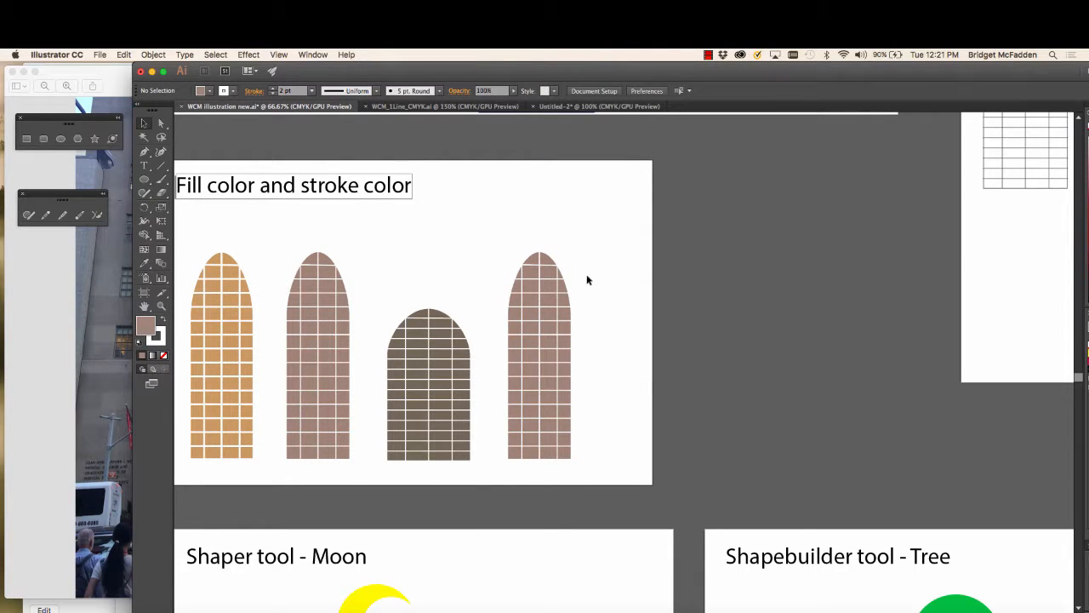
View the "Shaper tool - Moon" artboard, examine the full campus.JPG photo in Preview for reference, and return to Illustrator.
scroll(596, 336, down, 10)
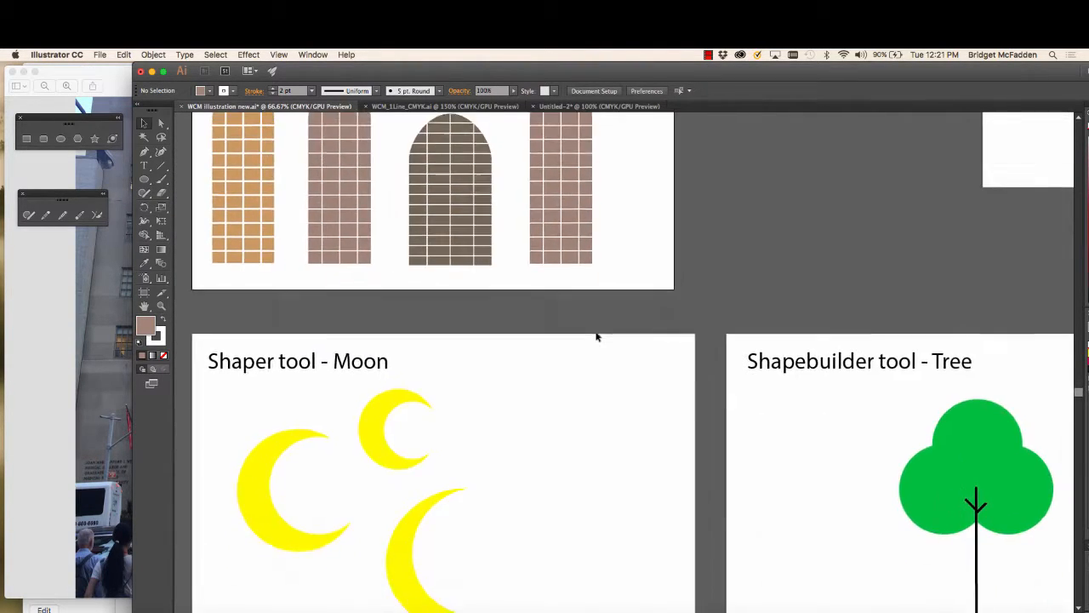
scroll(596, 337, down, 3)
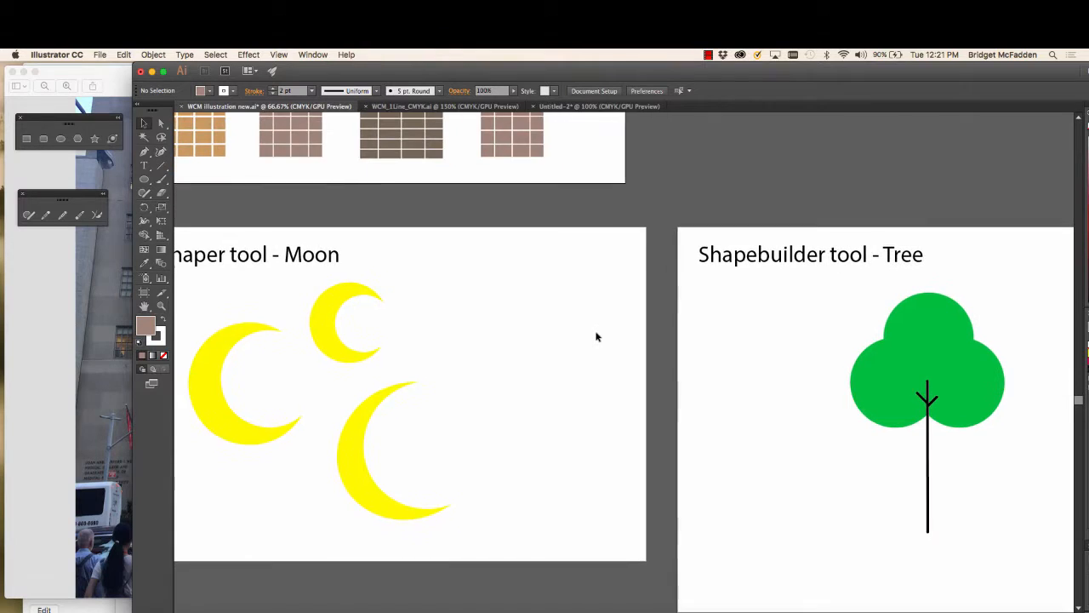
scroll(596, 337, left, 2)
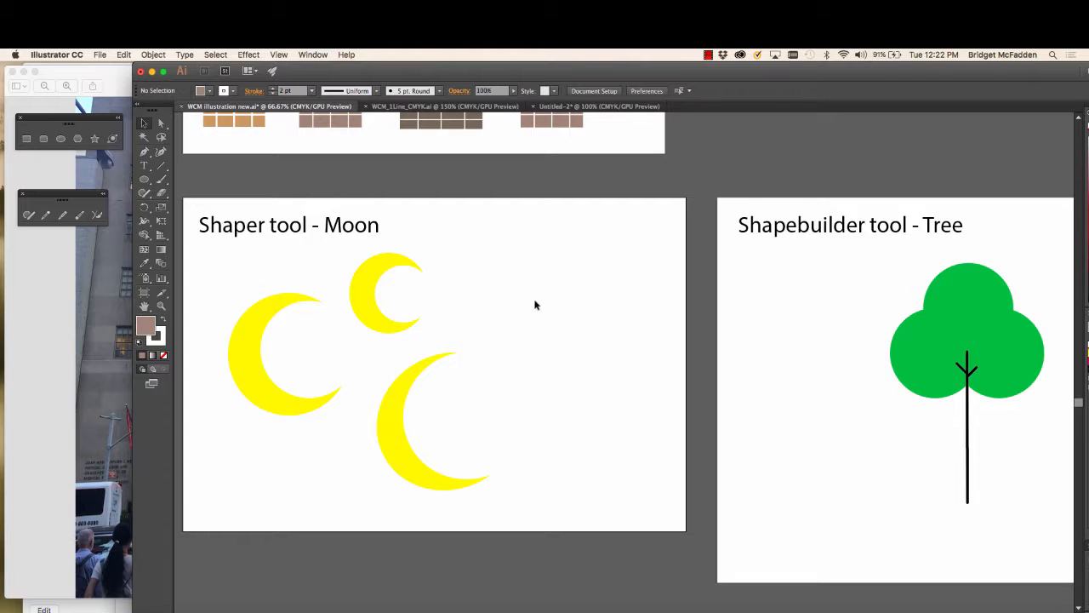
scroll(535, 304, left, 2)
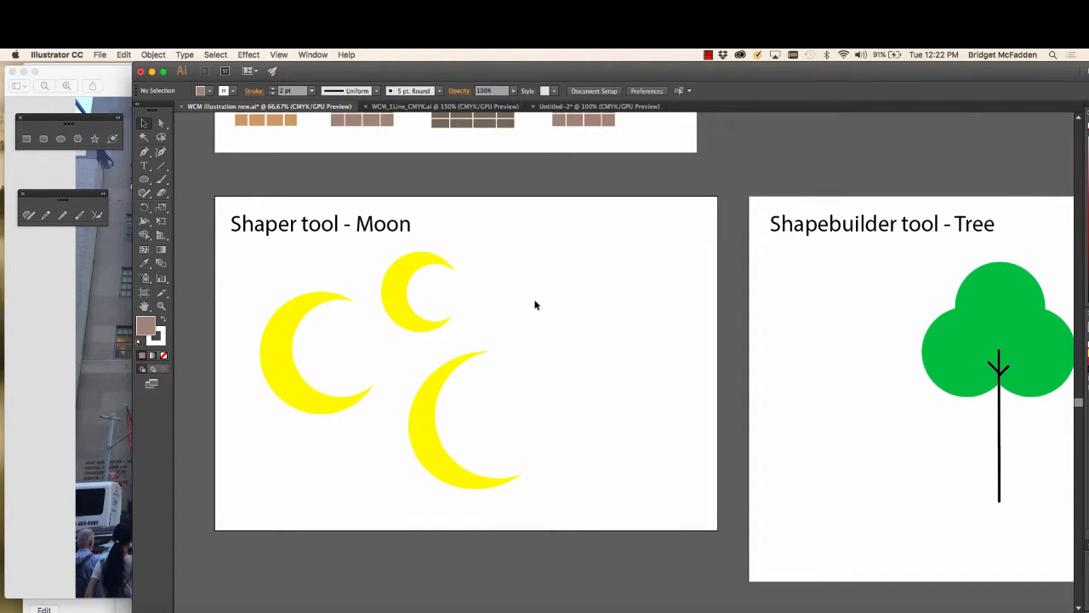
key(super+1)
key(super+minus)
click(94, 395)
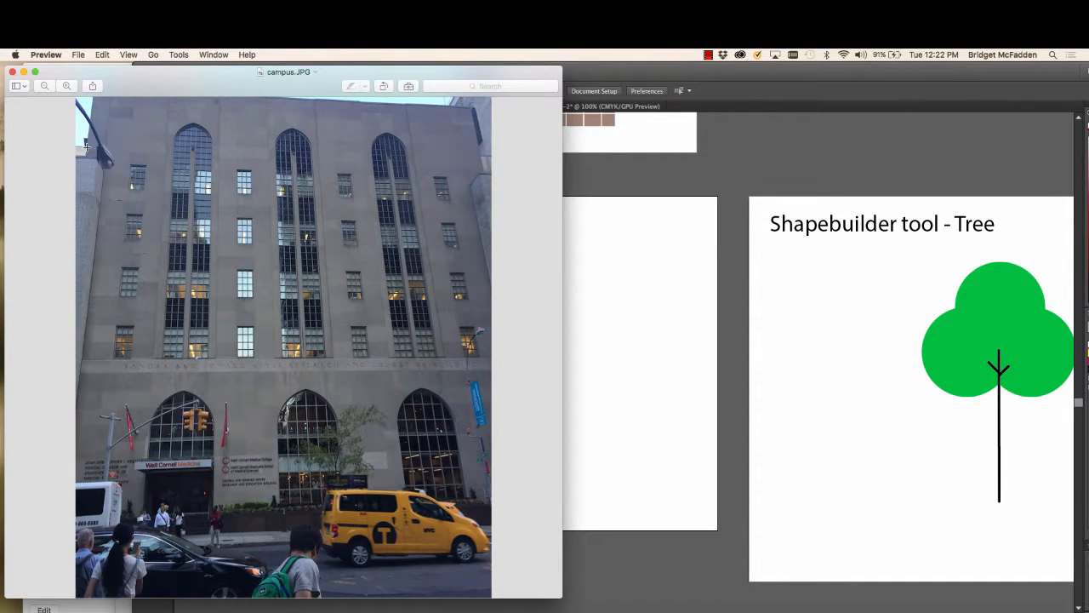
scroll(98, 162, up, 3)
key(super+minus)
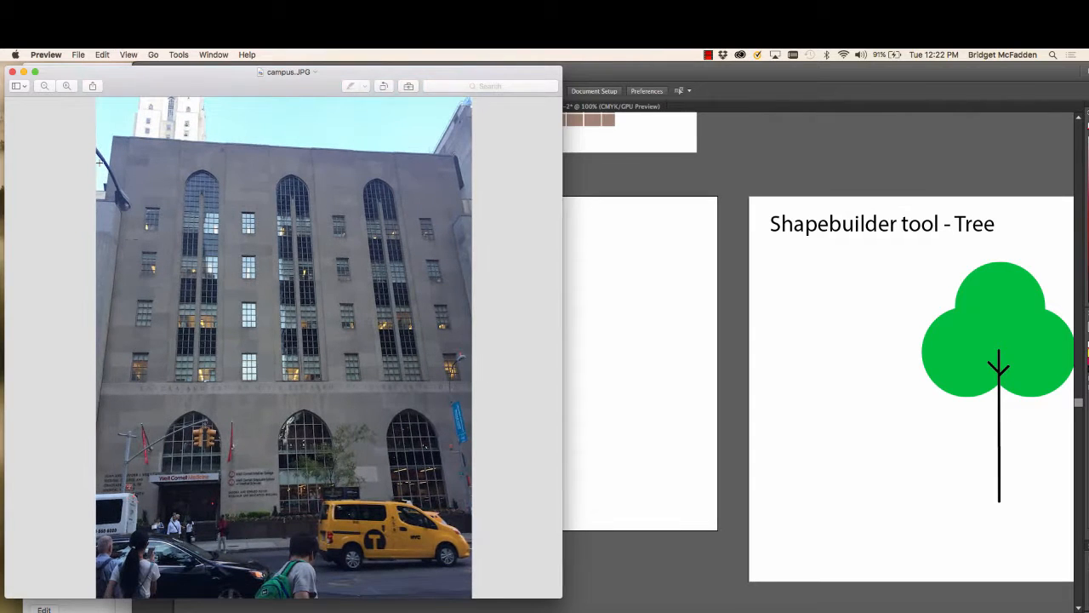
click(691, 316)
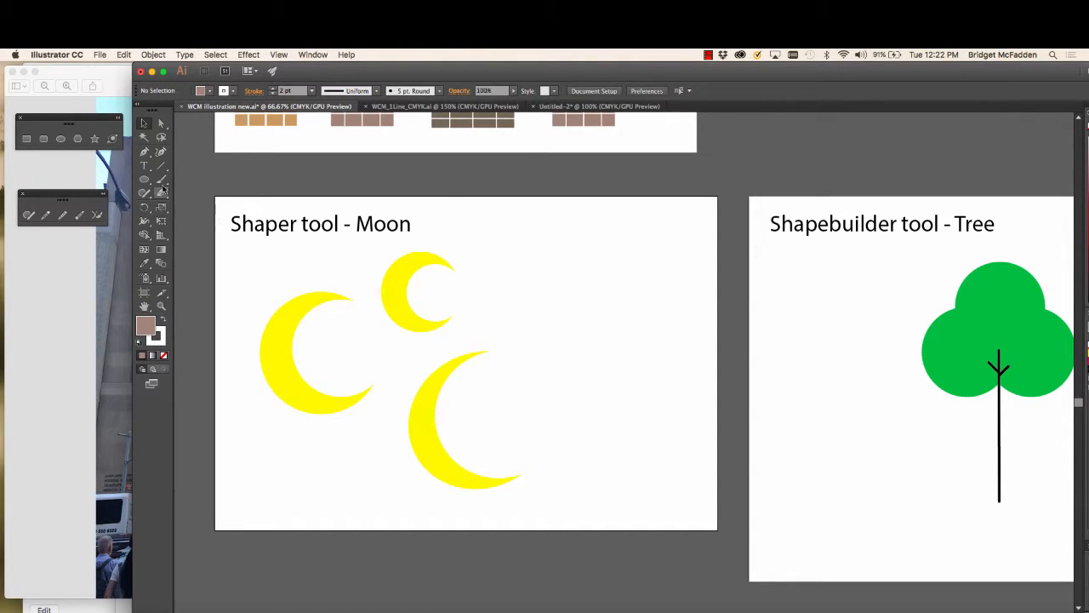
Draw a circle about 4 in in diameter on the "Shaper tool - Moon" artboard and move it closer to the smallest moon.
click(60, 139)
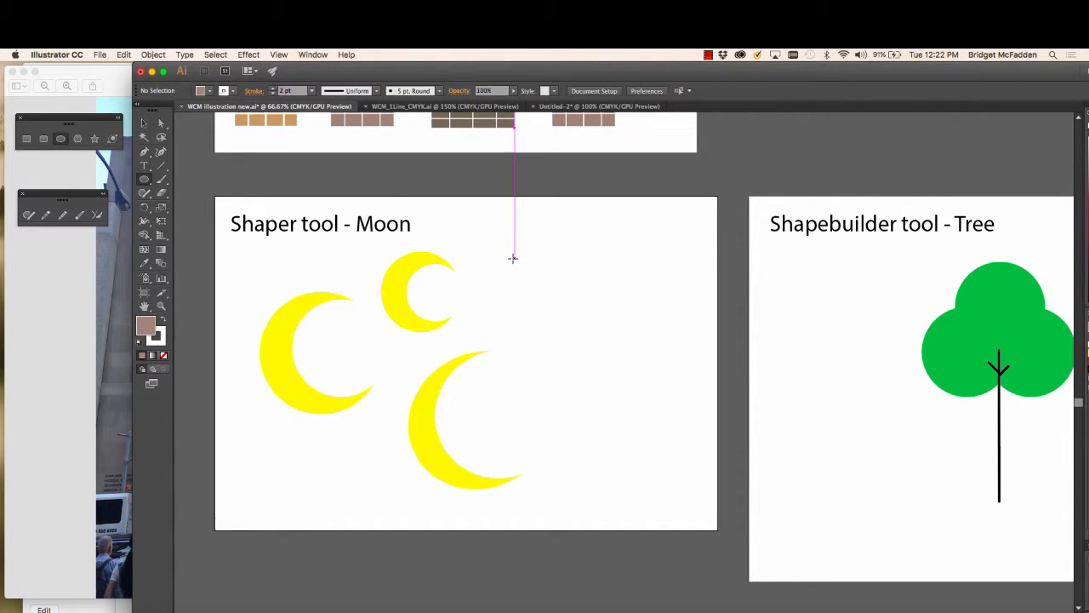
drag(512, 257, 585, 368)
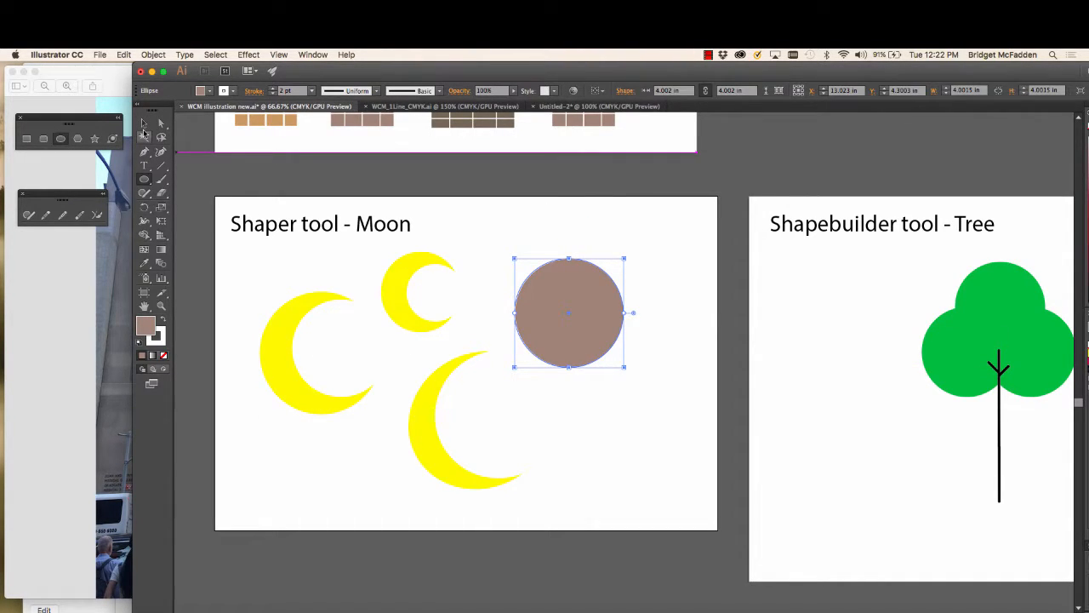
click(144, 125)
drag(579, 287, 548, 260)
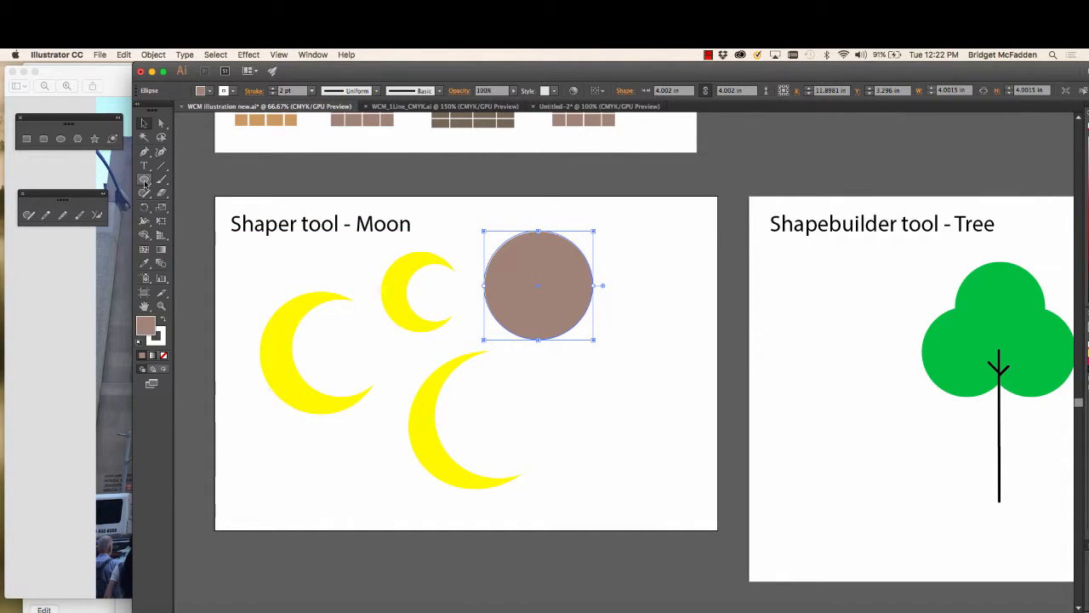
Draw a second circle about 3.72 in in diameter overlapping the first one, and fill it with orange.
click(144, 180)
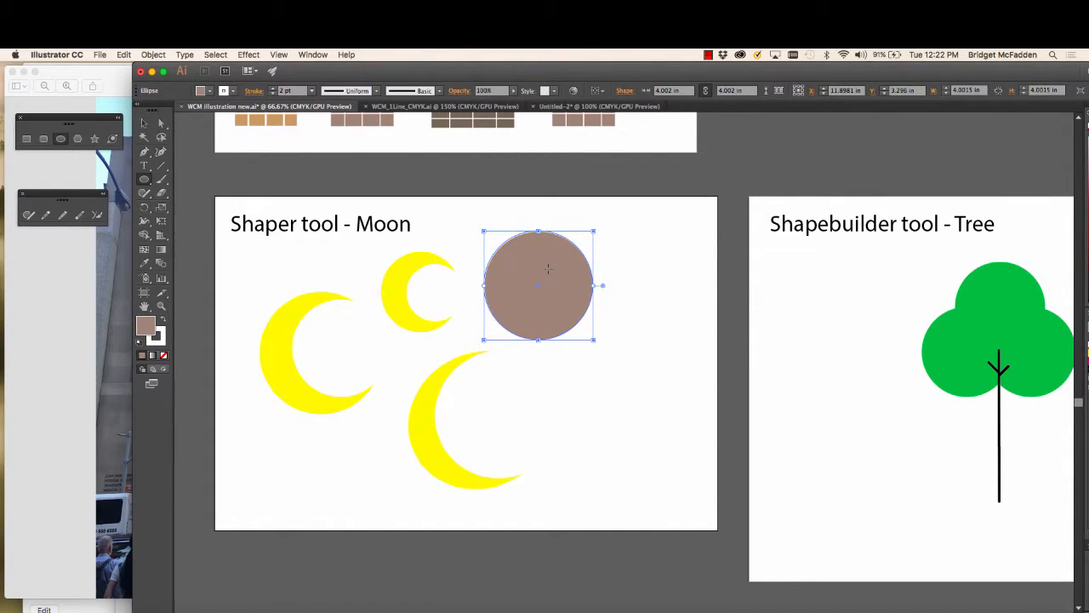
drag(548, 269, 648, 370)
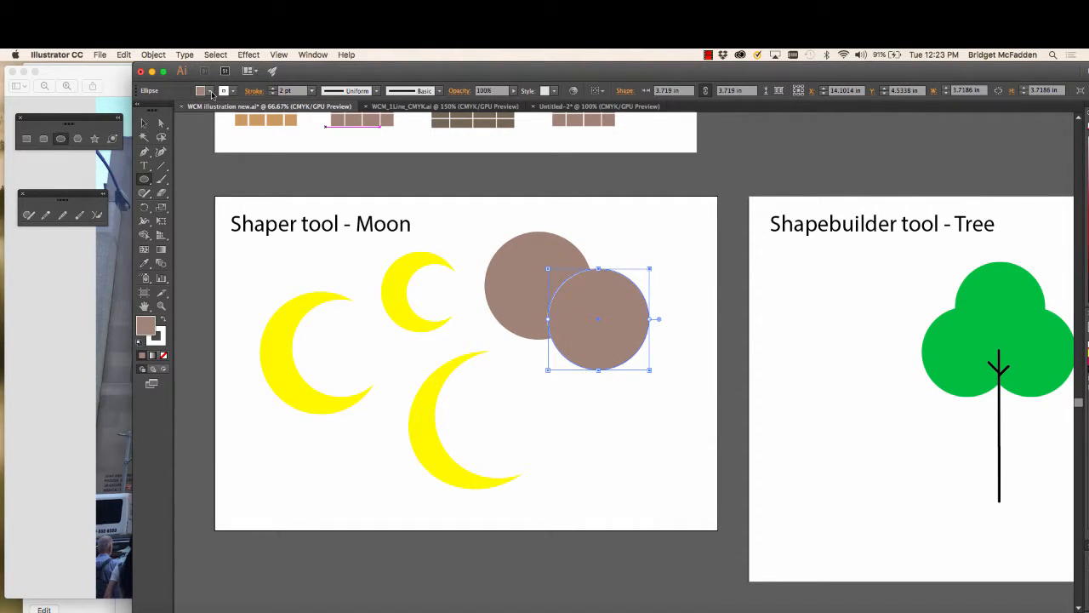
click(210, 91)
click(193, 111)
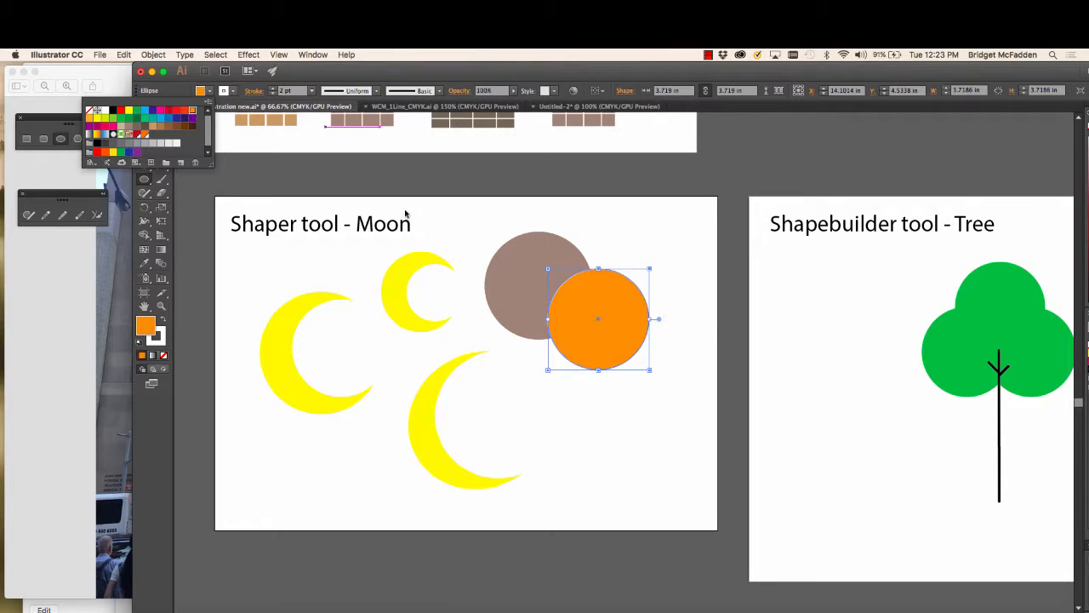
click(580, 317)
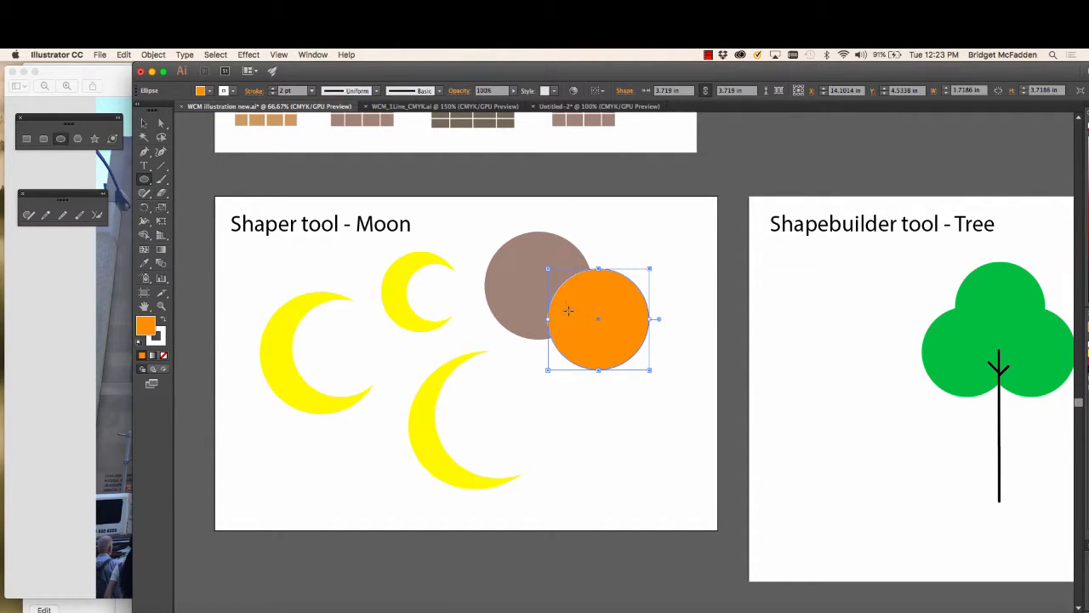
click(351, 258)
key(Return)
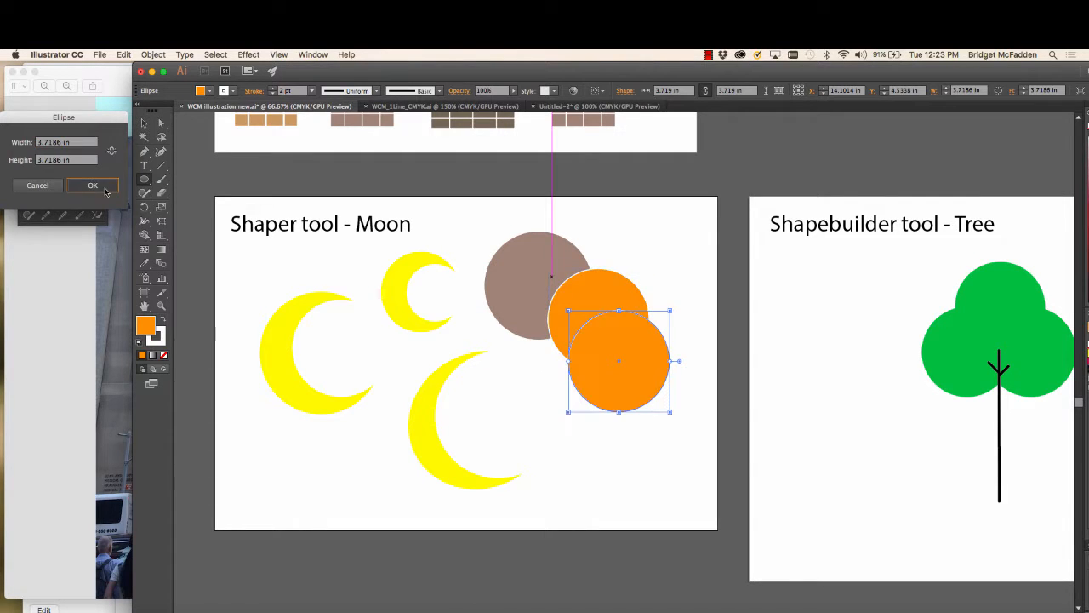
key(Delete)
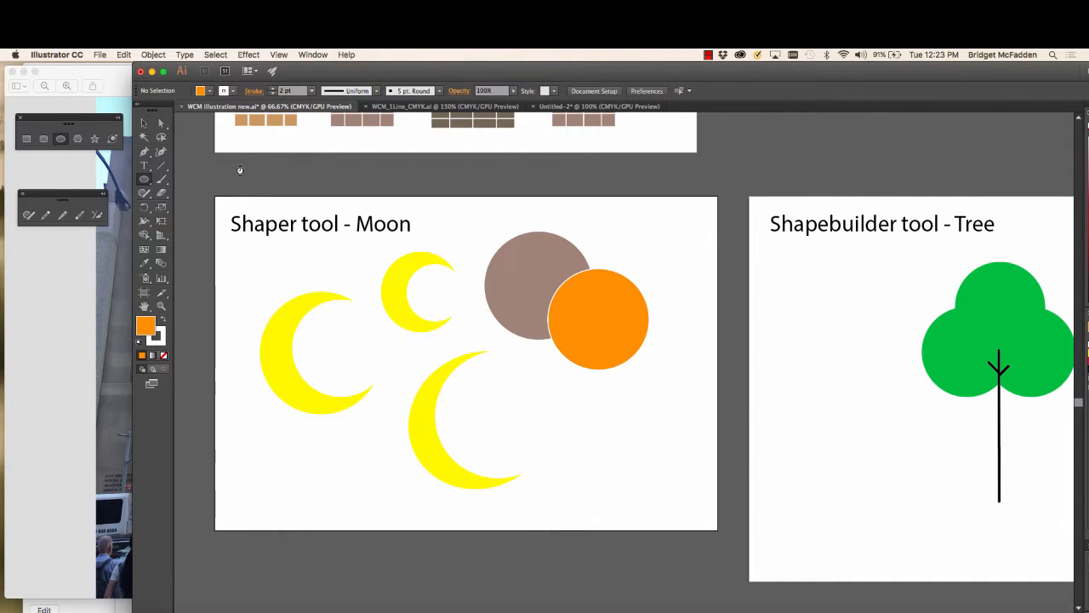
Move the orange circle up and to the left so it covers more of the mauve circle.
click(144, 122)
click(583, 319)
drag(591, 309, 558, 290)
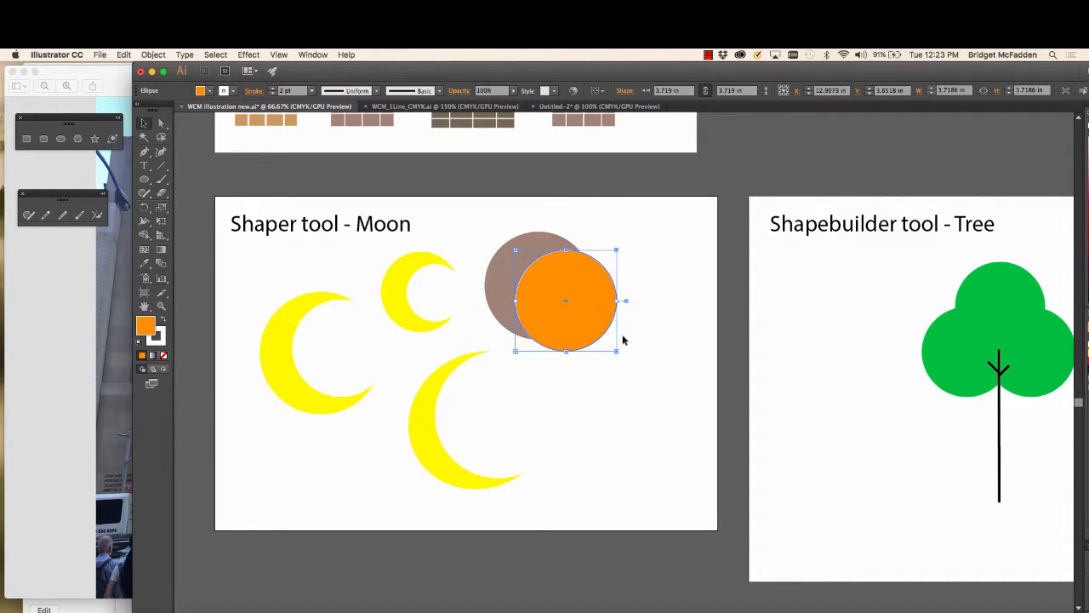
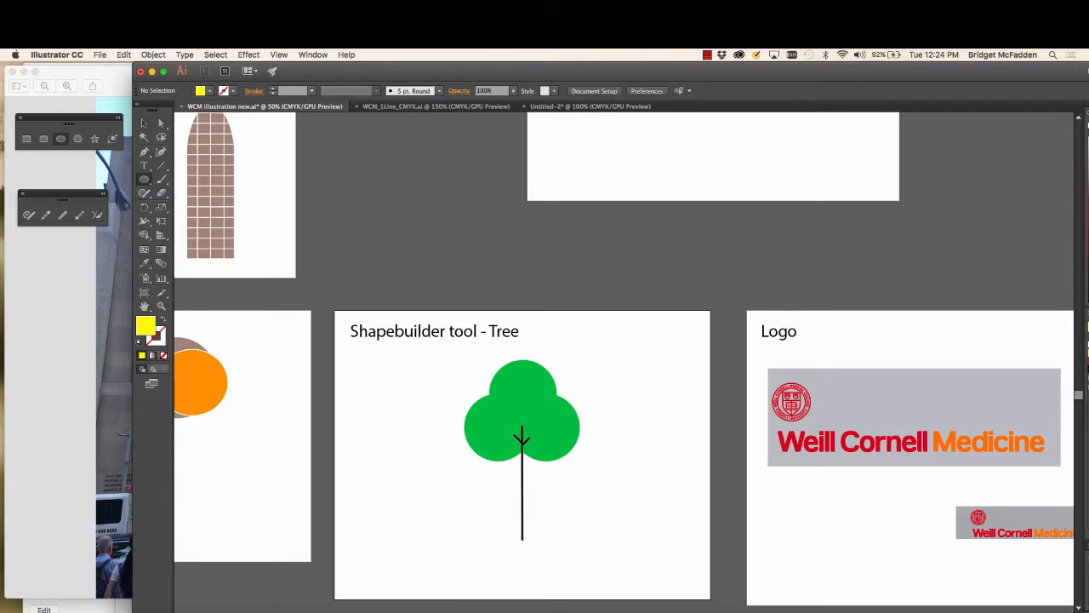
Draw two overlapping yellow ellipses and a 2.66 in circle beside the green tree, and raise the circle level with its neighboring ellipse.
drag(632, 363, 673, 413)
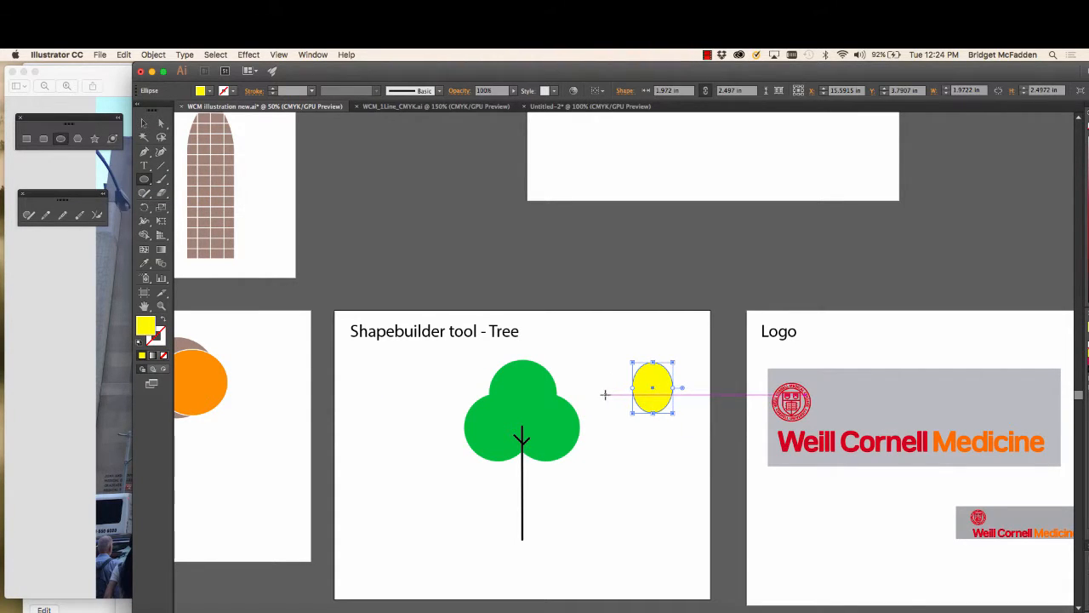
drag(605, 394, 655, 451)
drag(646, 412, 700, 465)
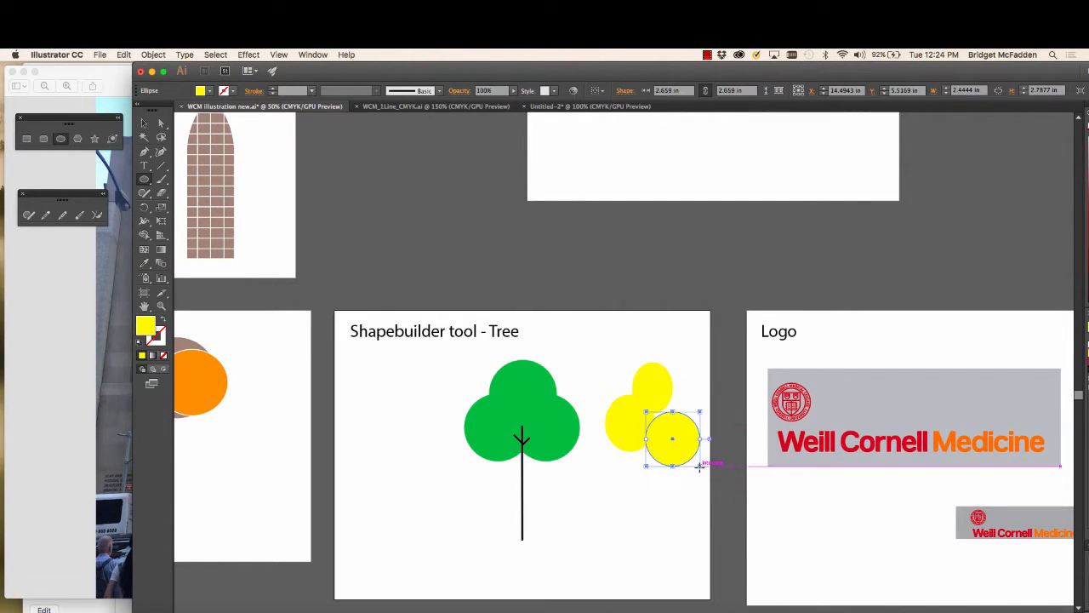
key(v)
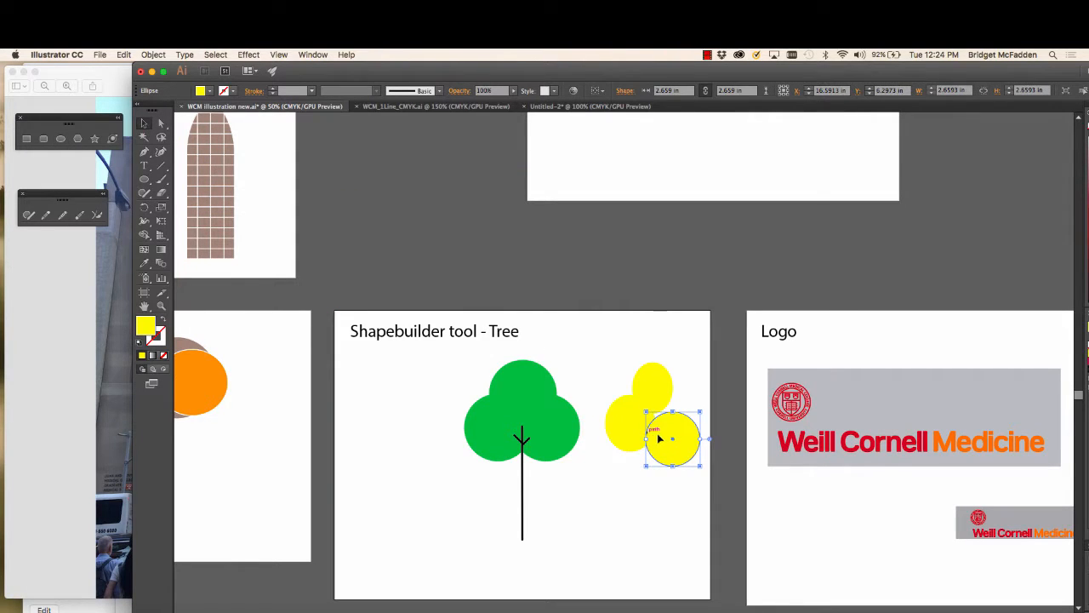
drag(661, 435, 659, 422)
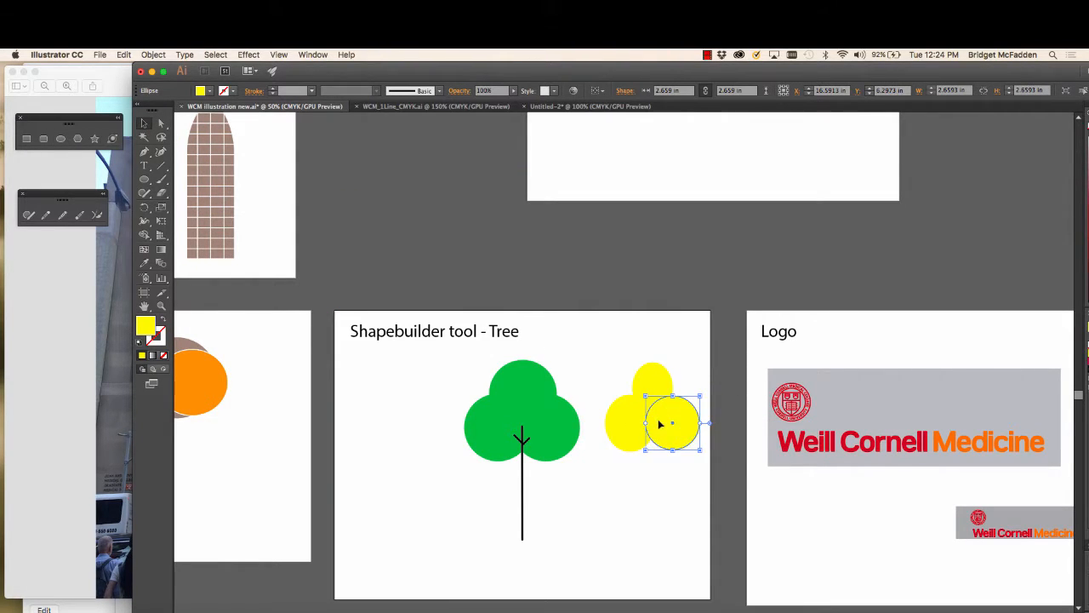
Enlarge the top yellow ellipse to about 2.21 by 2.80 in and center it above the two lower yellow shapes.
click(638, 496)
click(652, 383)
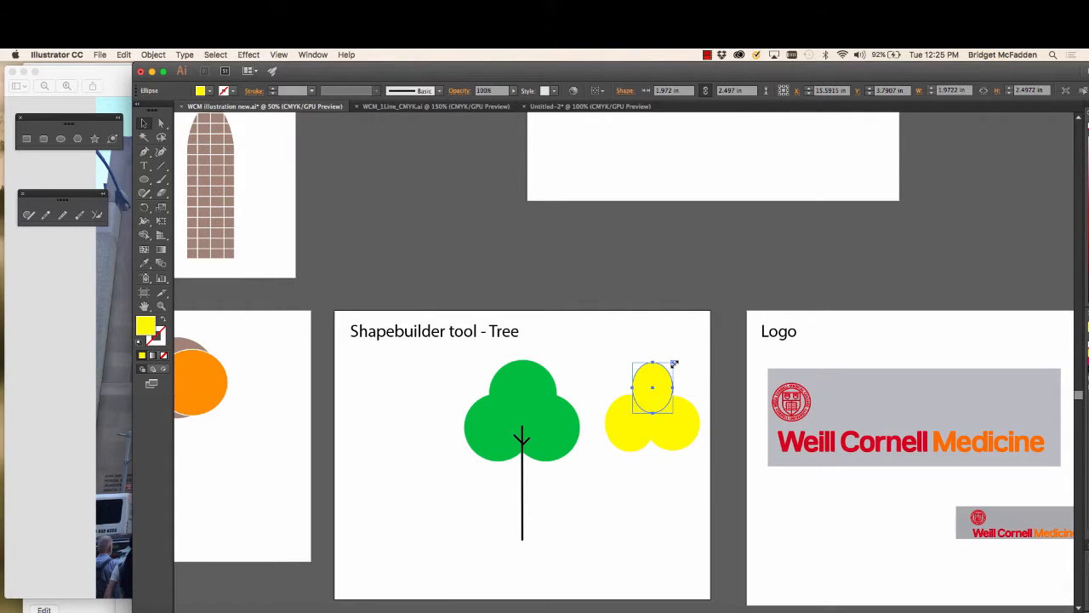
drag(674, 364, 678, 356)
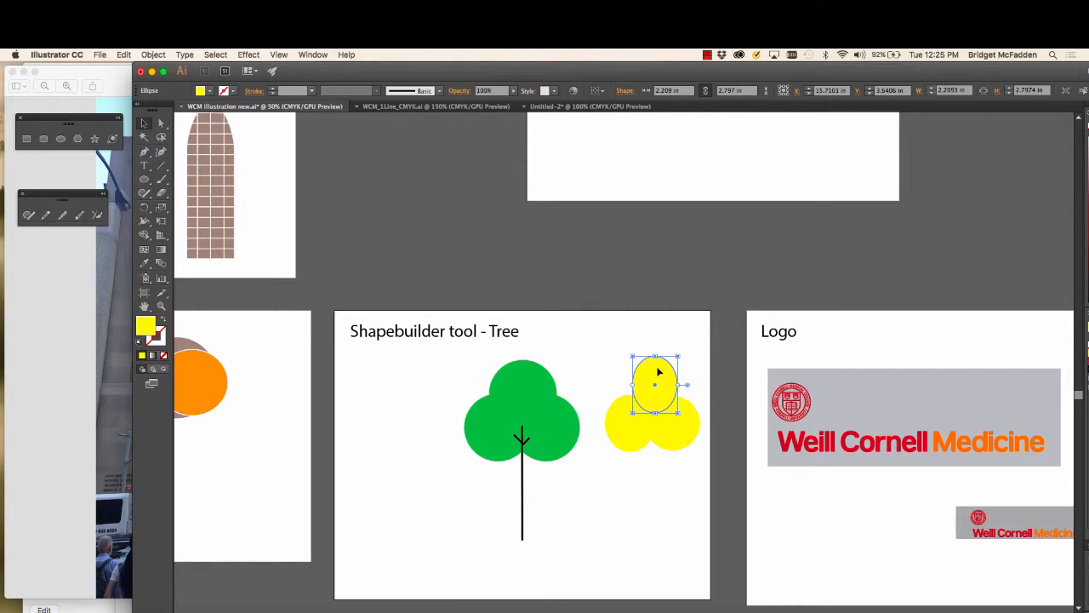
click(649, 468)
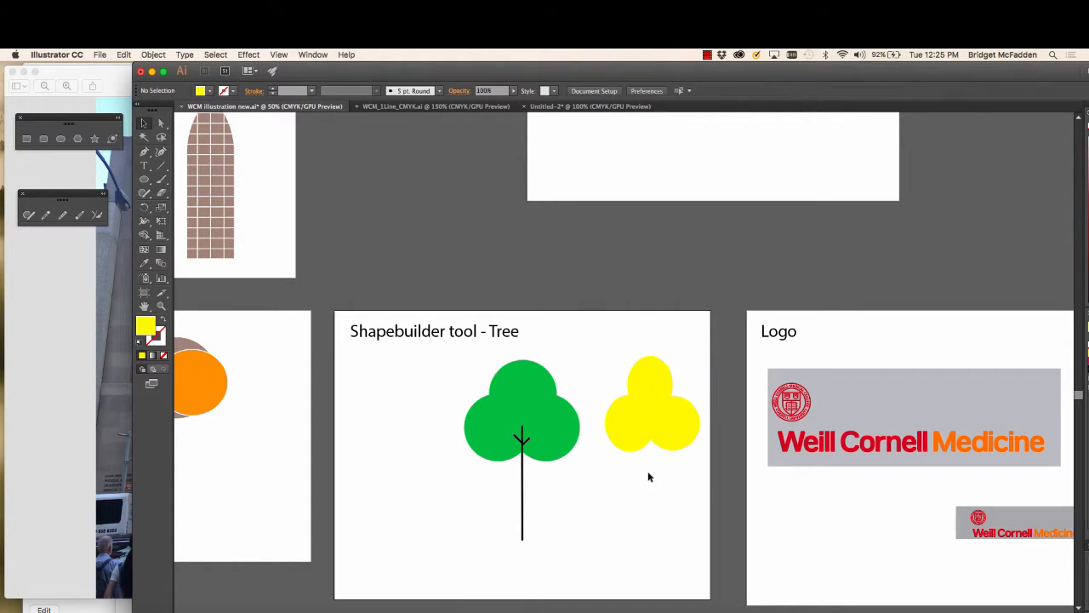
click(638, 426)
click(652, 384)
click(676, 436)
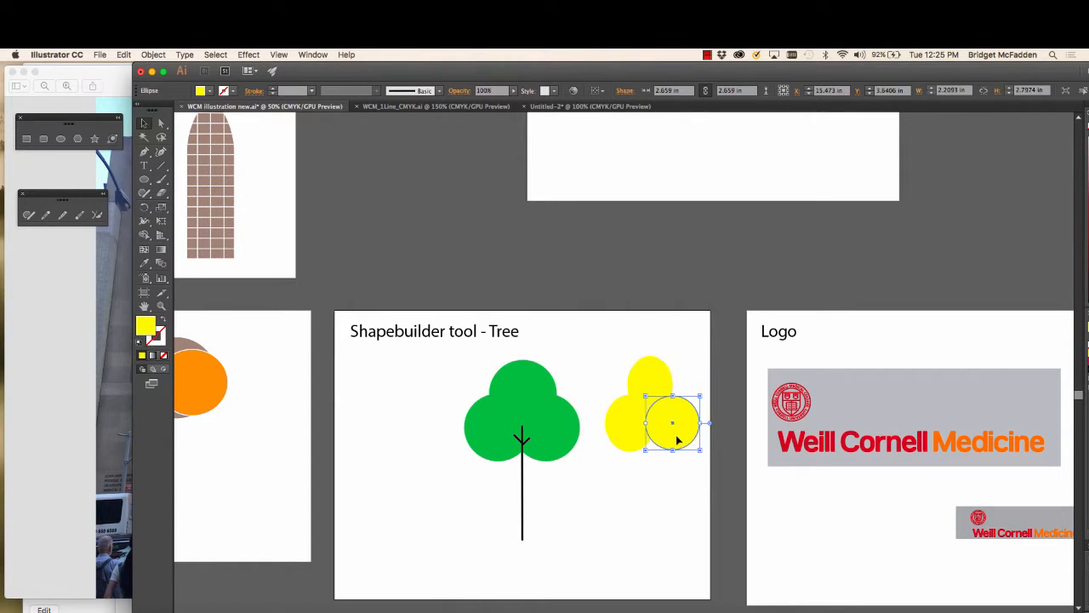
click(517, 390)
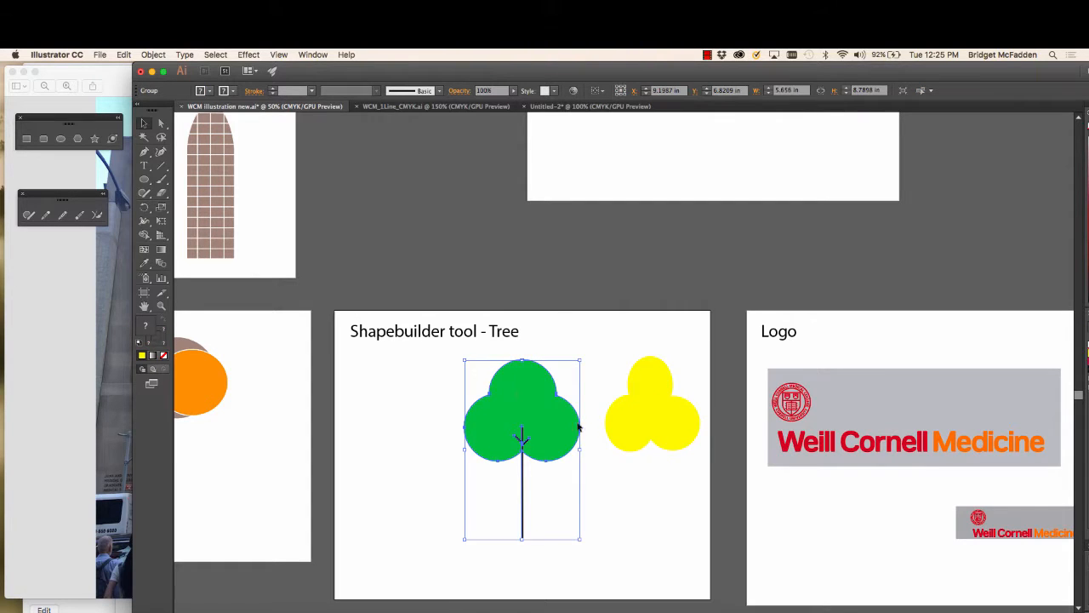
click(635, 480)
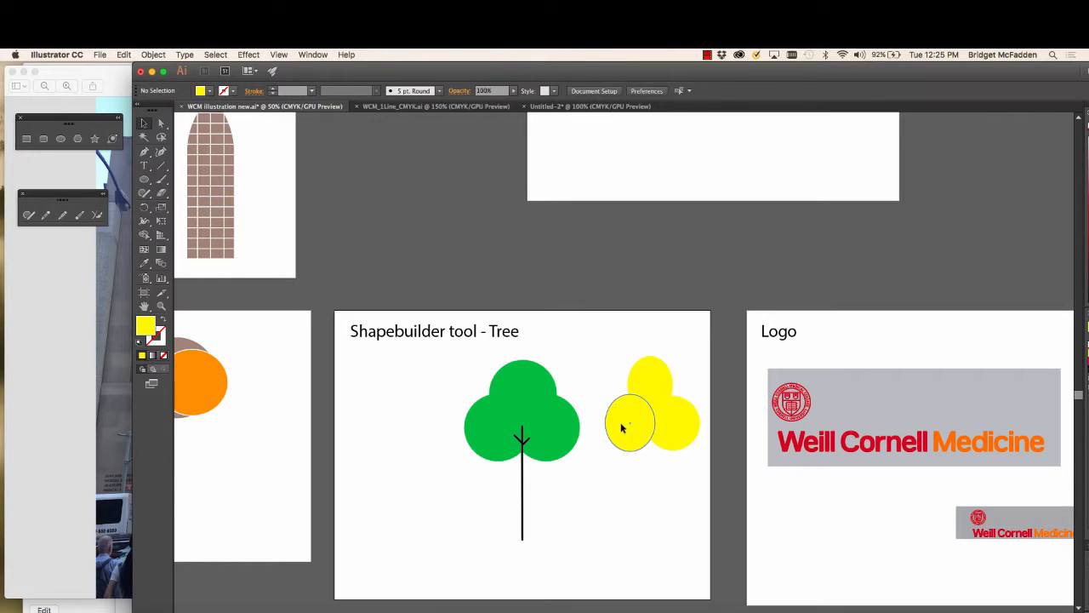
Merge the three overlapping yellow shapes into a single treetop with the Shape Builder tool.
click(623, 429)
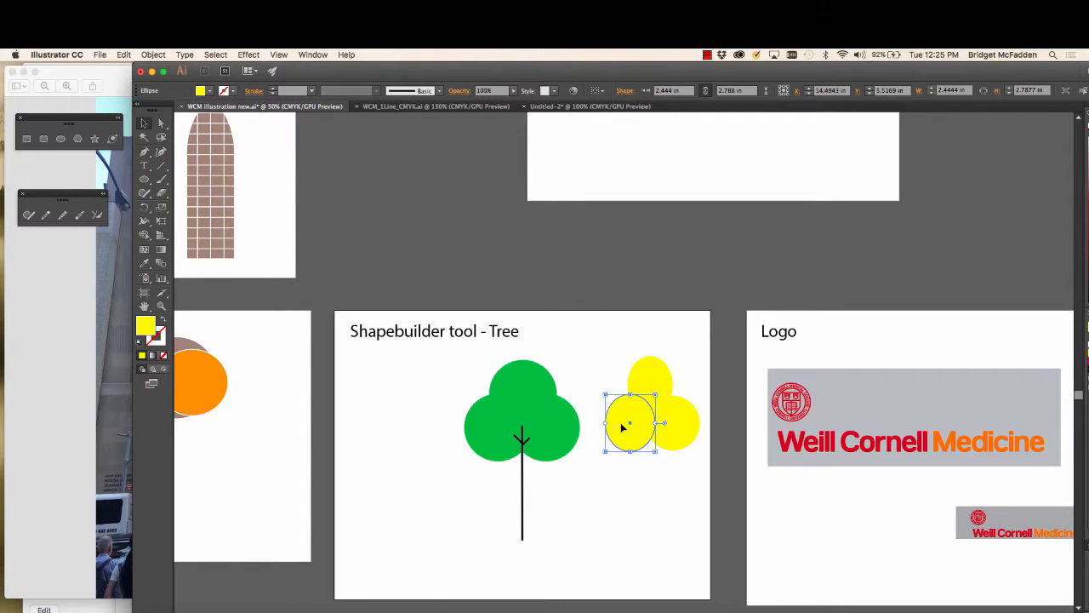
shift+click(652, 376)
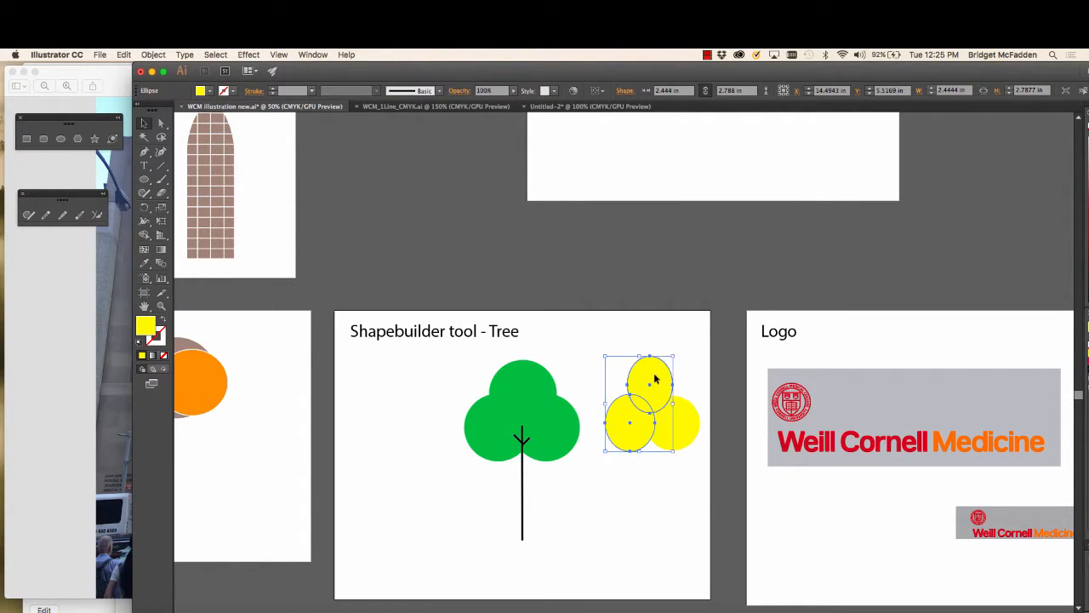
shift+click(683, 434)
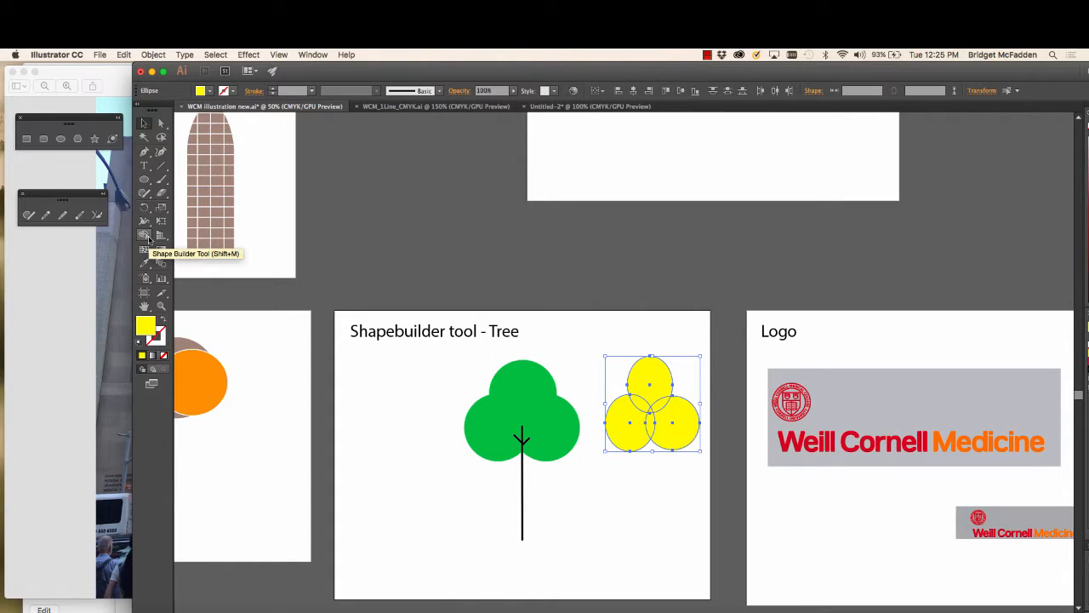
drag(149, 240, 180, 235)
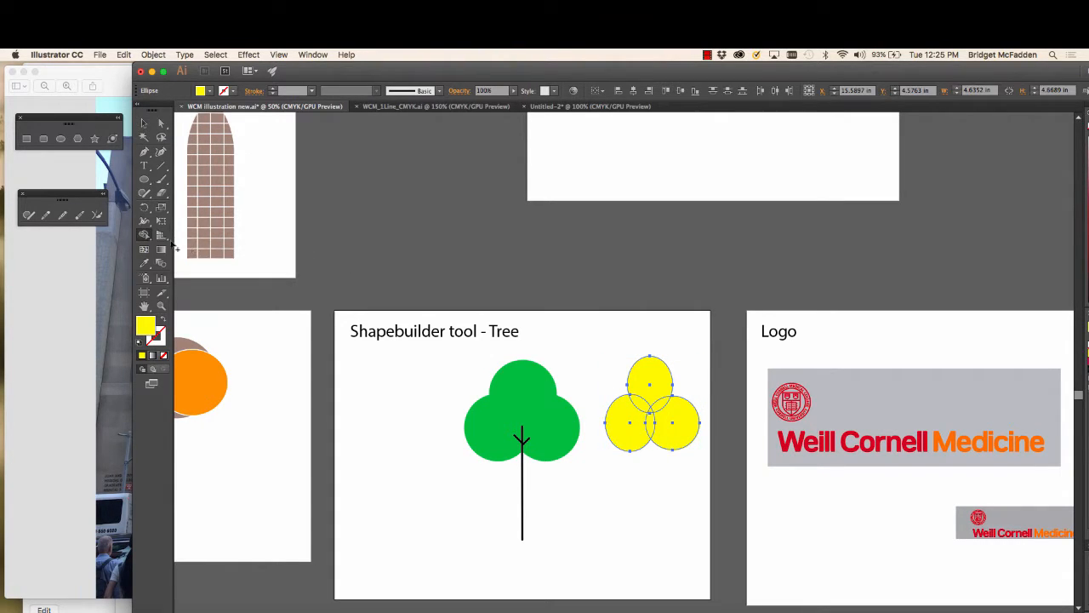
mouse_move(676, 428)
mouse_down()
mouse_move(638, 430)
mouse_move(647, 394)
mouse_move(666, 413)
mouse_move(651, 414)
mouse_up()
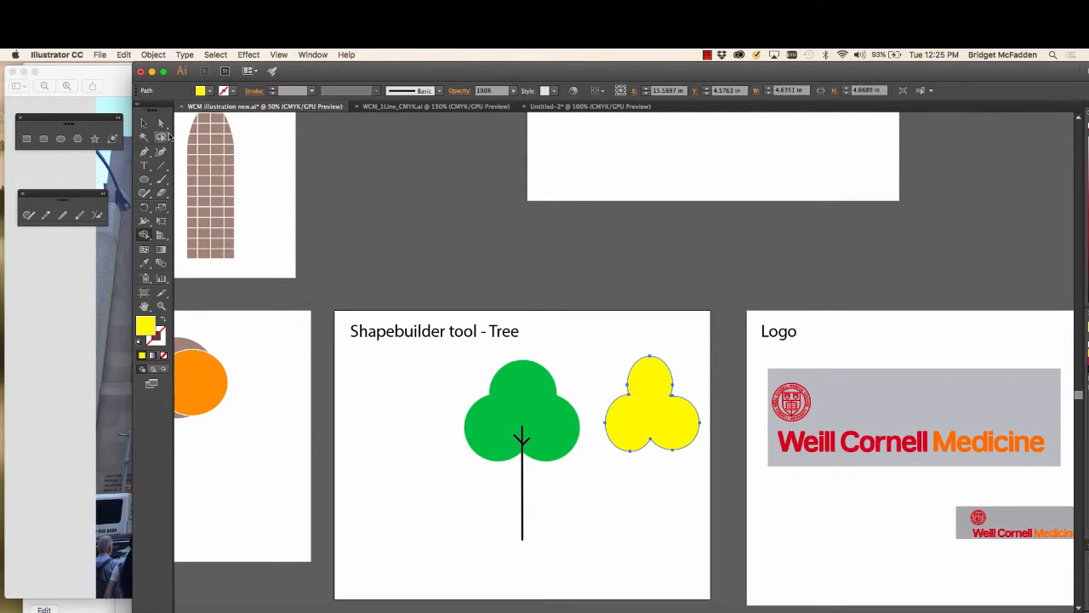
Draw a vertical trunk line about 6.47 in long down from the yellow treetop, with a 4 pt purple stroke.
click(163, 167)
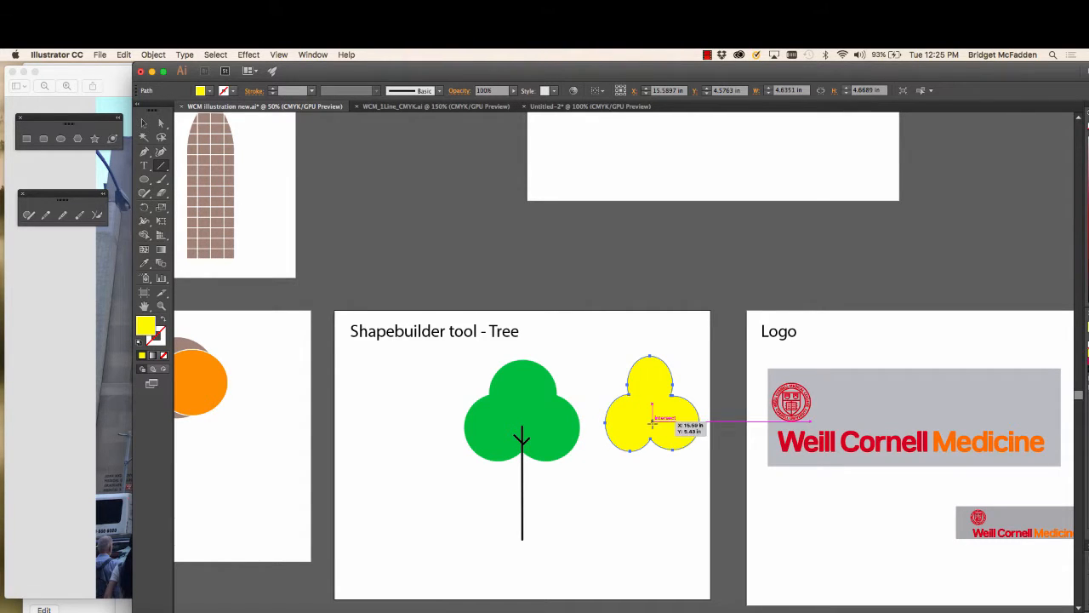
drag(651, 422, 652, 553)
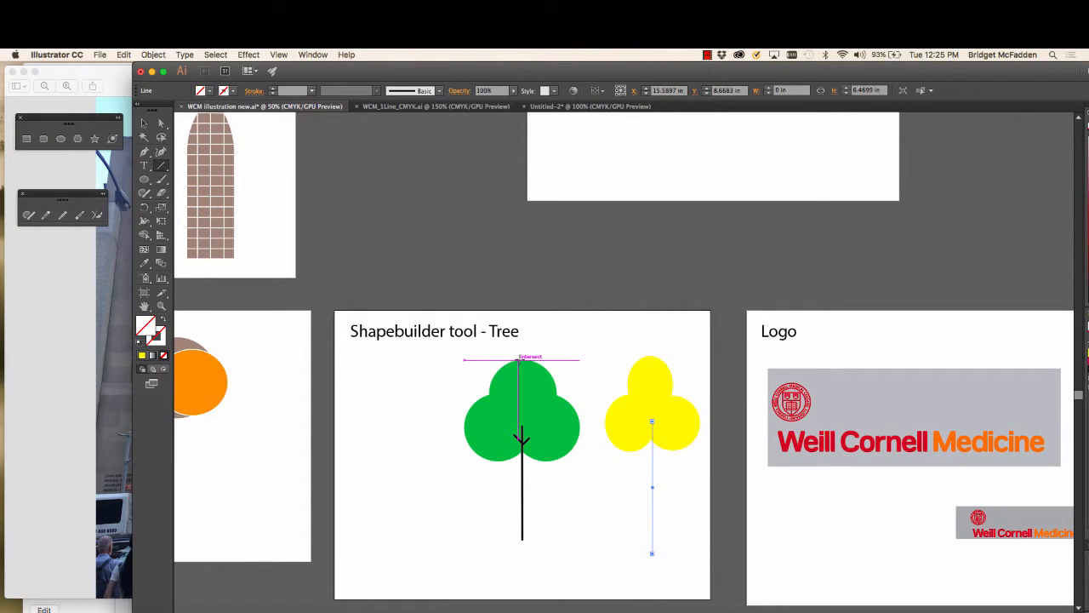
click(273, 91)
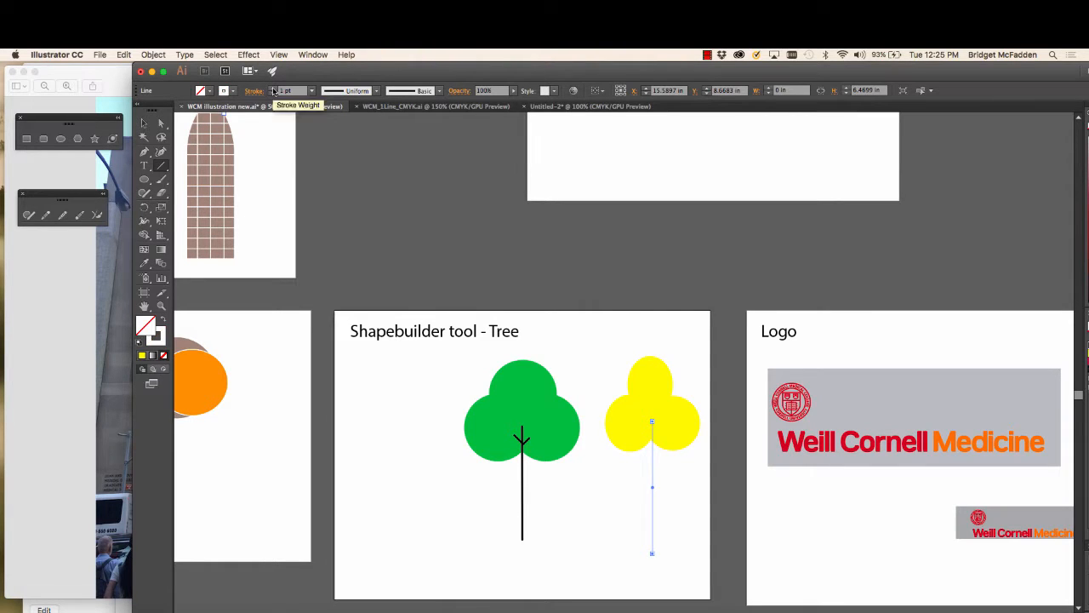
click(234, 91)
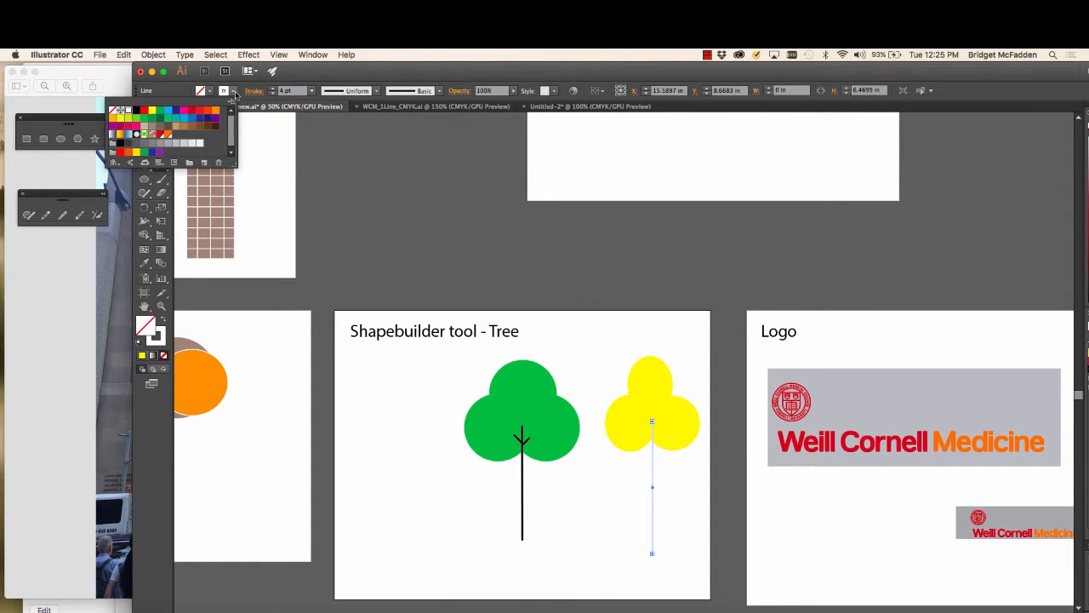
click(215, 119)
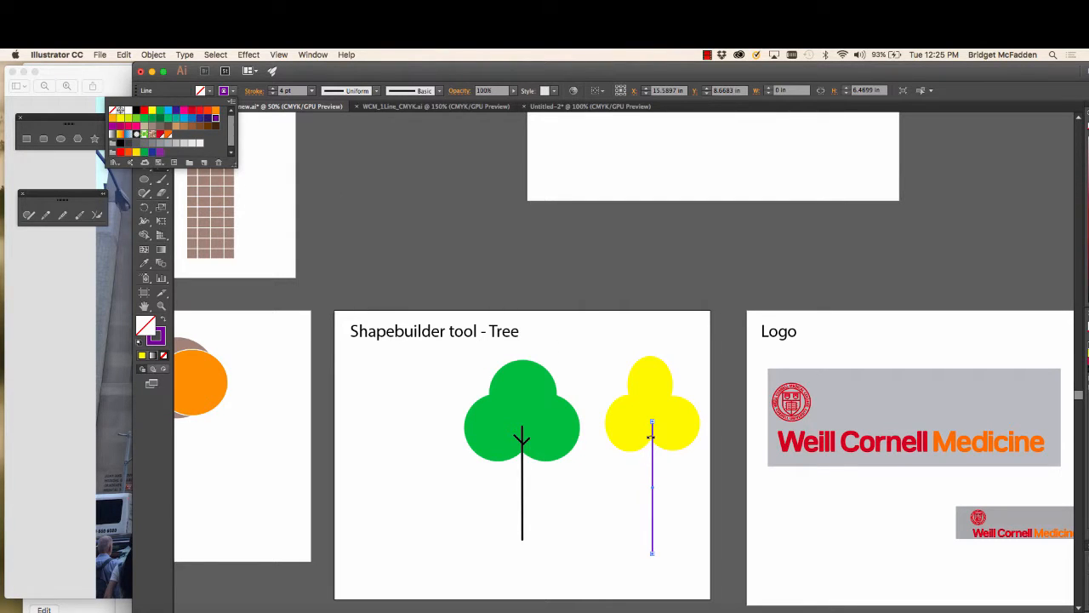
click(631, 494)
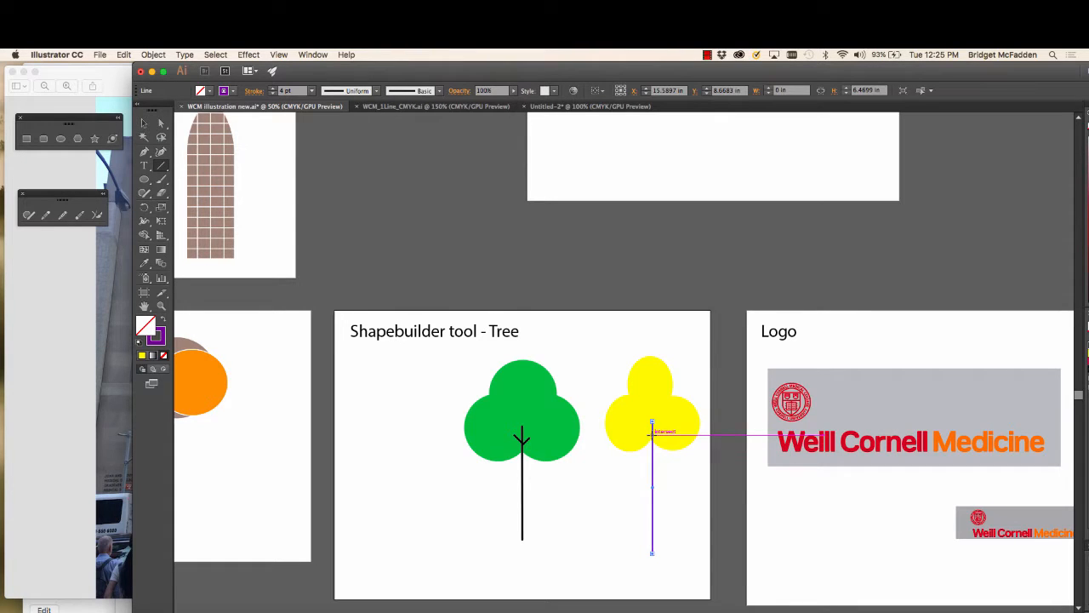
Add two short purple branch lines, one on each side of the yellow tree's trunk, and move the right one against the trunk.
drag(652, 431, 642, 431)
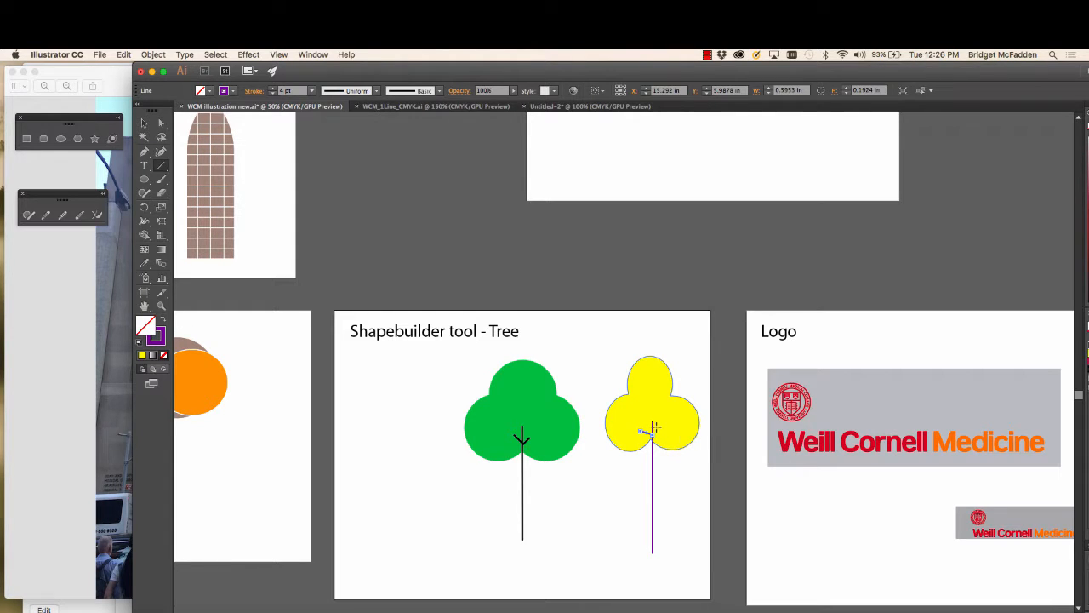
drag(654, 428, 670, 421)
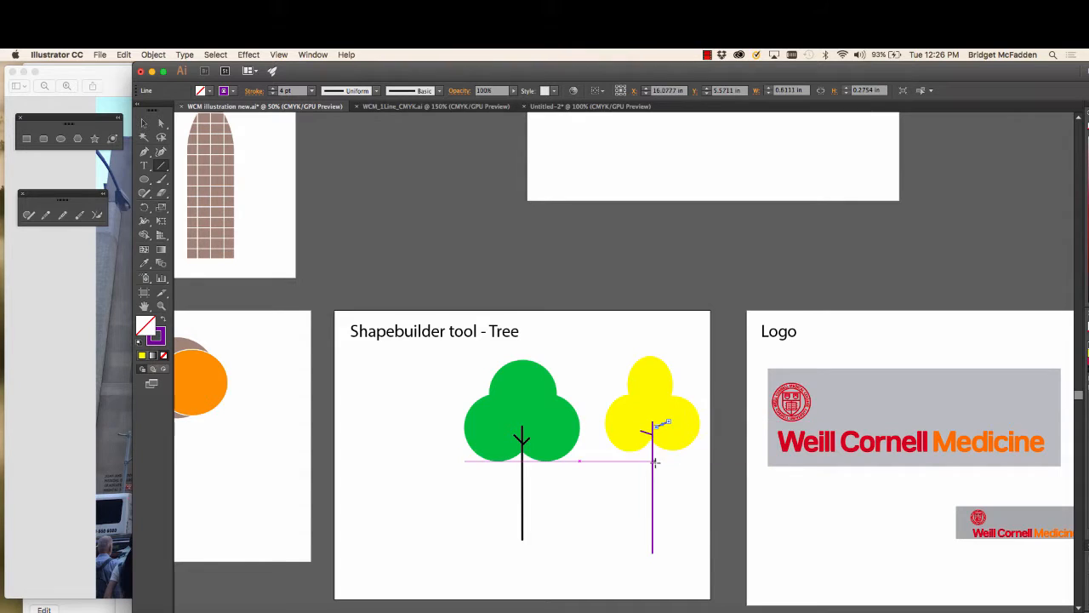
key(super+equal)
key(super+equal)
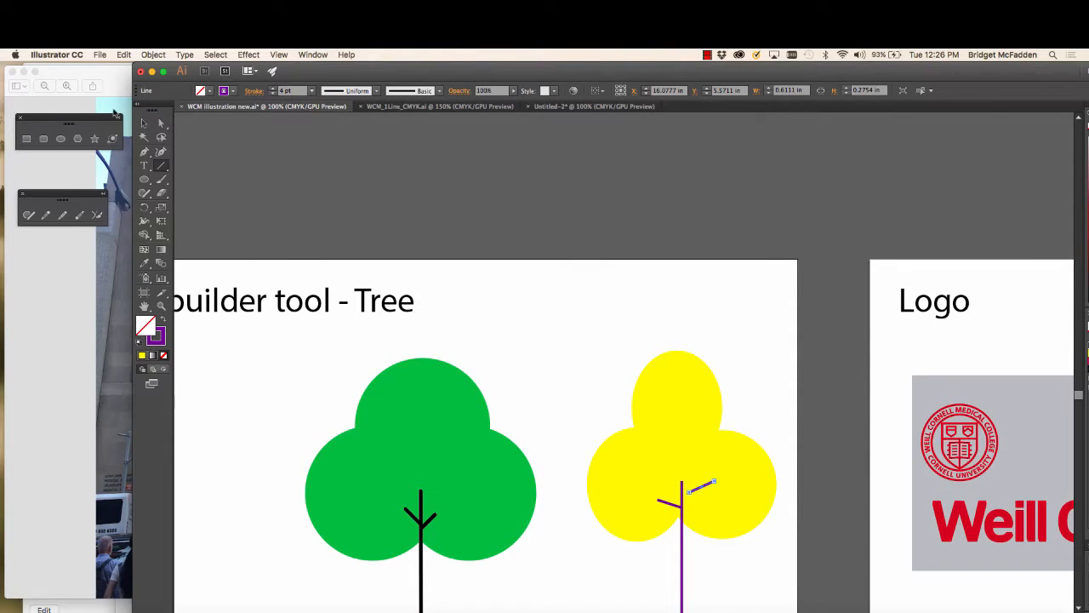
key(v)
drag(701, 490, 694, 494)
click(707, 577)
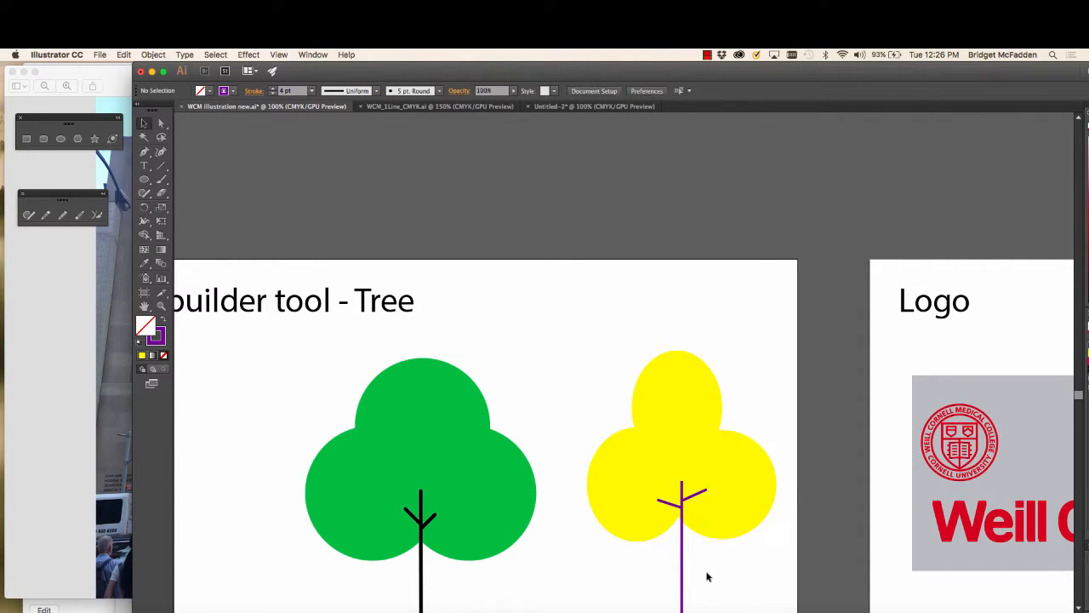
Group the yellow treetop, trunk and branches into one object.
key(super+minus)
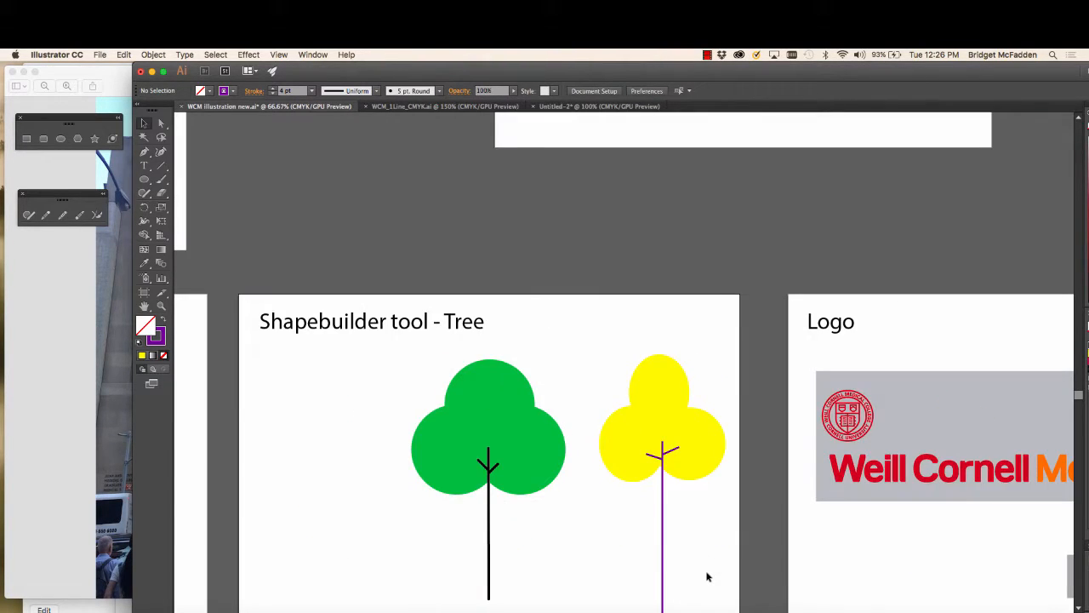
scroll(707, 577, down, 3)
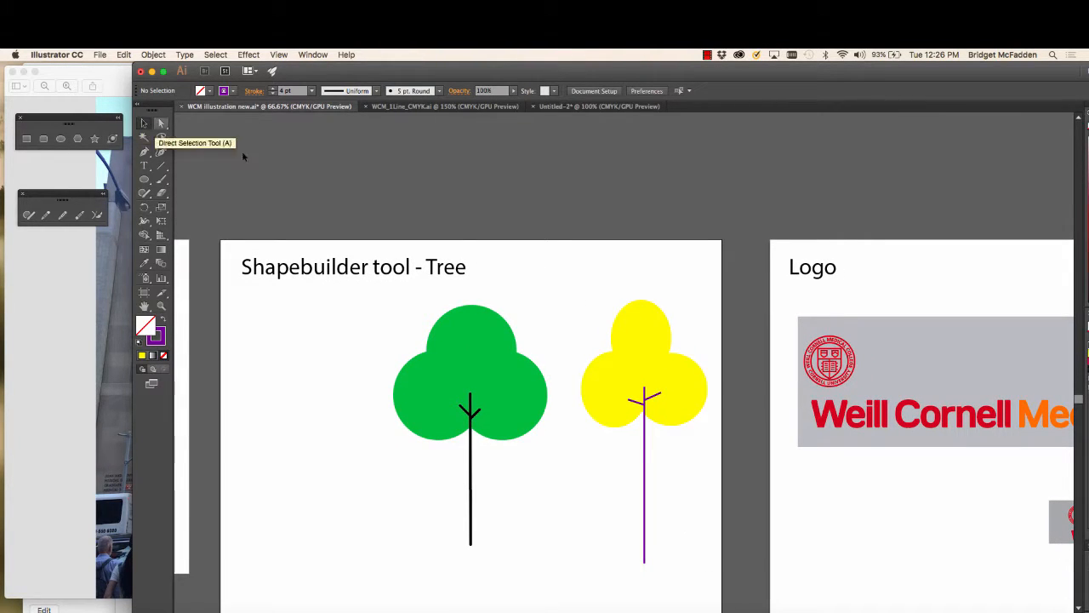
drag(584, 276, 712, 584)
click(153, 55)
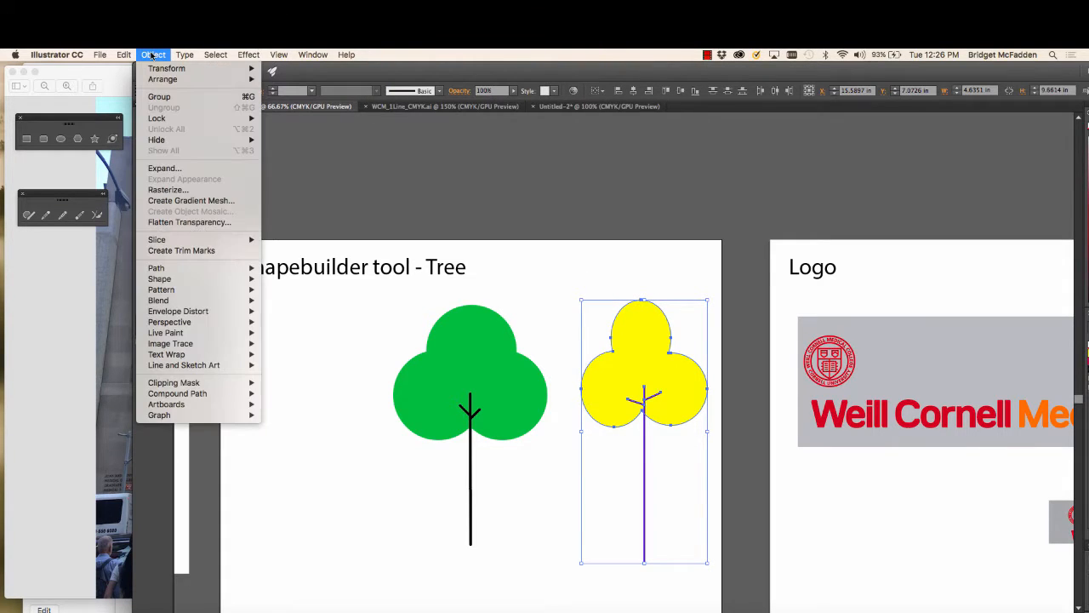
click(161, 97)
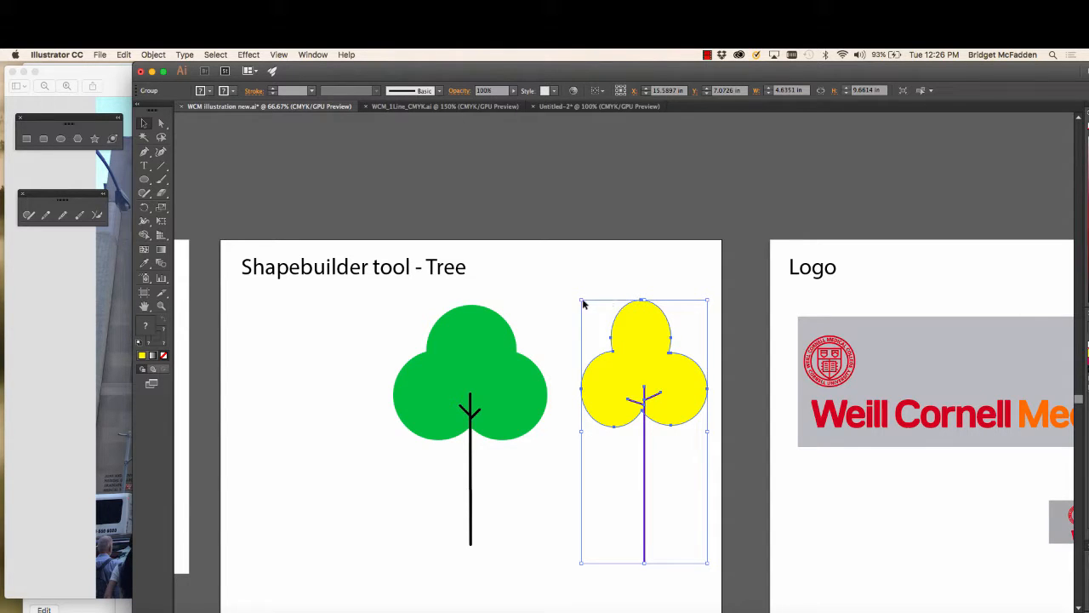
Duplicate the yellow tree group and place the copy over the left edge of the green tree.
click(590, 304)
click(626, 320)
drag(624, 319, 364, 355)
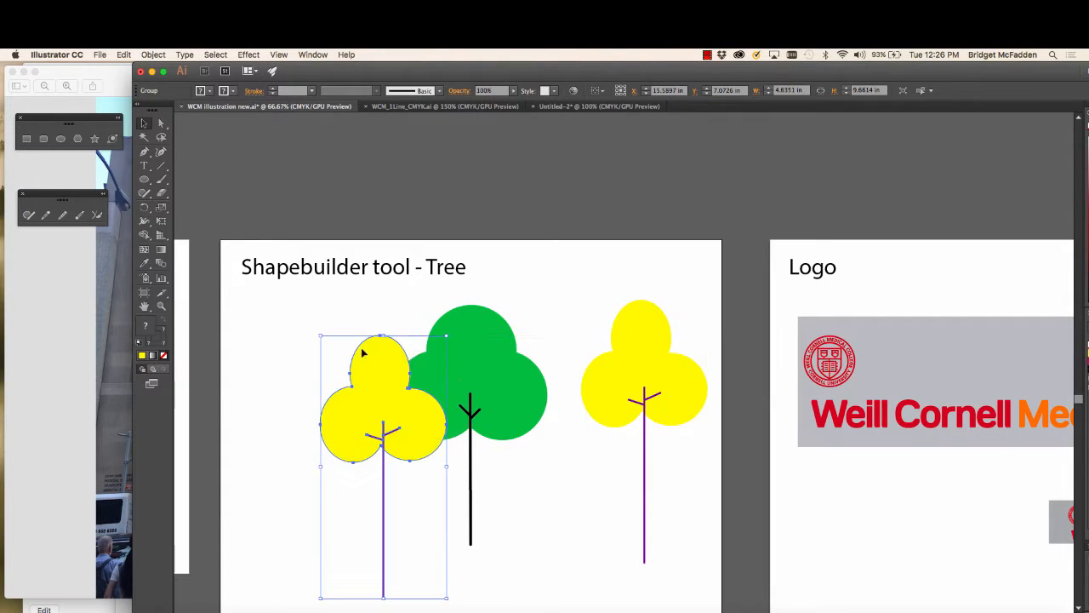
click(553, 427)
scroll(559, 430, down, 3)
scroll(558, 431, right, 2)
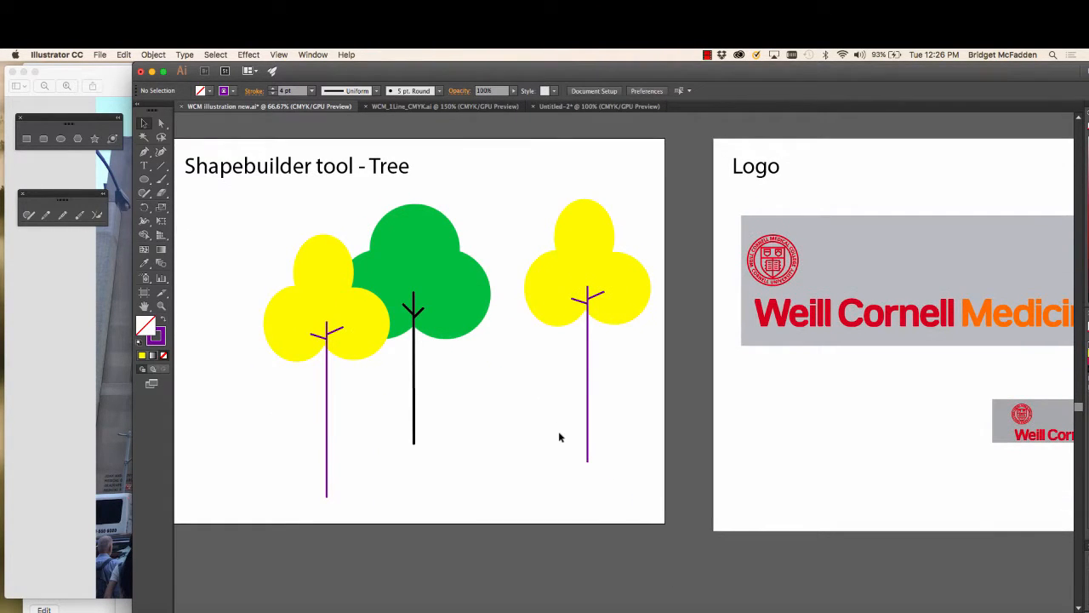
Switch to the campus.JPG photo in Preview and inspect the sign above the building's entrance, then return to the Illustrator artboards.
click(111, 340)
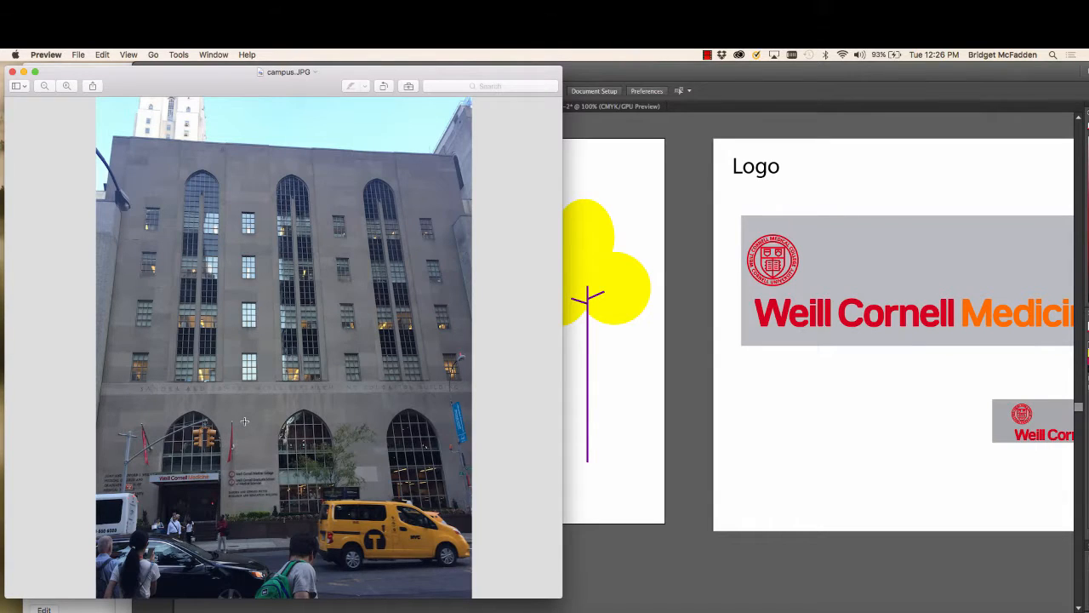
scroll(244, 421, up, 5)
scroll(130, 507, down, 2)
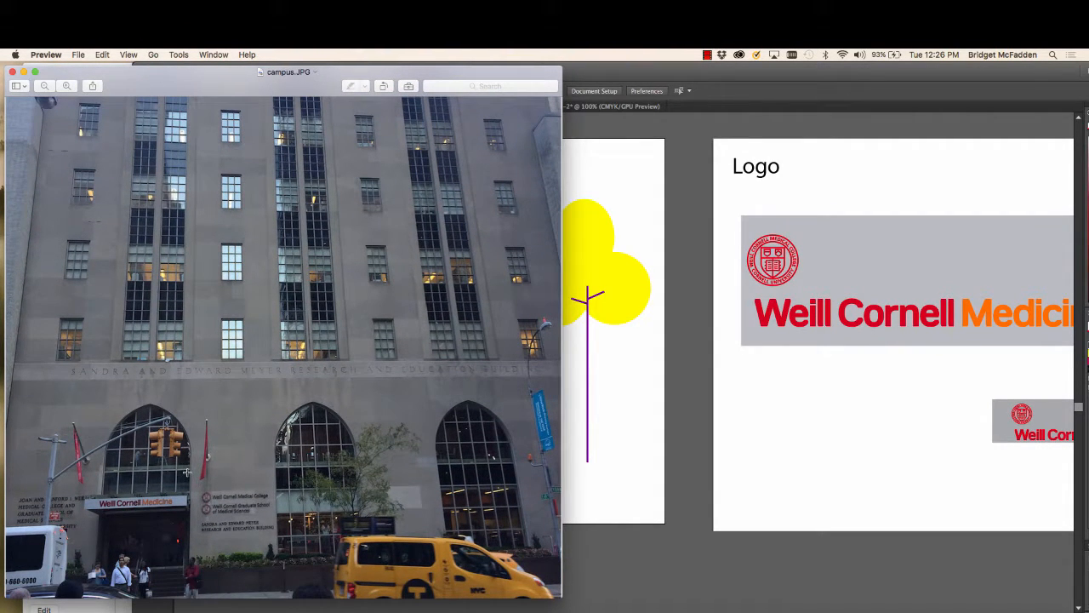
click(840, 176)
scroll(731, 403, right, 3)
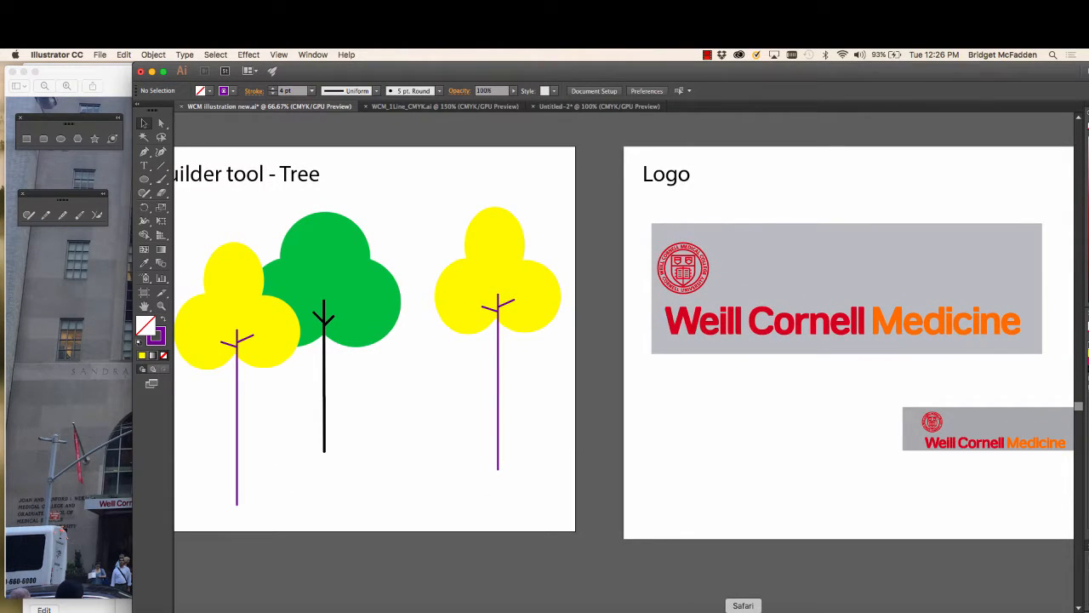
Switch to Safari and view the logo download packages on the Weill Cornell Medicine Brand Center page.
click(743, 611)
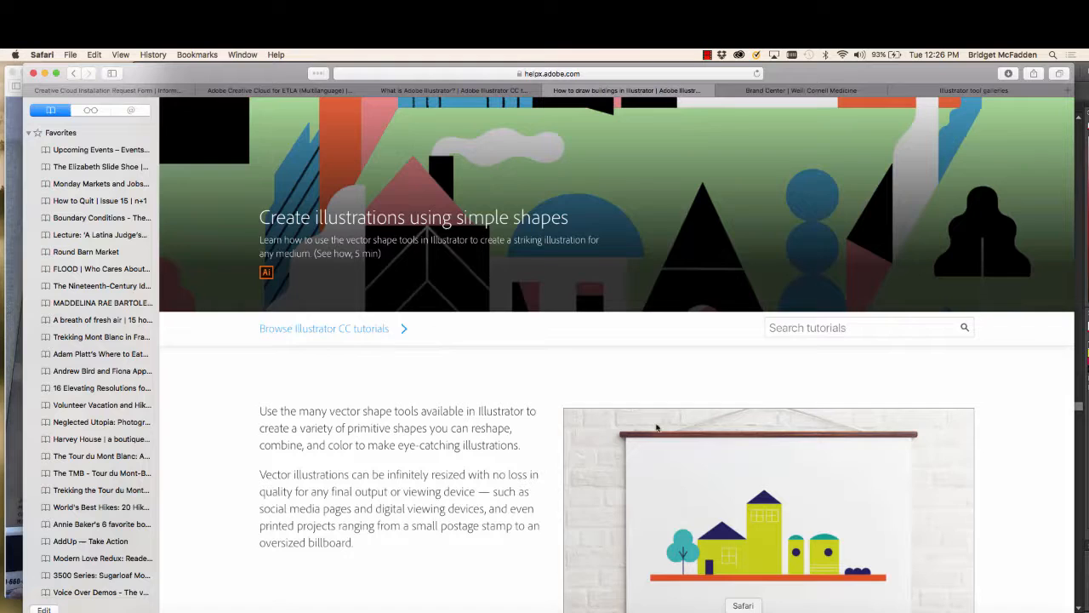
click(852, 91)
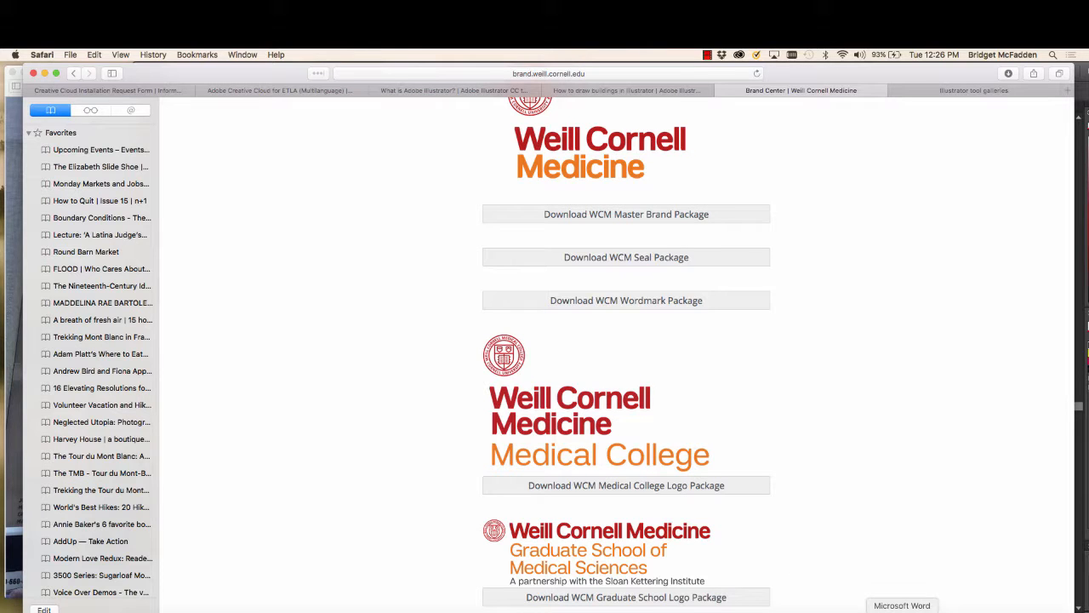
click(902, 611)
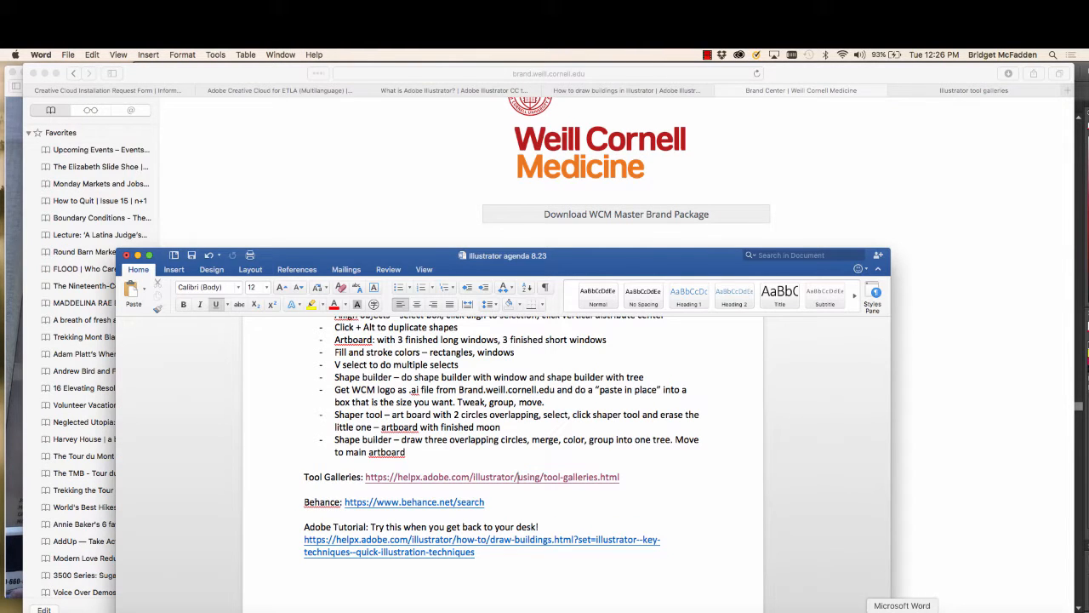
click(138, 248)
Return to Illustrator and view the logo in the WCM_1Line_CMYK.ai document up close.
click(815, 611)
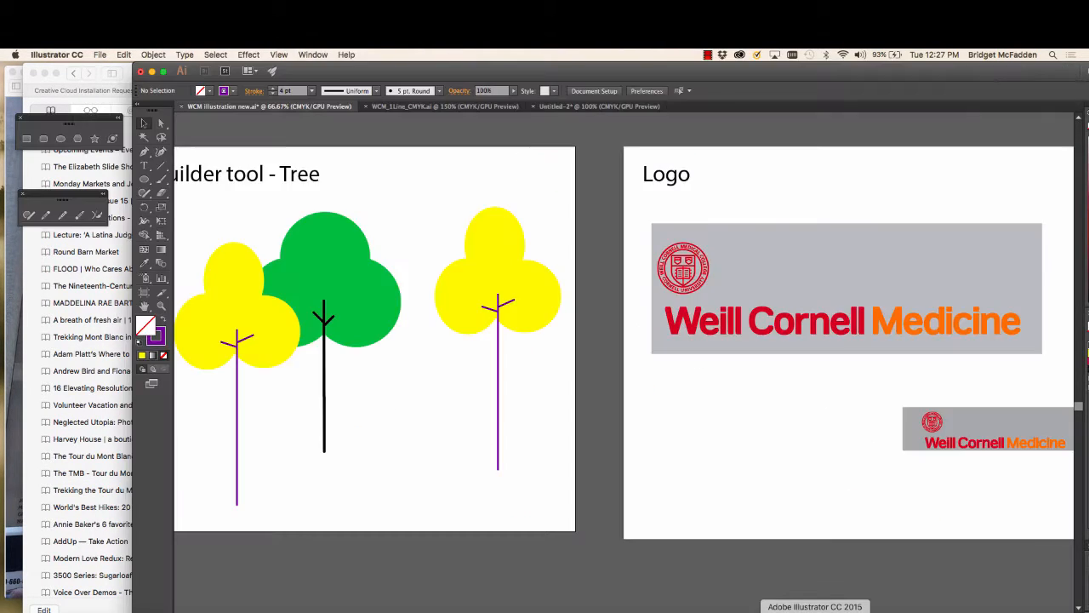
click(484, 108)
key(super+equal)
key(super+equal)
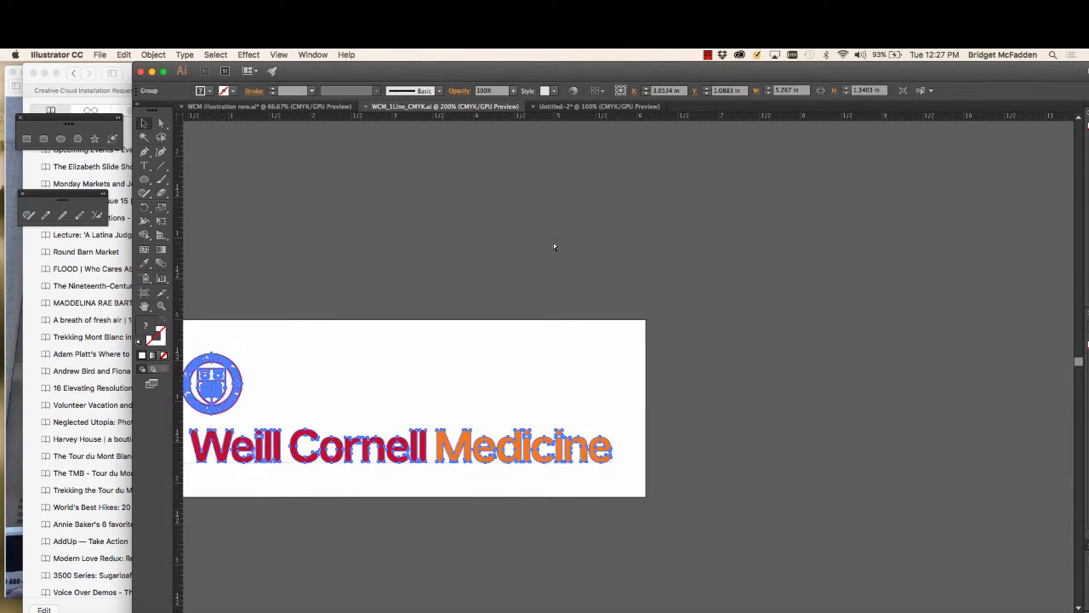
Copy the whole logo from WCM_1Line_CMYK.ai and return to the Logo artboard in WCM illustration new.ai.
click(468, 345)
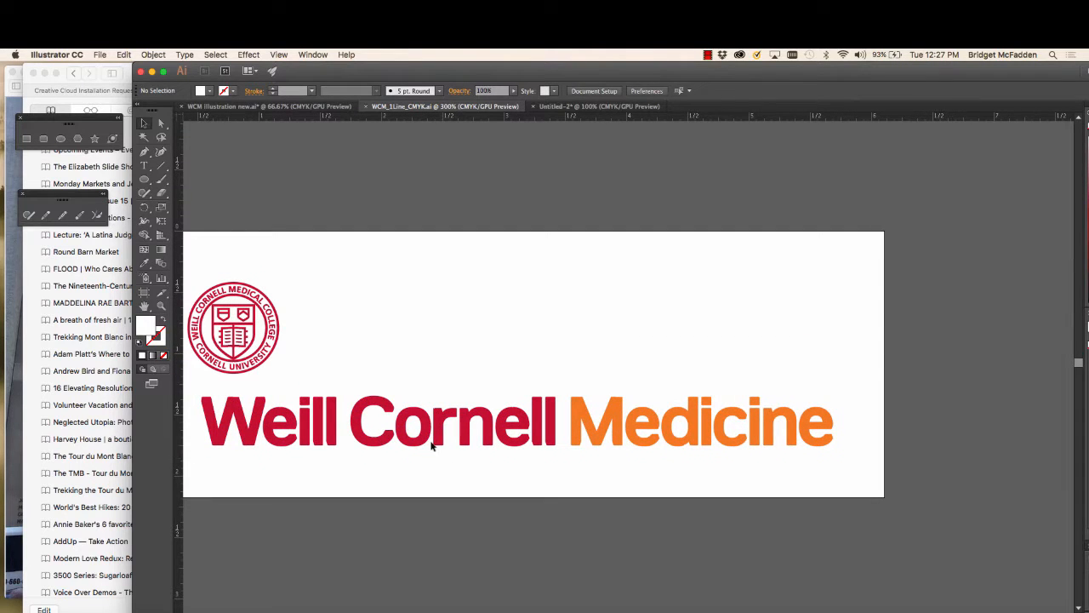
click(363, 412)
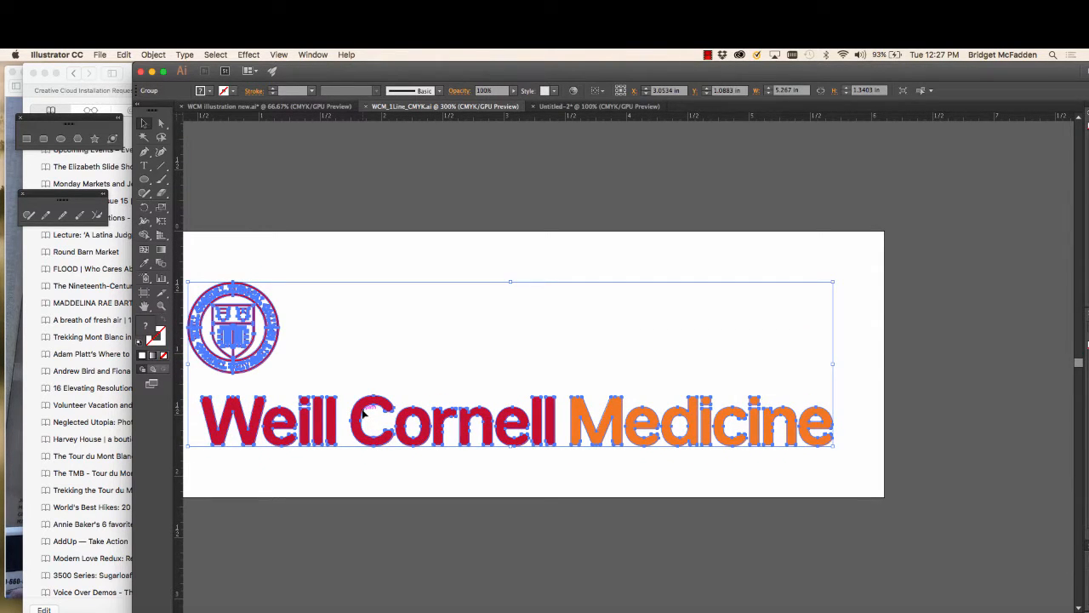
scroll(486, 303, left, 3)
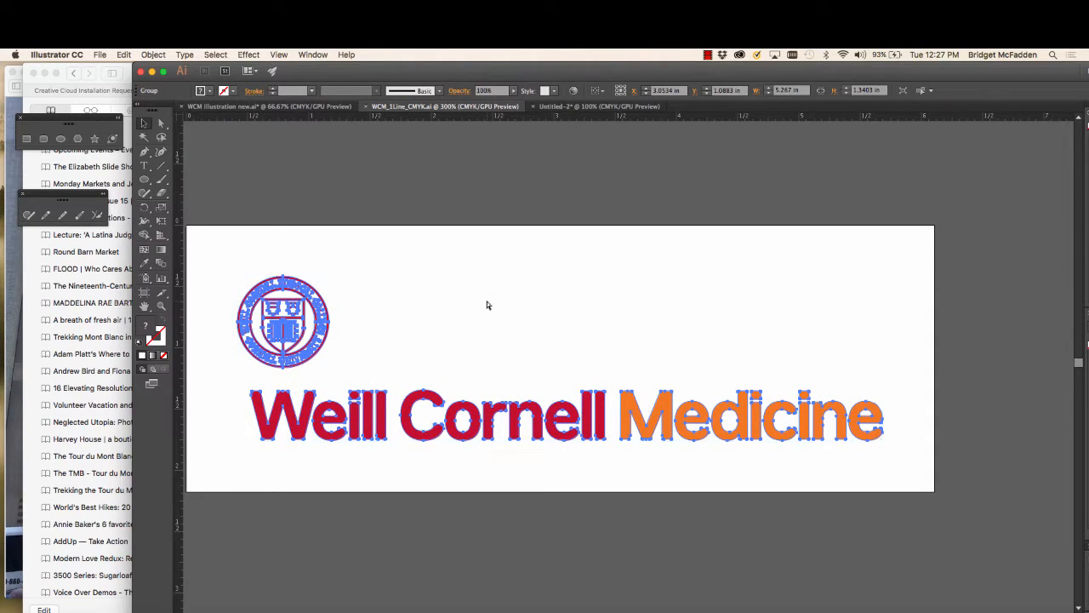
click(336, 108)
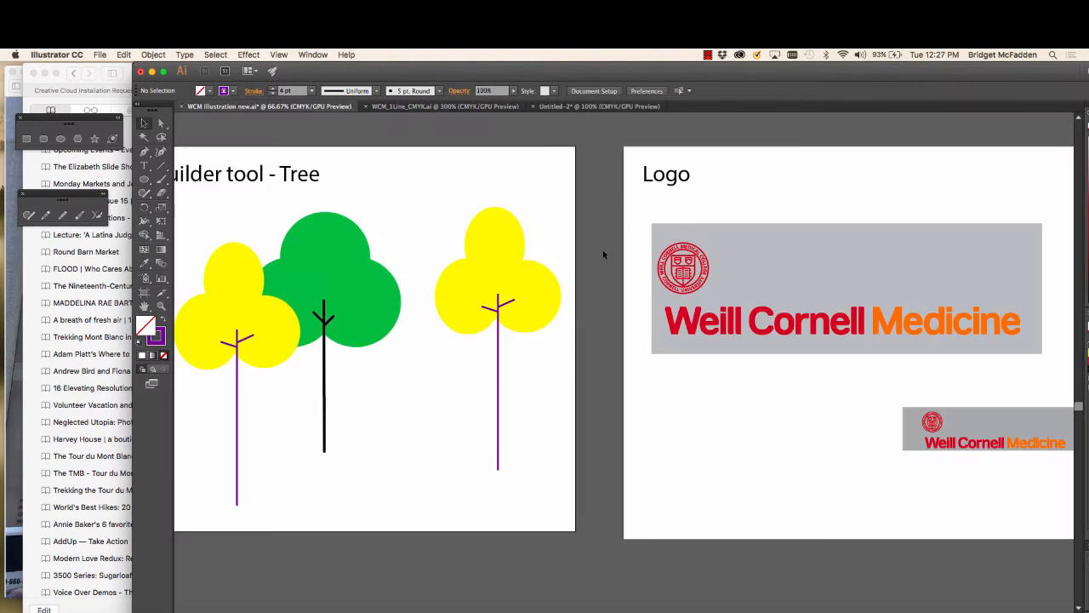
scroll(603, 254, right, 3)
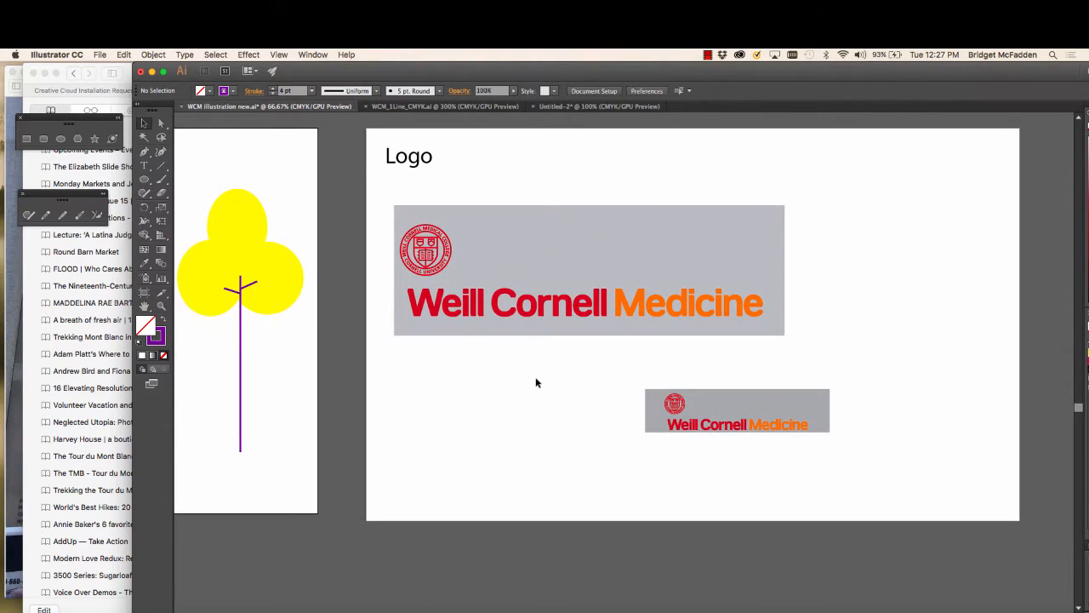
Shift the small grey rectangle off the small logo and paste the copied logo onto the Logo artboard.
click(757, 393)
drag(755, 392, 851, 391)
click(474, 418)
key(super+v)
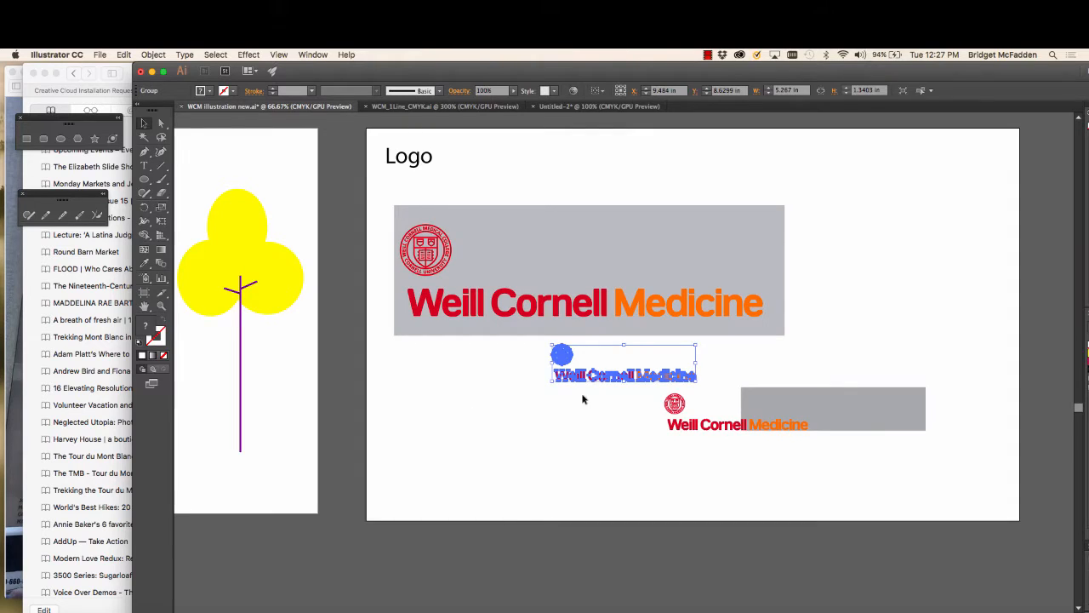
click(550, 407)
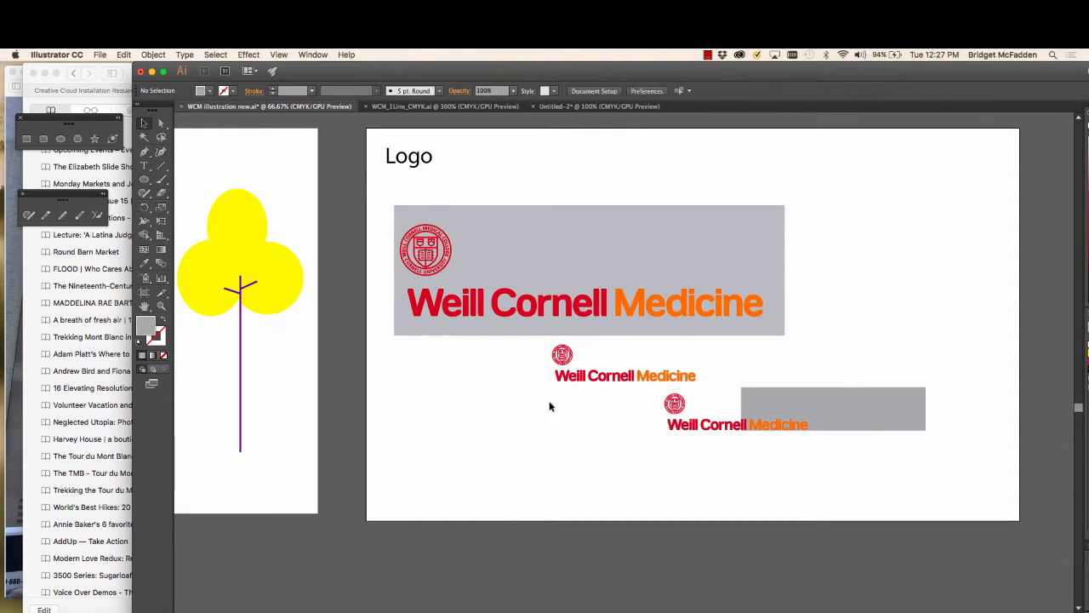
click(634, 383)
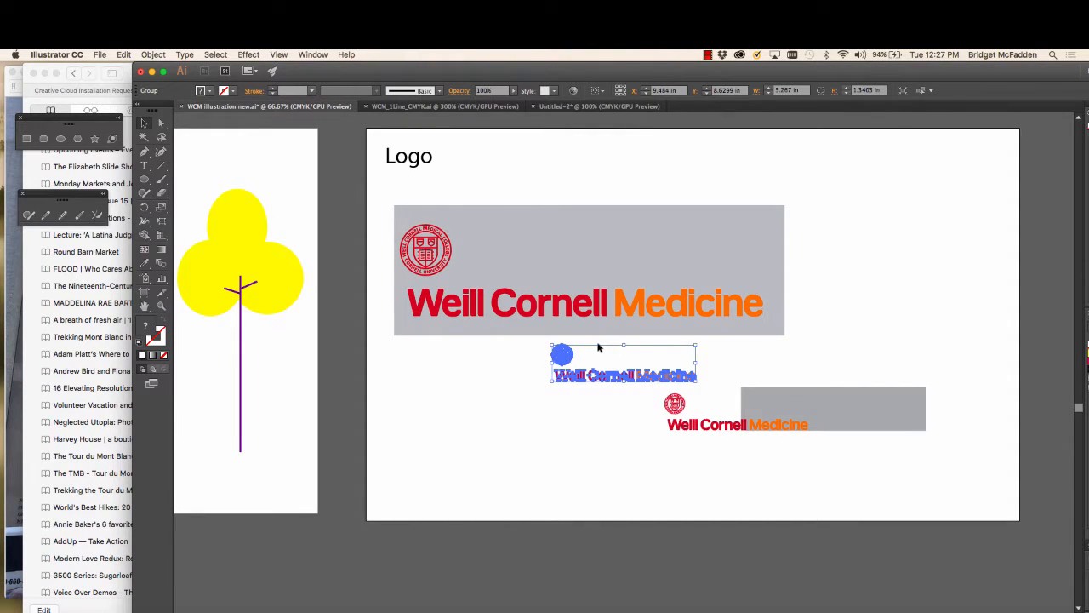
click(598, 351)
Move the small grey rectangle to the empty area in the lower left of the Logo artboard.
click(873, 394)
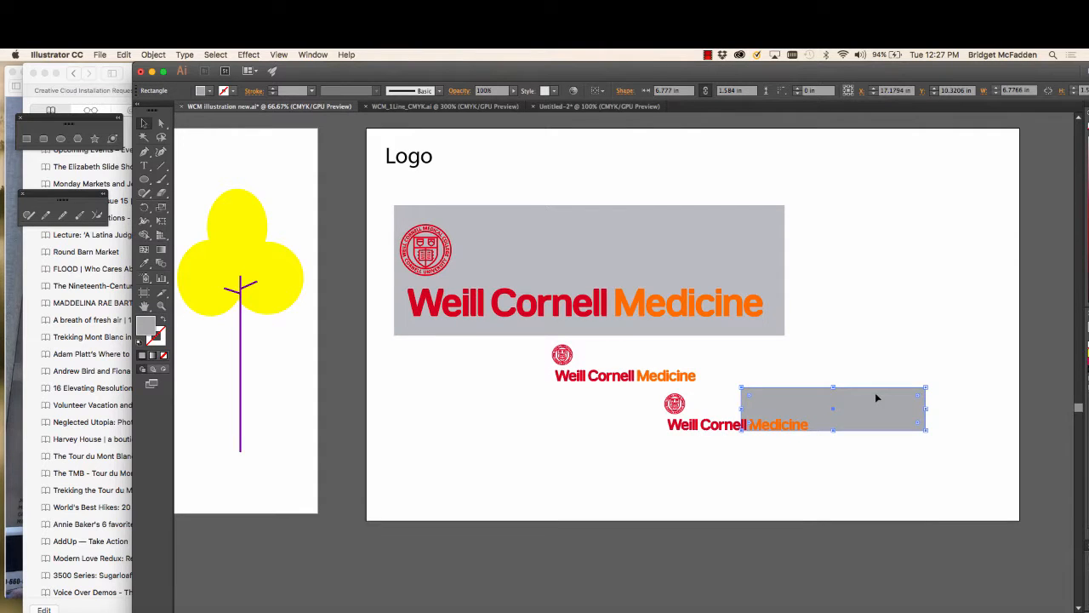
drag(872, 394, 561, 430)
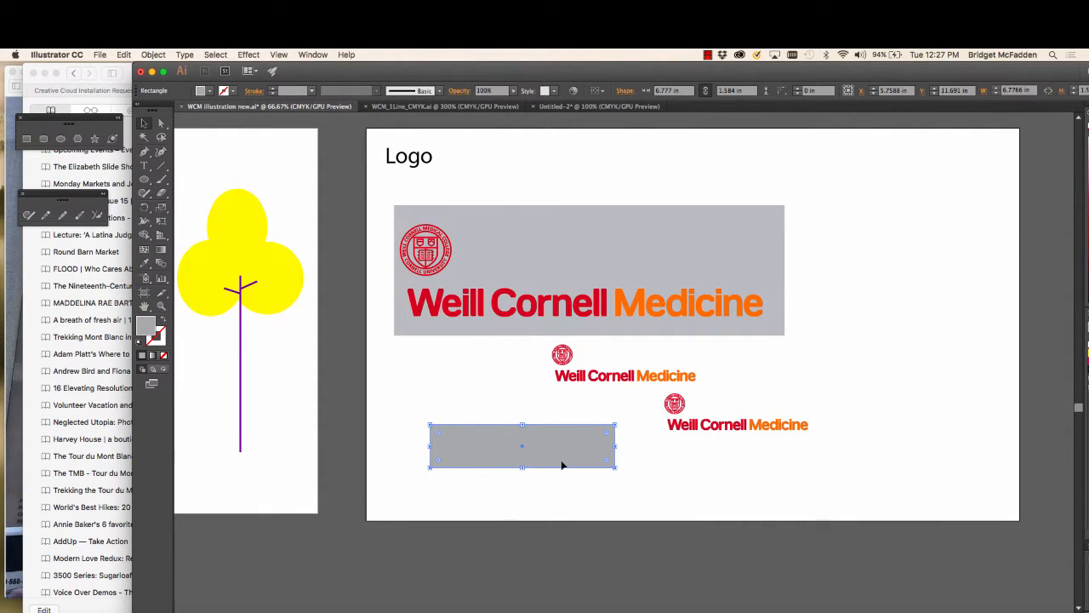
click(210, 91)
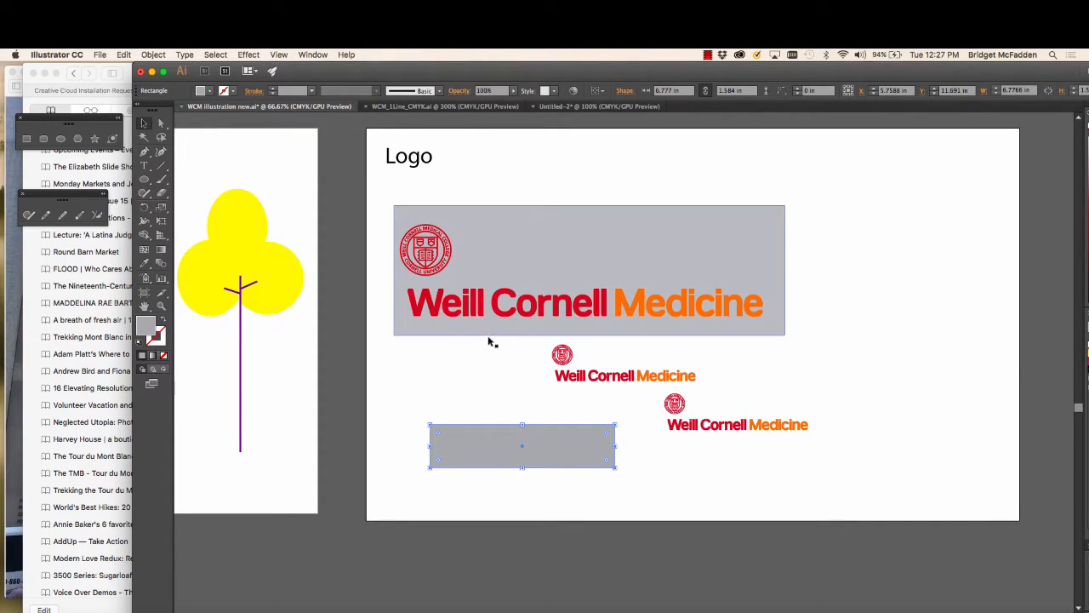
Place the pasted logo on top of the small grey rectangle to form the building's sign.
click(544, 344)
click(624, 381)
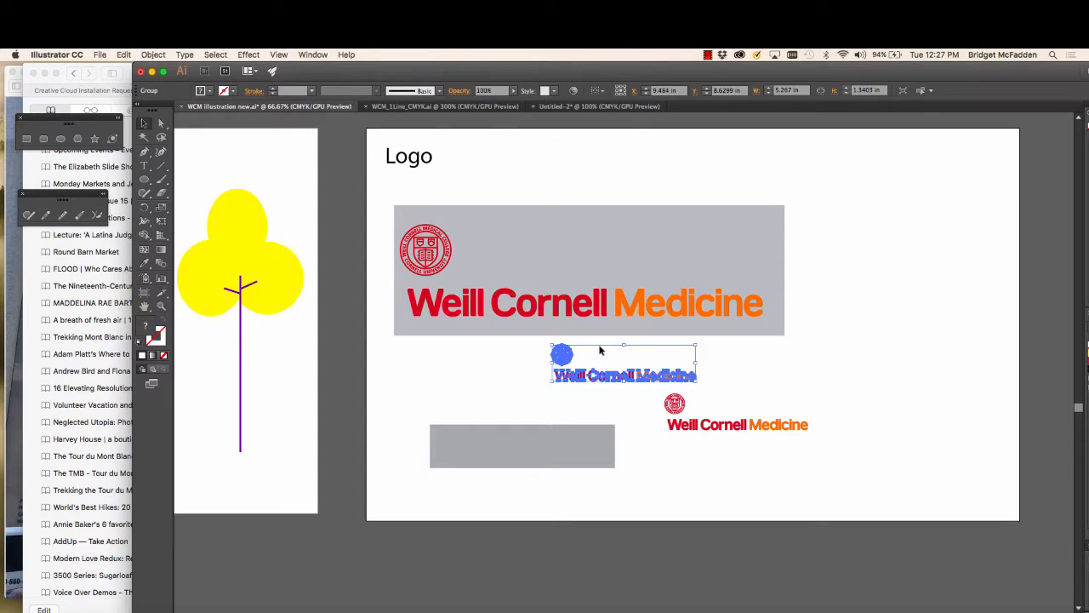
click(598, 349)
click(606, 347)
click(599, 349)
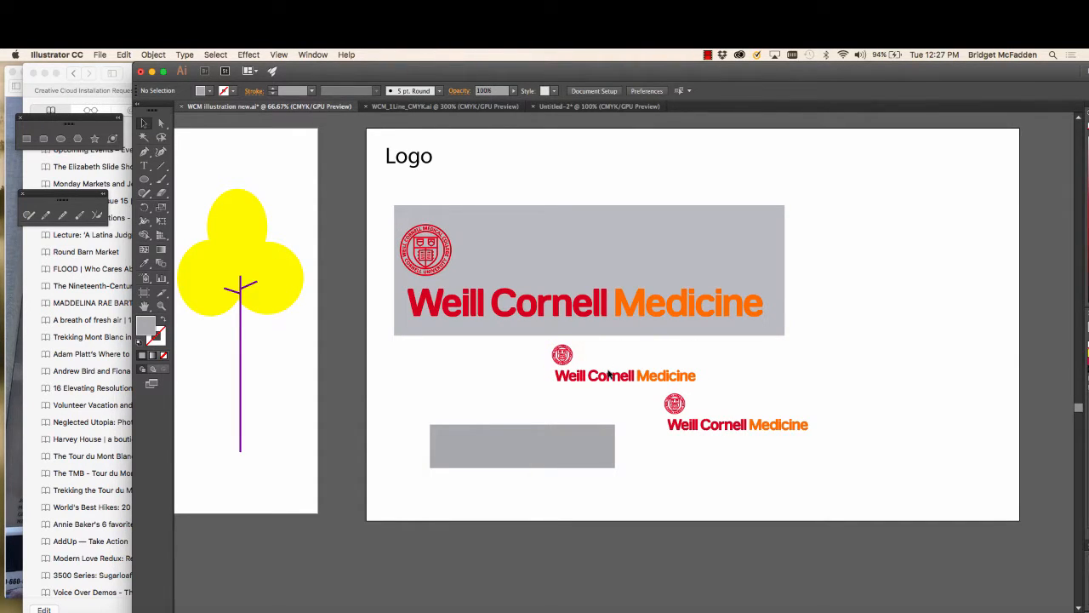
drag(608, 375, 512, 471)
click(513, 488)
Examine the finished building illustration on its own artboard, including the logo sign above the arched ground-floor windows.
scroll(540, 472, left, 2)
scroll(540, 472, down, 1)
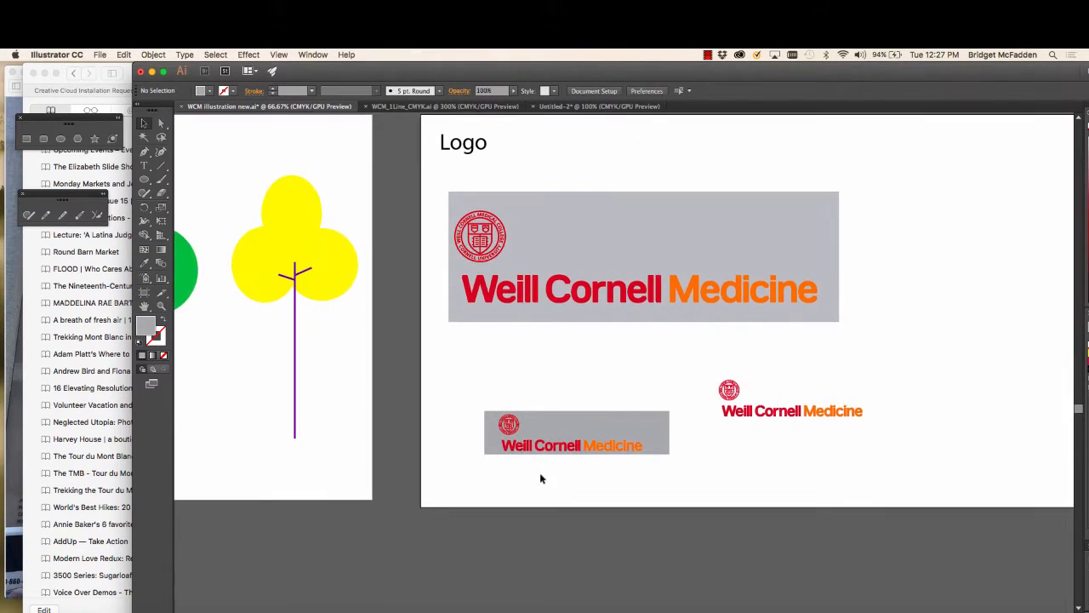
scroll(539, 478, left, 2)
key(super+minus)
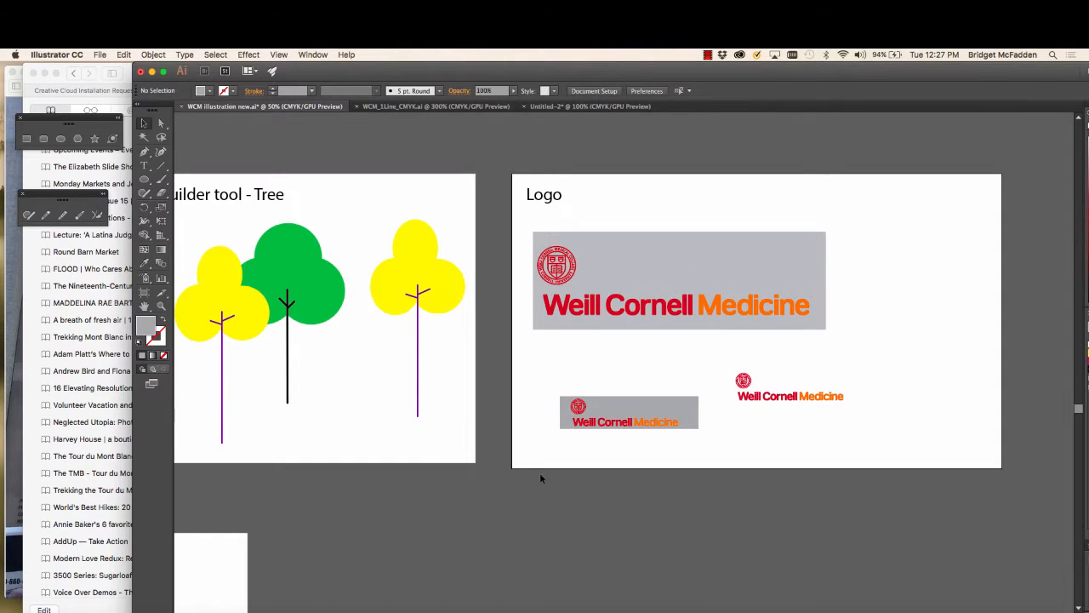
scroll(475, 346, up, 2)
scroll(475, 346, left, 2)
scroll(475, 346, up, 6)
scroll(475, 347, left, 5)
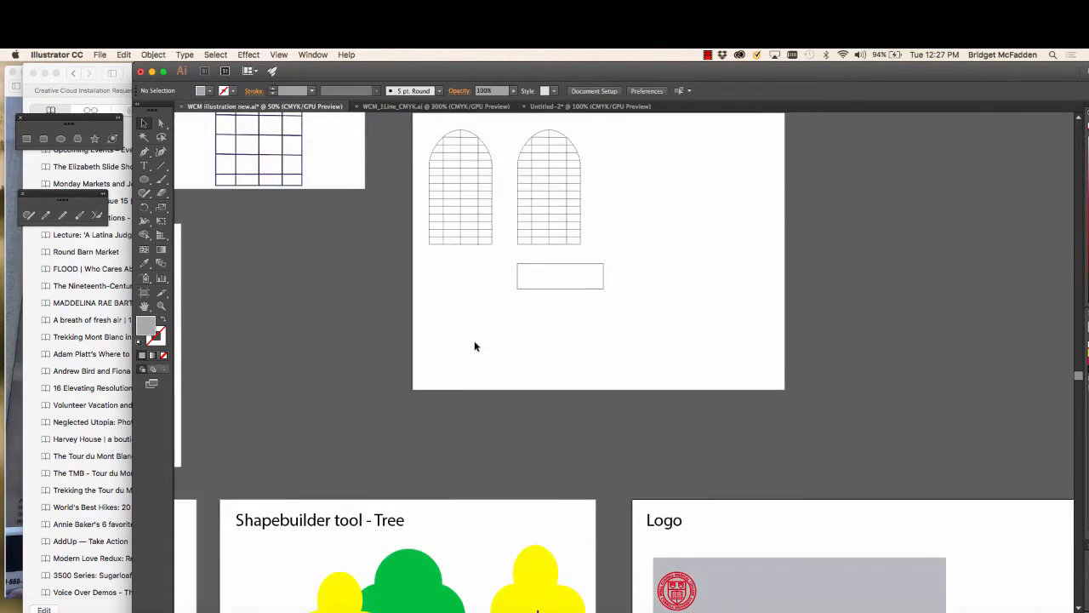
scroll(475, 346, down, 2)
scroll(475, 347, left, 2)
scroll(475, 347, down, 6)
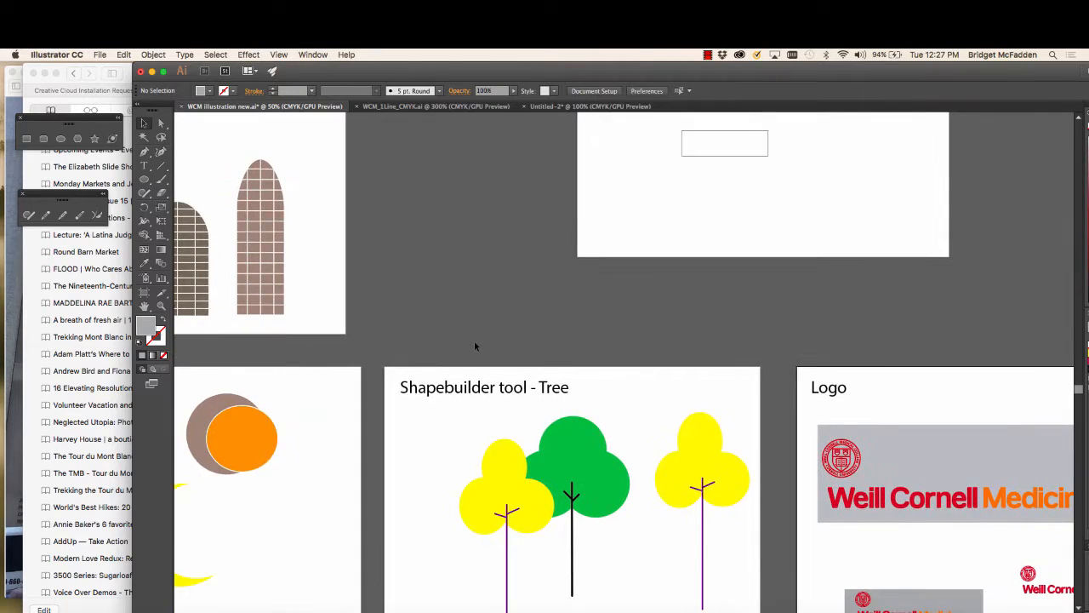
scroll(475, 346, left, 4)
scroll(475, 346, down, 12)
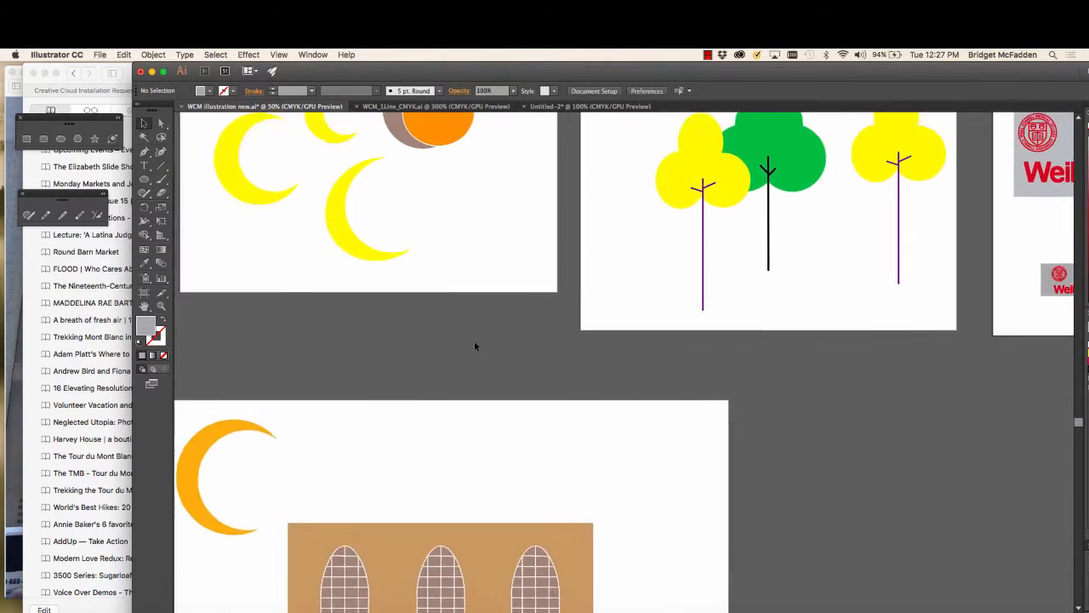
scroll(474, 340, down, 5)
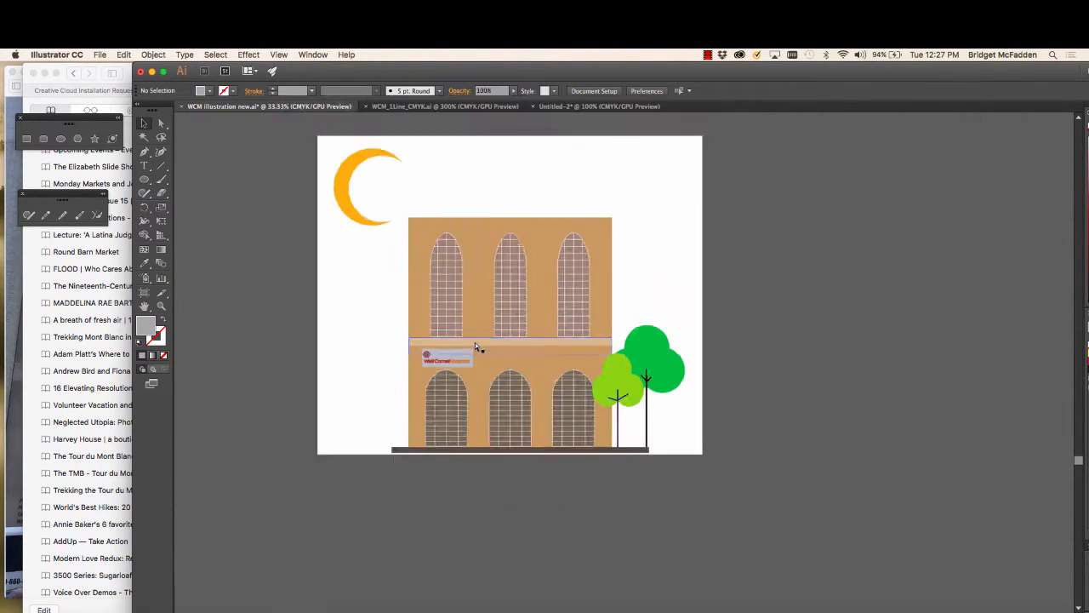
key(super+equal)
scroll(557, 302, right, 2)
scroll(557, 302, up, 1)
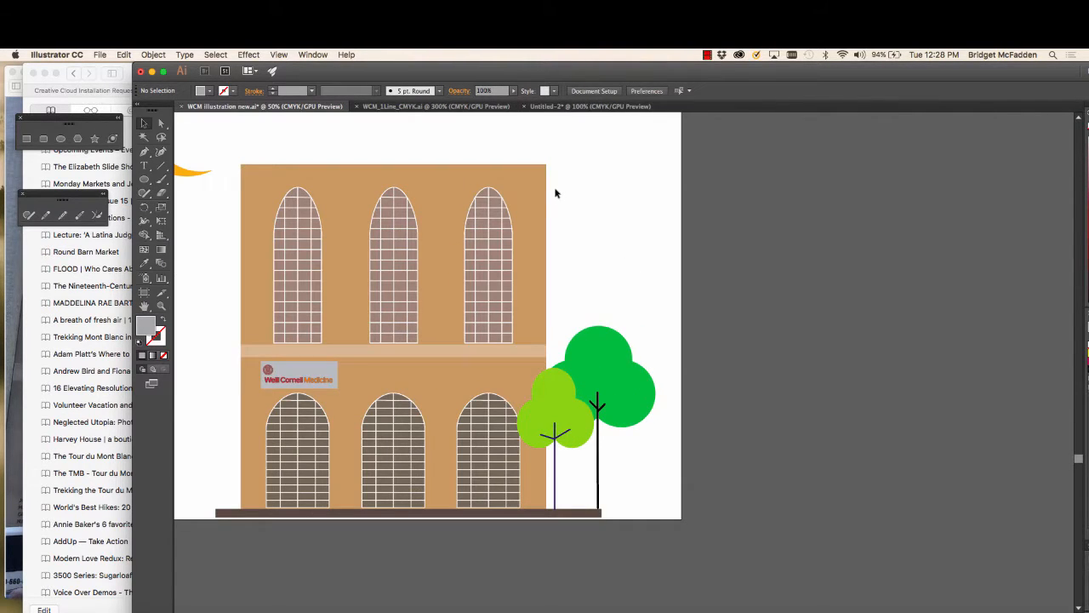
drag(646, 72, 671, 71)
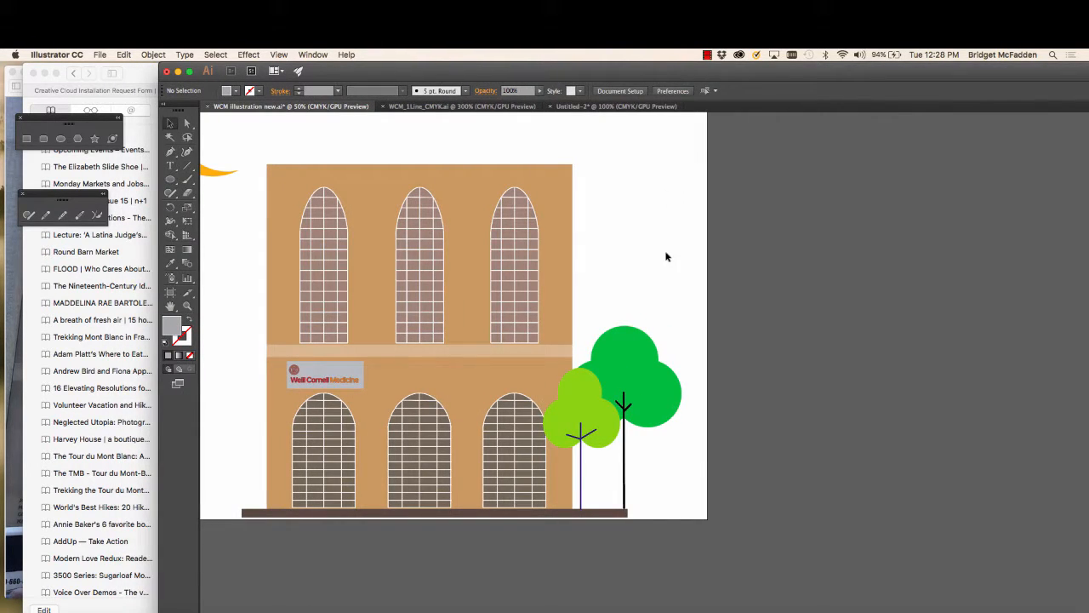
key(super+minus)
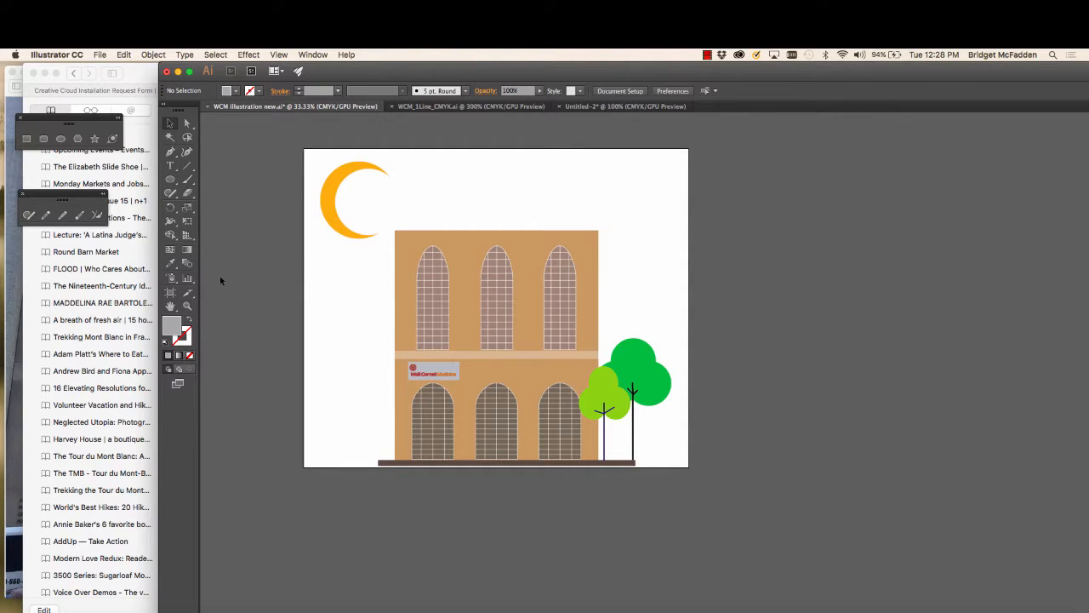
Use the Artboard tool to check the number of the artboard holding the finished building illustration.
click(171, 295)
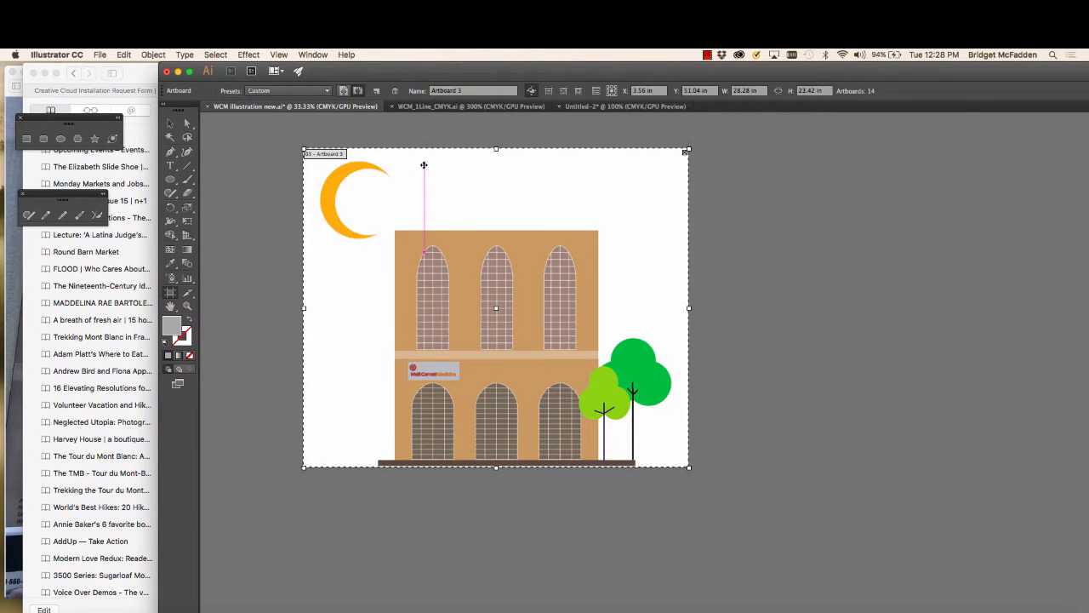
key(super+=)
scroll(424, 166, left, 5)
scroll(424, 166, up, 3)
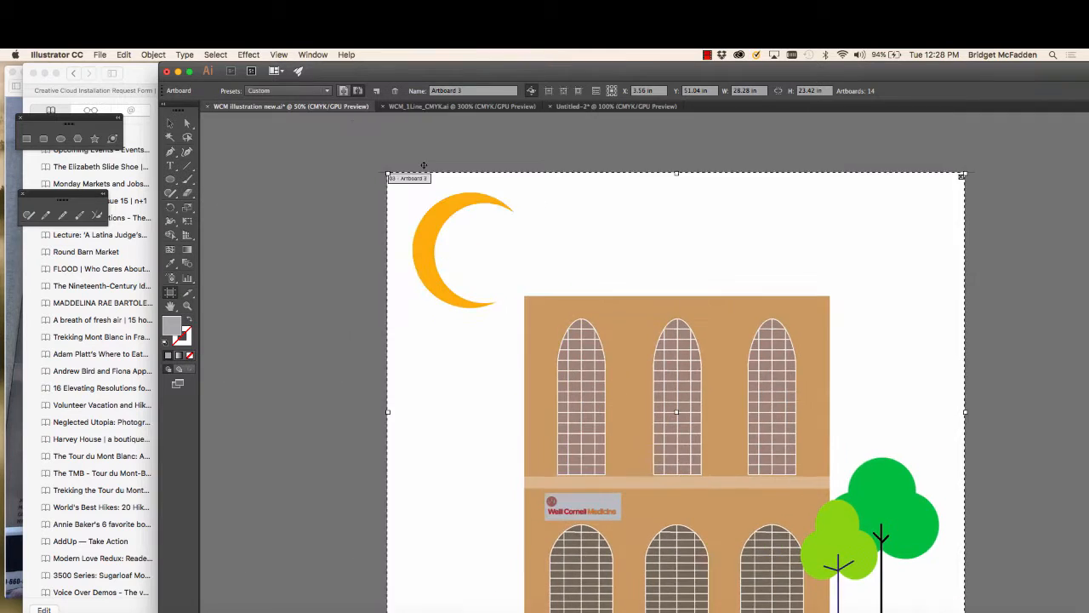
scroll(423, 165, right, 3)
scroll(423, 164, down, 2)
key(super+minus)
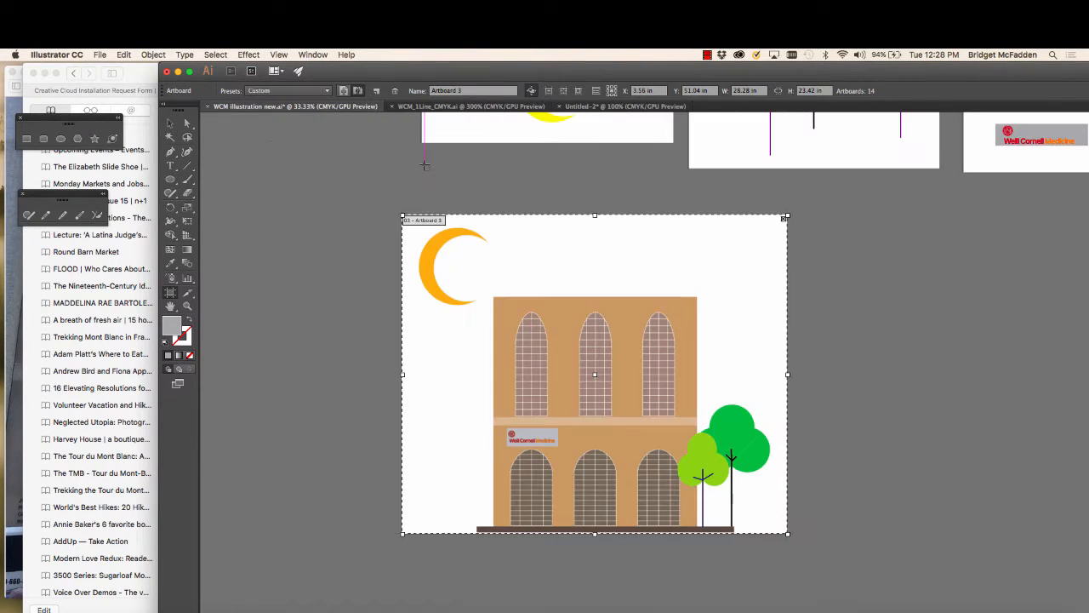
Set up an export of WCM illustration new as JPEG, using artboards limited to range 3.
click(98, 54)
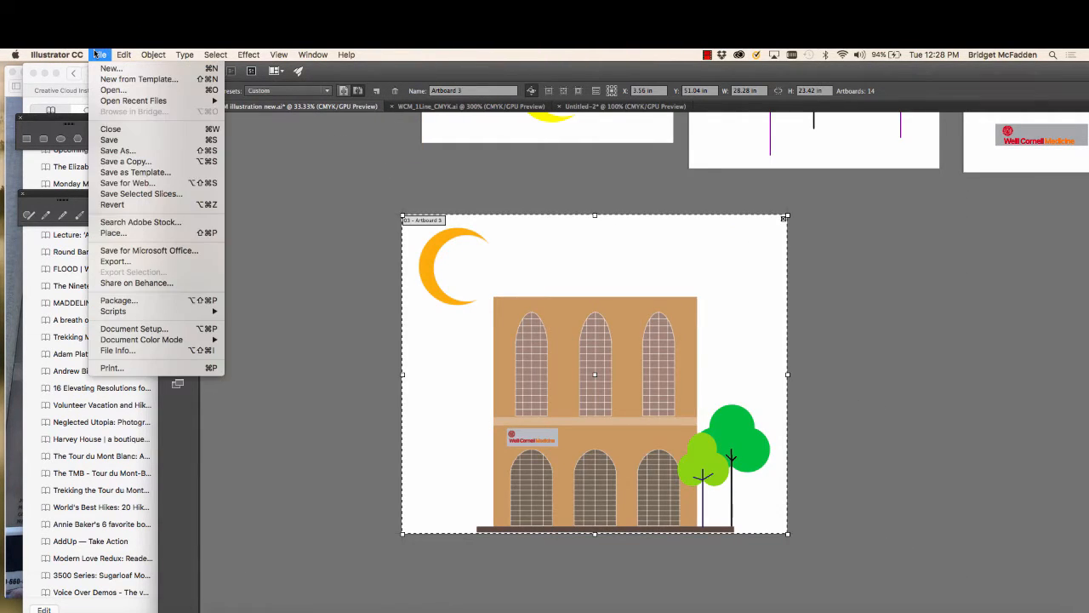
click(134, 261)
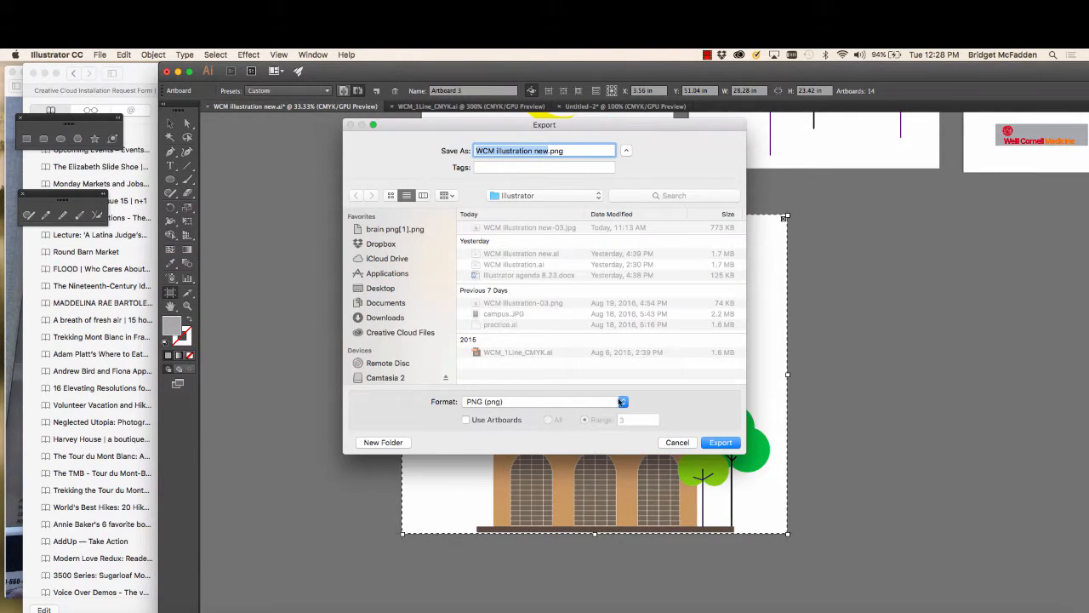
click(623, 402)
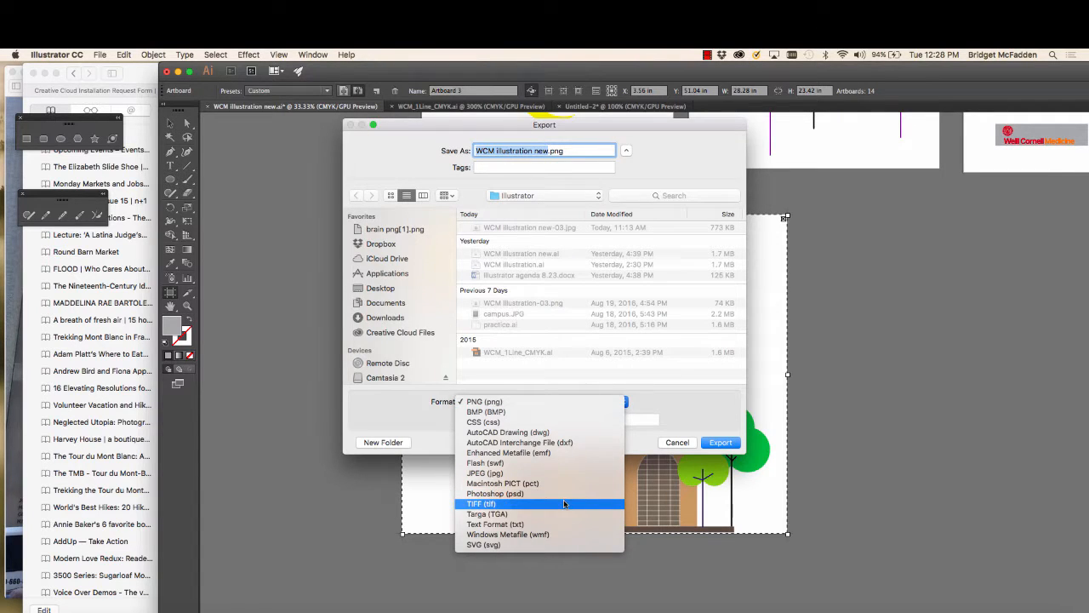
click(554, 473)
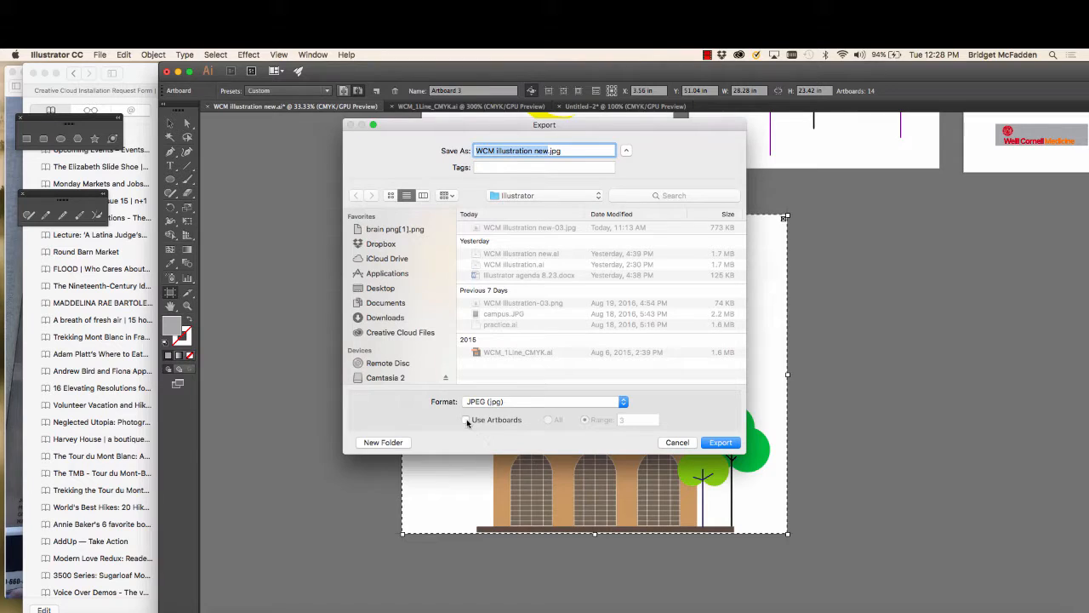
click(466, 420)
click(549, 420)
click(585, 420)
double_click(638, 420)
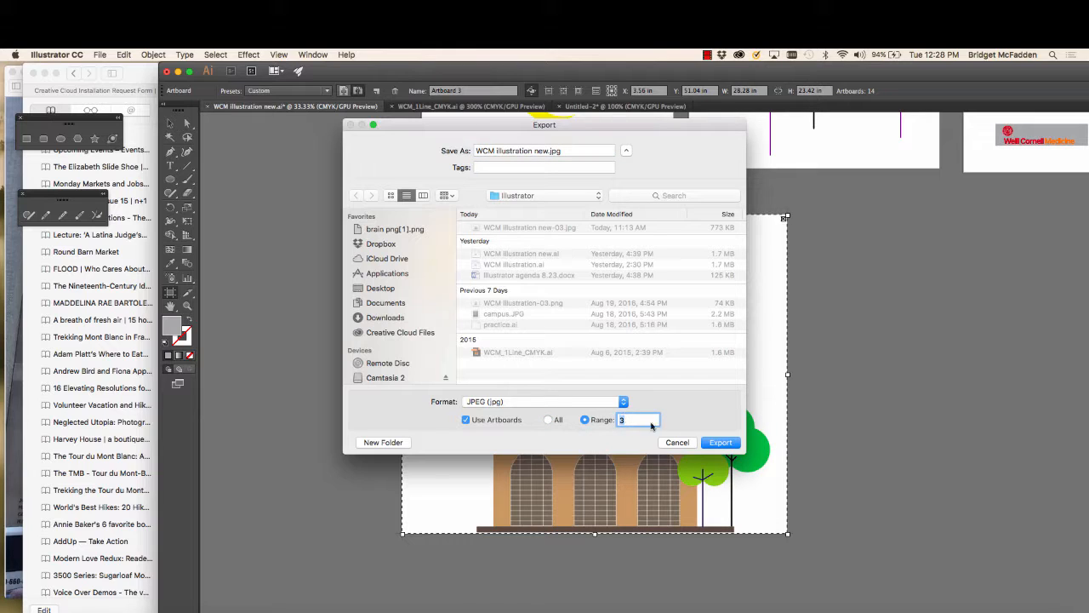
Export the JPEG with CMYK color, Medium quality and 72 ppi resolution, replacing the existing WCM illustration new-03.jpg.
click(720, 443)
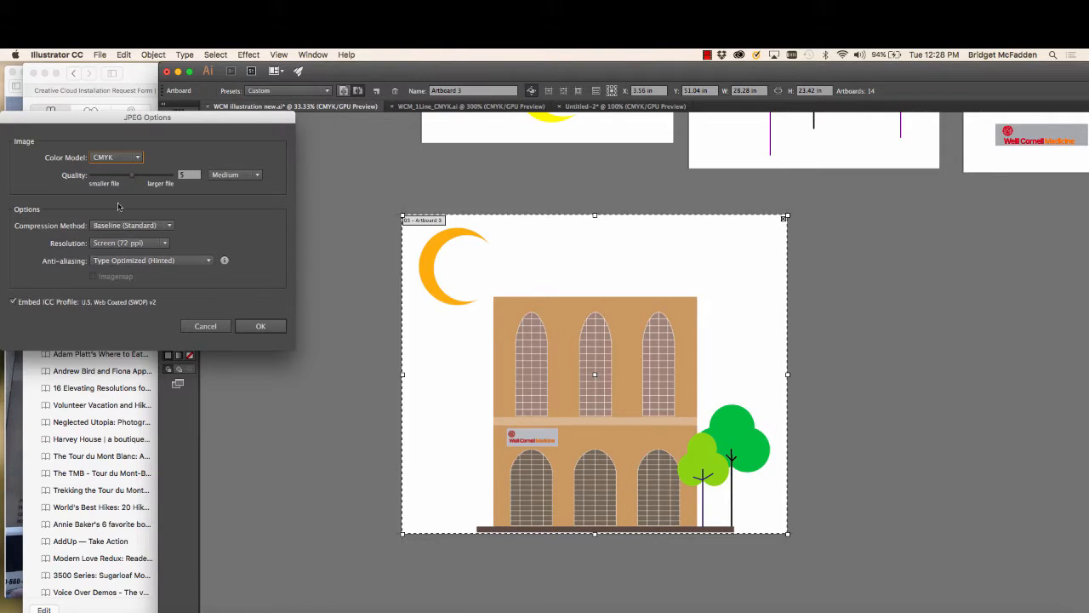
click(280, 331)
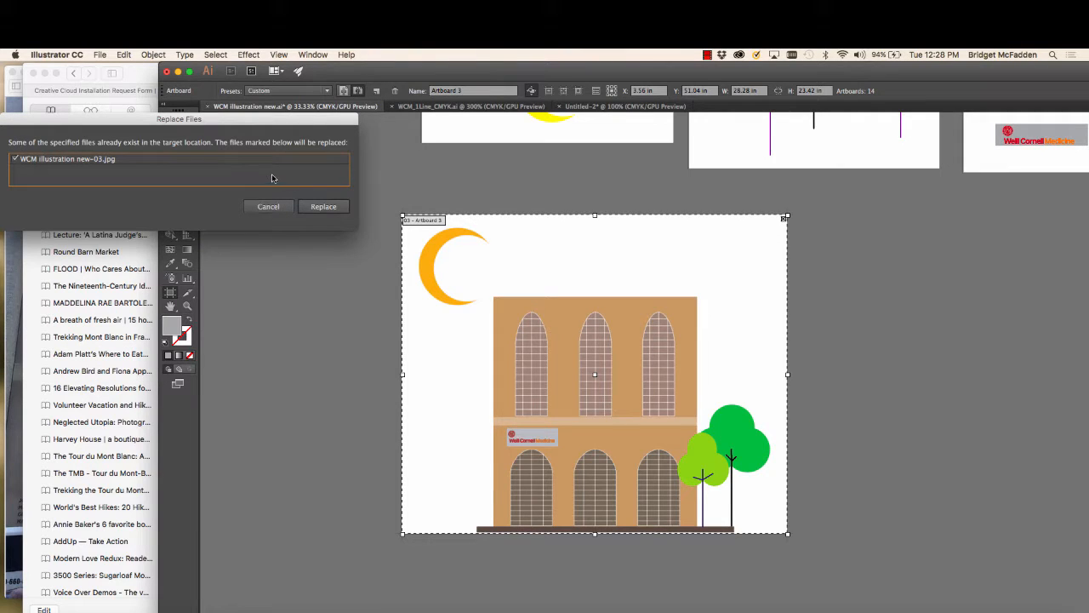
click(324, 206)
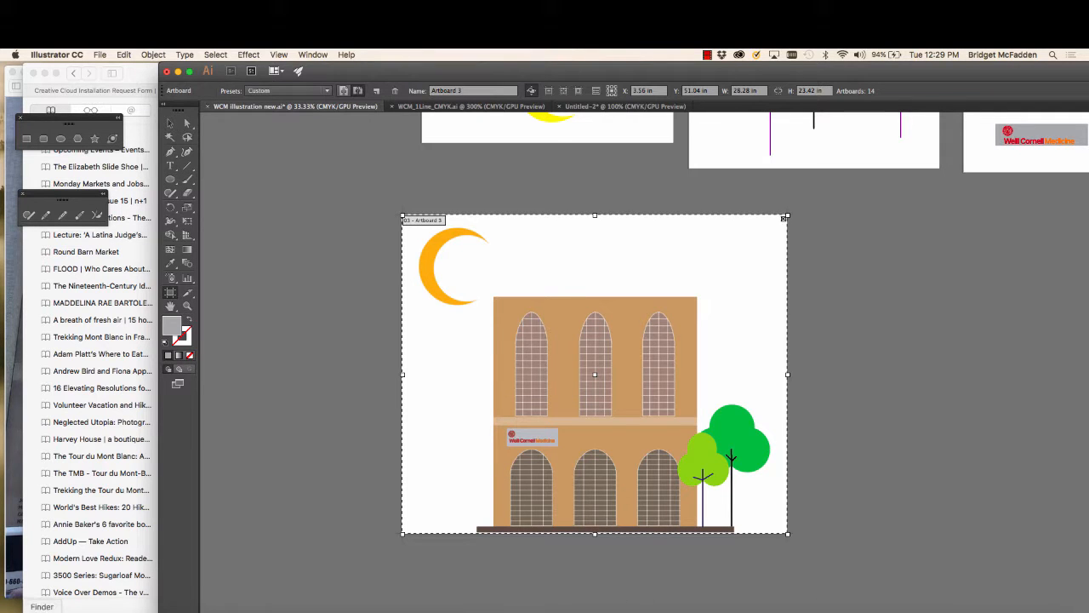
Switch to Finder and open the exported WCM illustration new-03.jpg in Preview from the Illustrator folder.
click(42, 609)
click(308, 223)
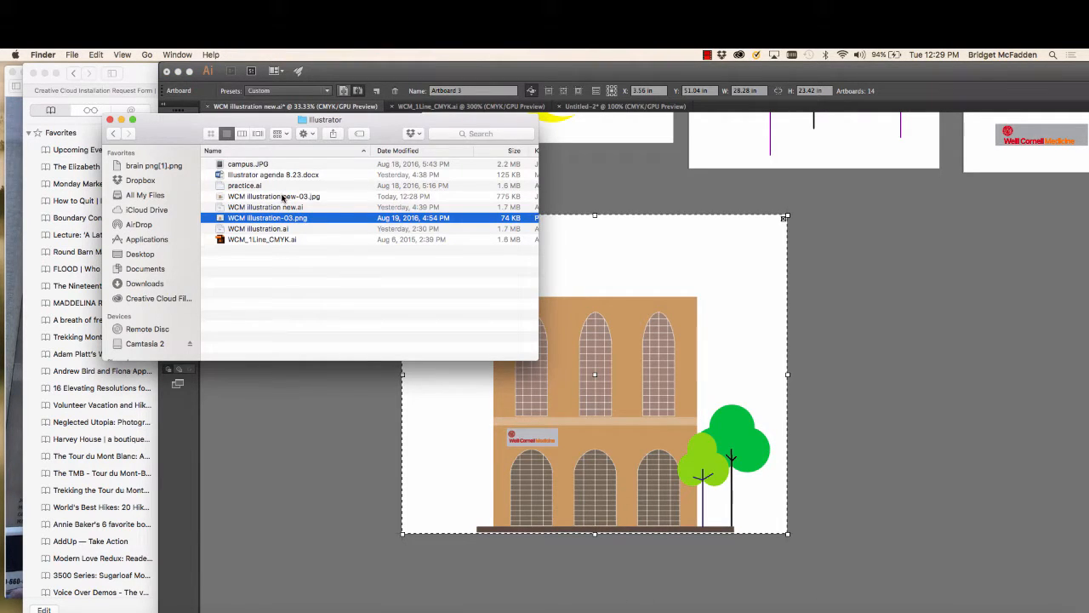
double_click(282, 198)
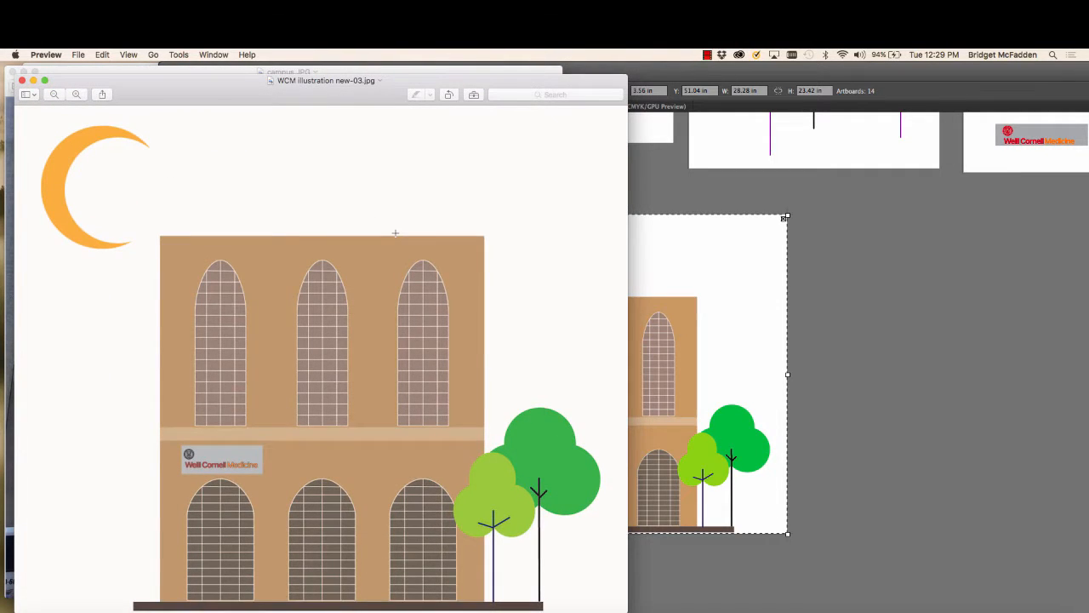
View the whole exported illustration, and switch to Safari to show Adobe's How to draw buildings in Illustrator tutorial.
key(super+minus)
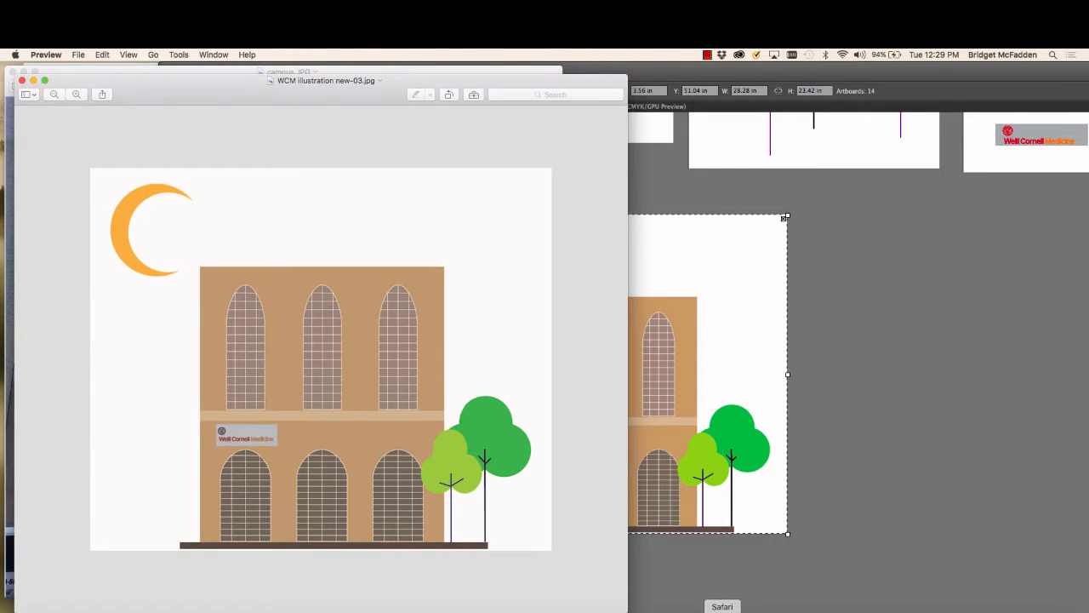
click(722, 609)
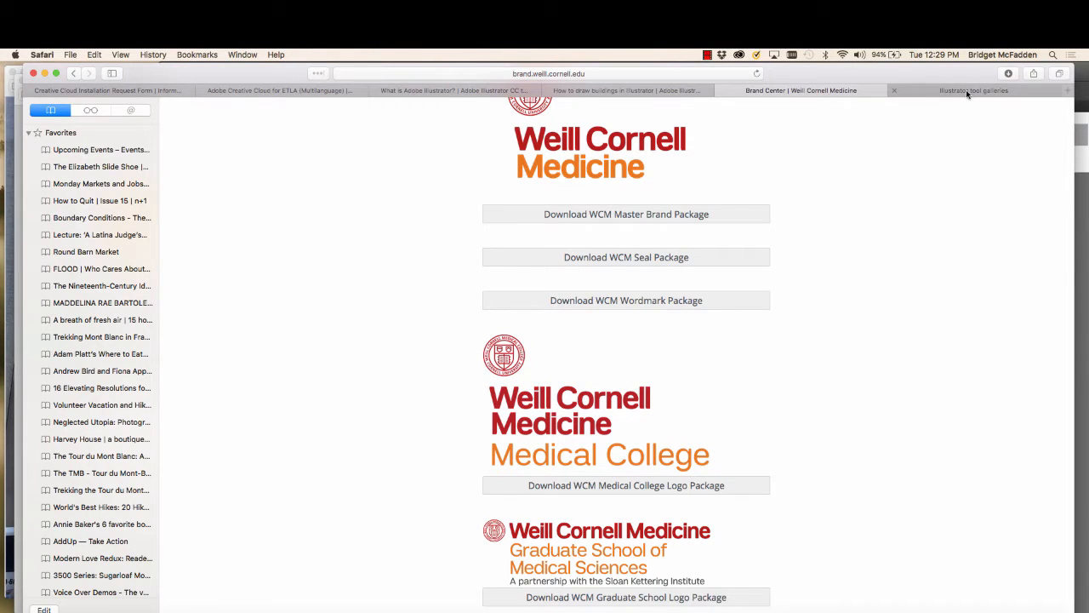
click(655, 92)
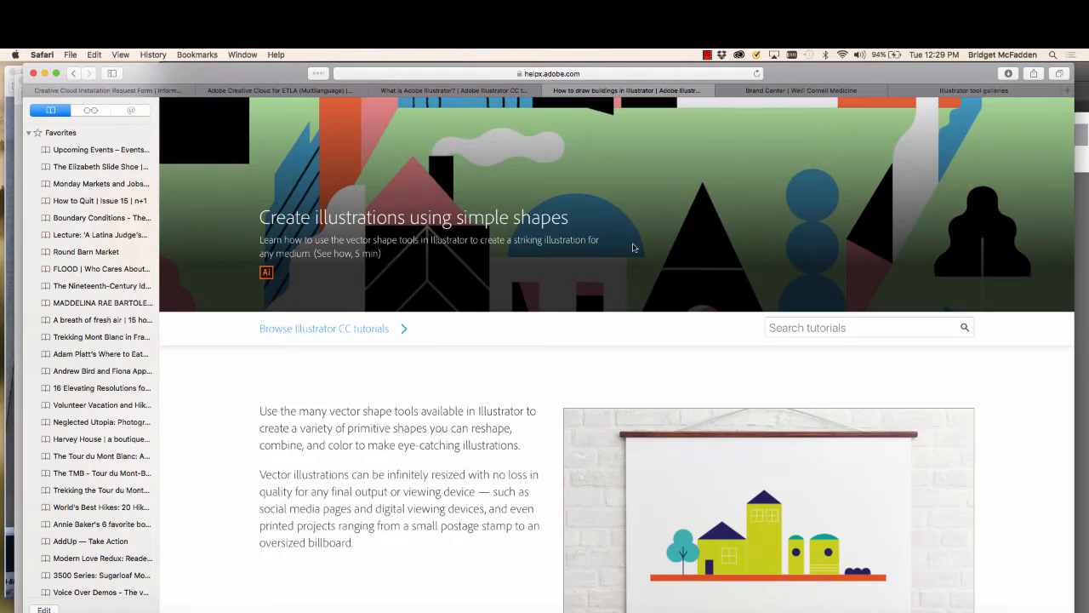
Look through the tutorial's steps from project setup to drawing with lines and adding color, and return to the Weill Cornell Medicine Brand Center page.
scroll(633, 248, down, 10)
scroll(633, 248, up, 8)
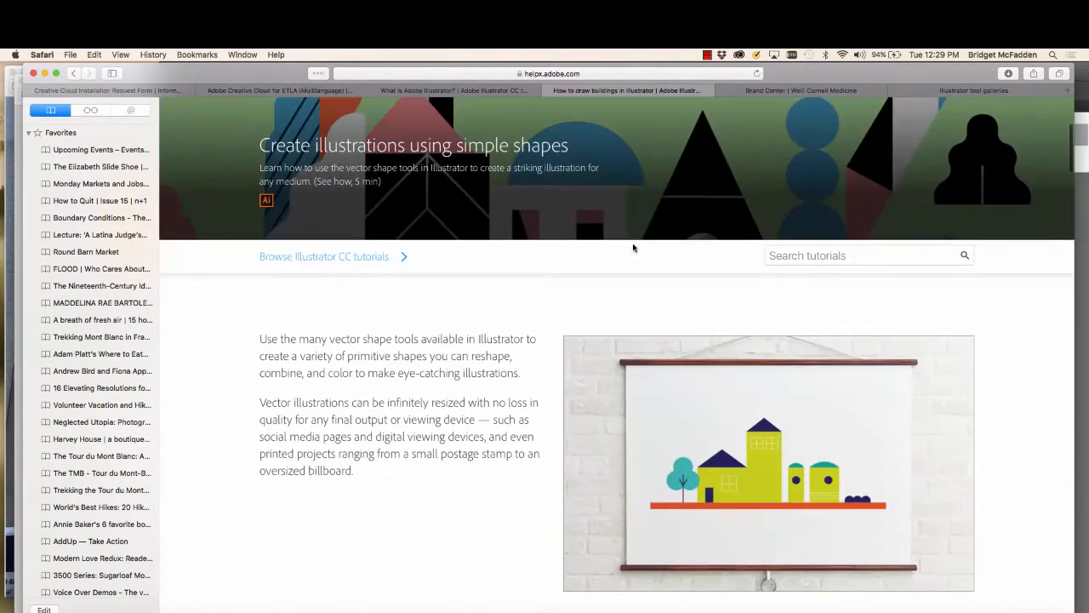
scroll(633, 248, down, 10)
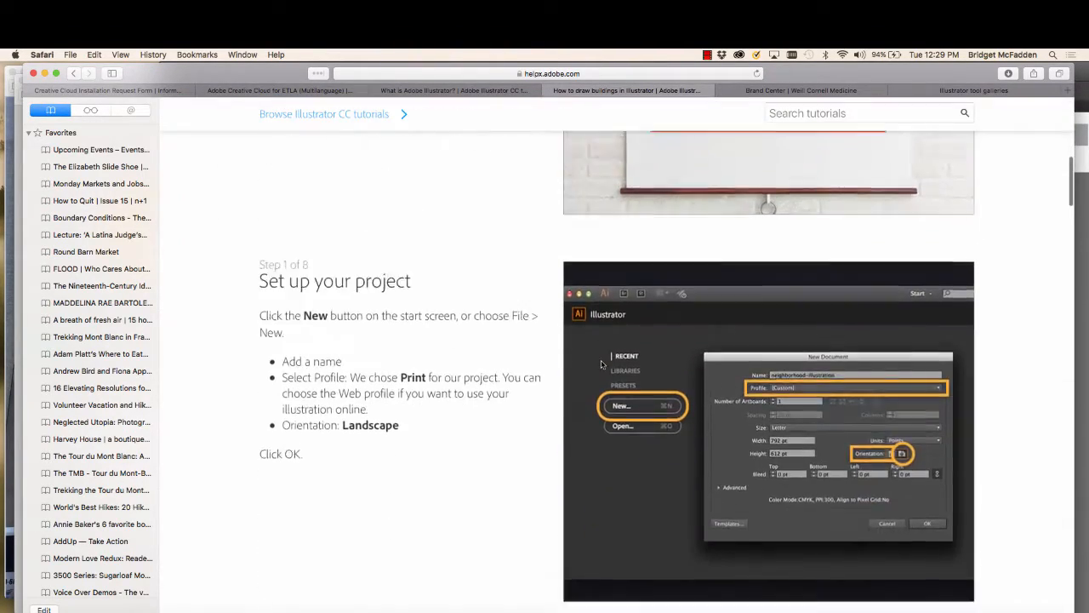
scroll(603, 365, down, 10)
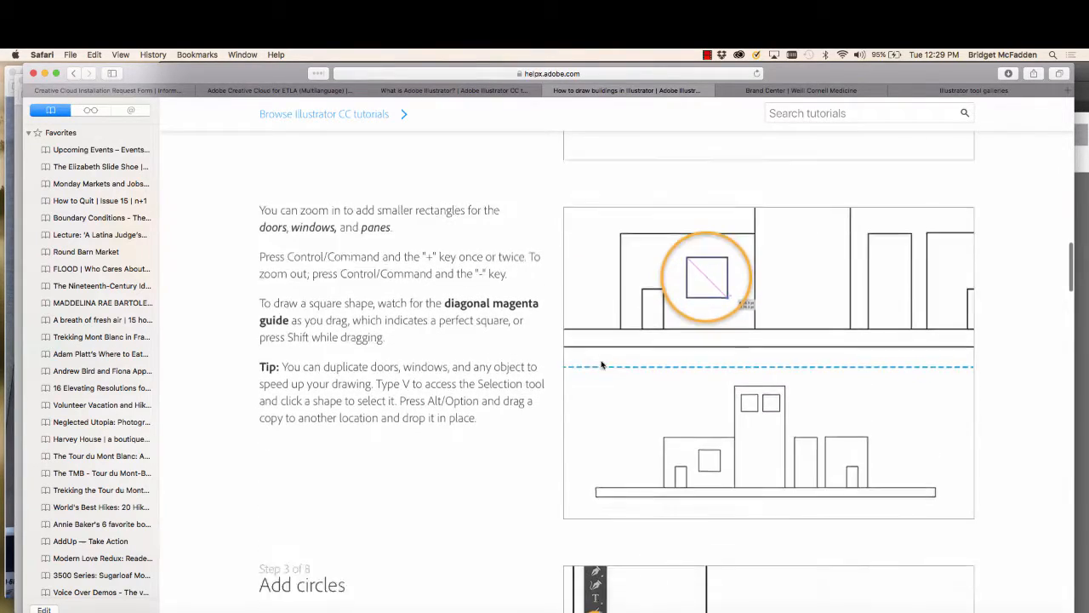
scroll(602, 365, down, 15)
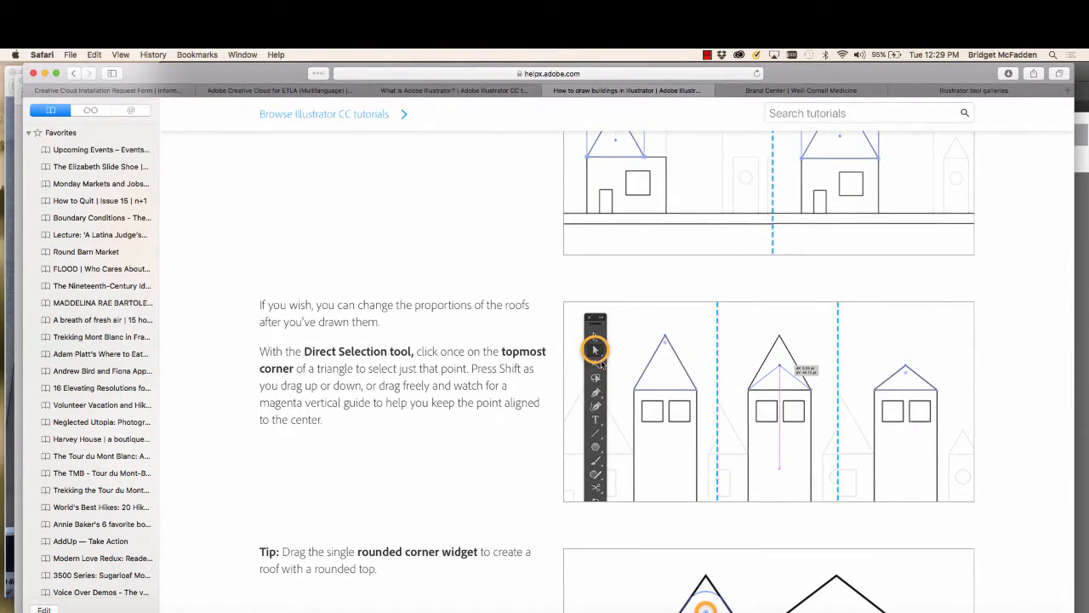
scroll(602, 364, down, 3)
scroll(600, 364, down, 9)
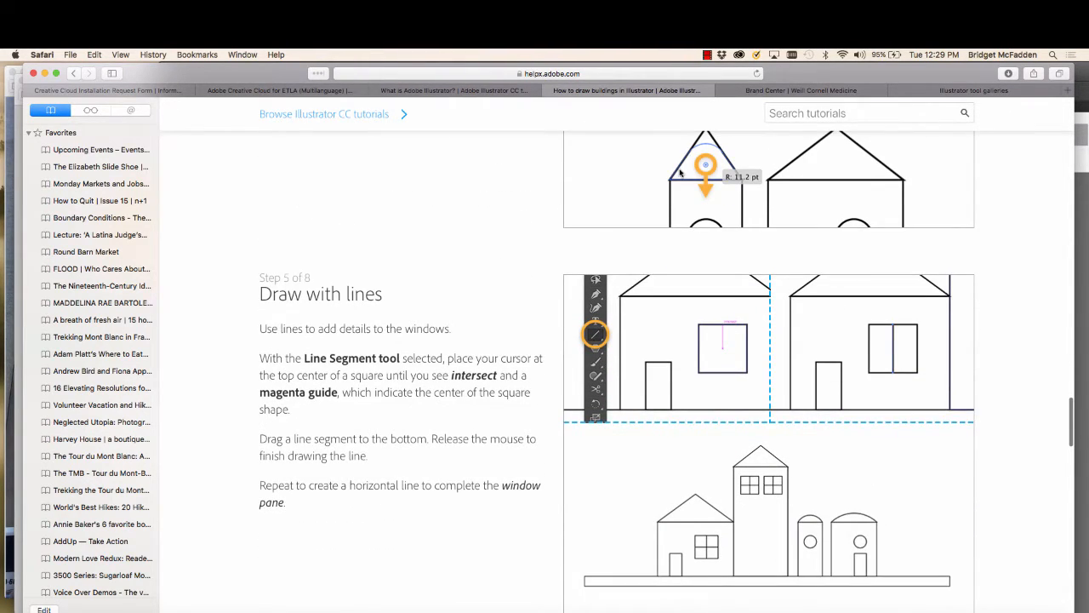
scroll(710, 189, up, 1)
scroll(705, 207, down, 20)
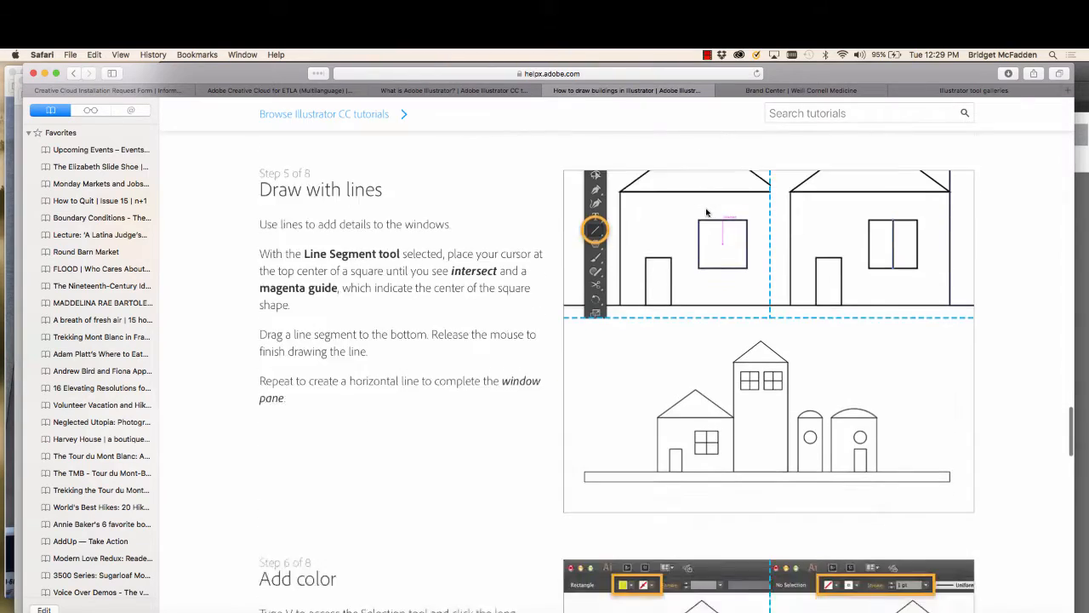
scroll(695, 285, up, 20)
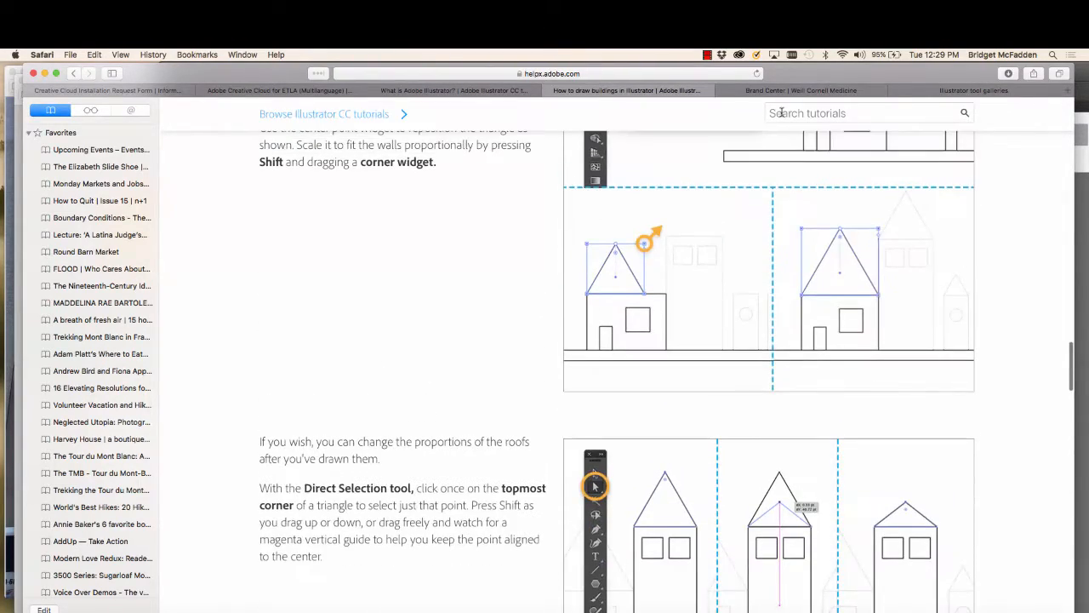
click(748, 89)
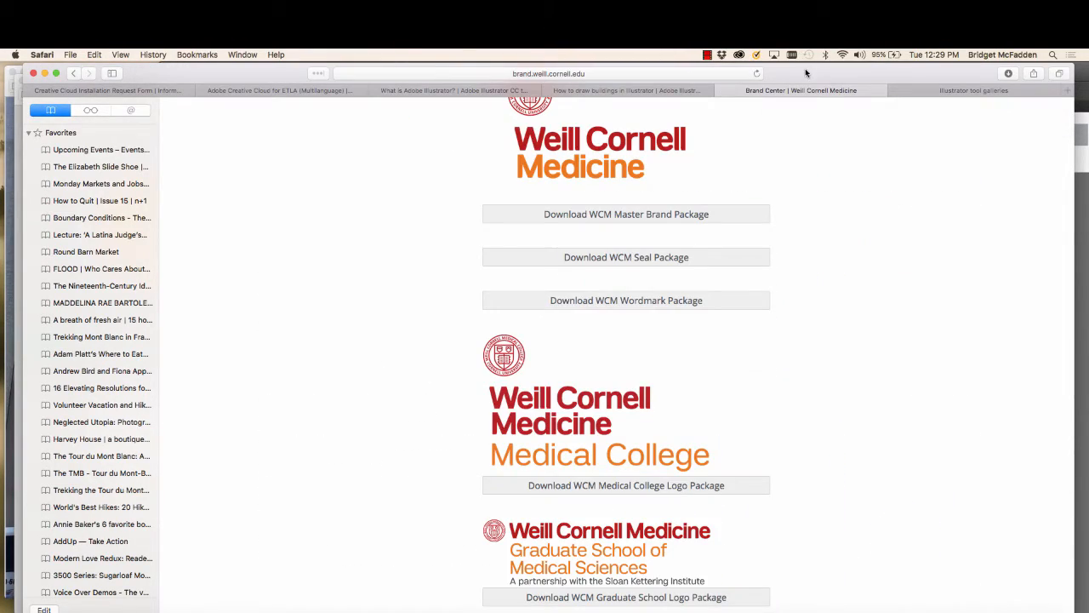